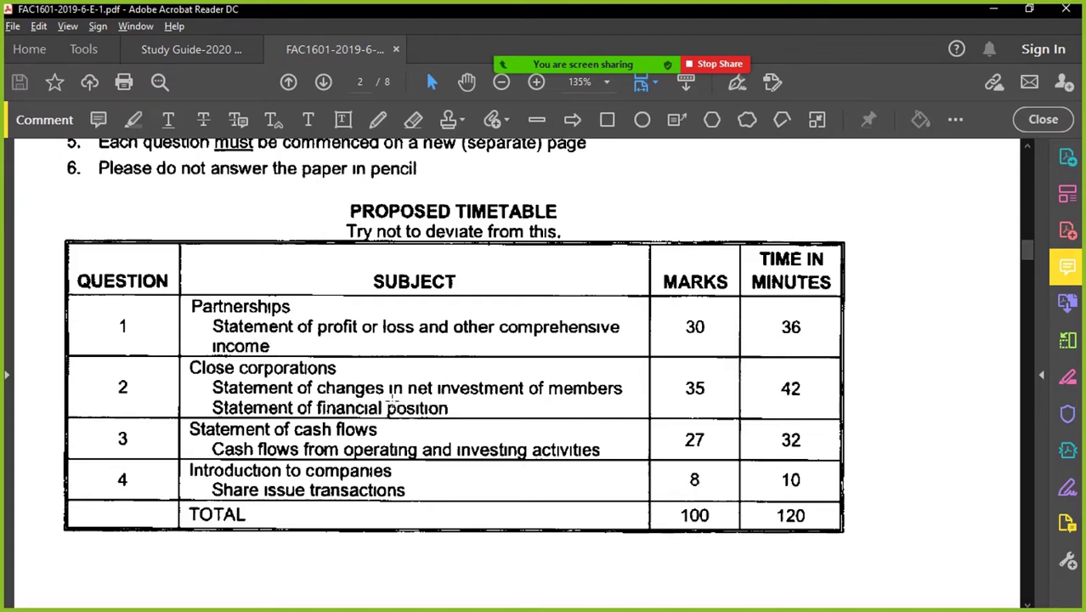
Step: Mark the rows for questions 1, 2 and 4 in the exam paper's proposed timetable while reviewing the subjects
{"action": "left_click_drag", "start_coordinate": [87, 295], "coordinate": [753, 425]}
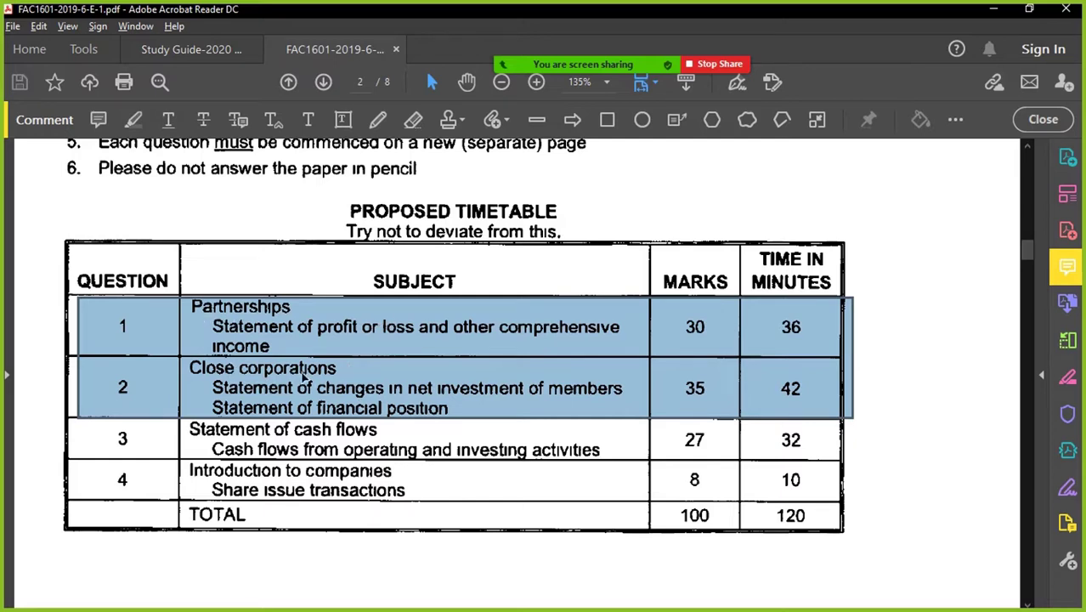
{"action": "left_click", "coordinate": [104, 301]}
{"action": "left_click_drag", "start_coordinate": [83, 293], "coordinate": [844, 352]}
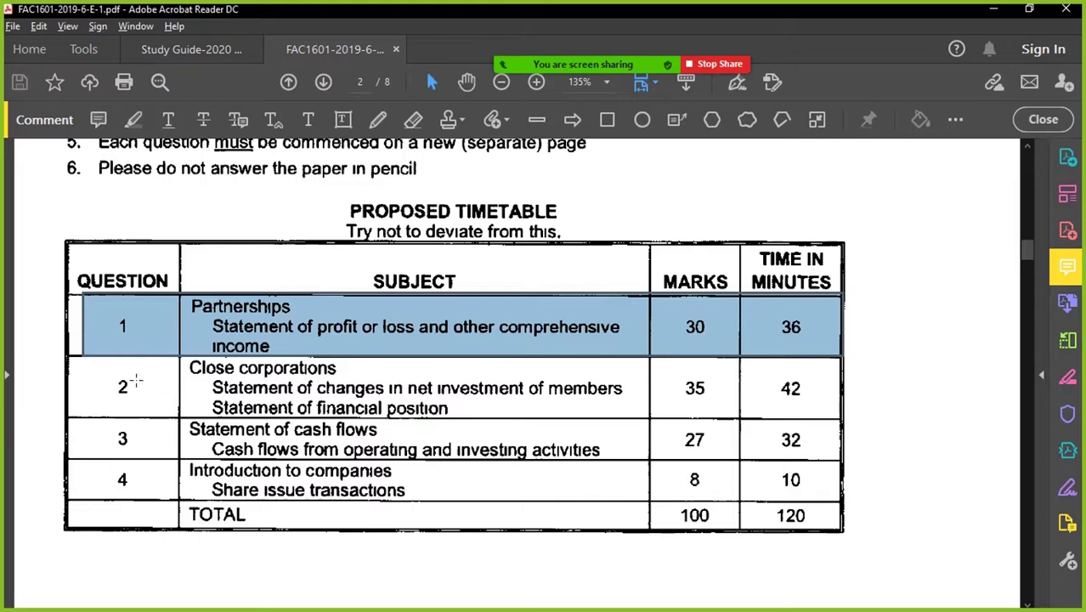
{"action": "left_click_drag", "start_coordinate": [93, 459], "coordinate": [846, 503]}
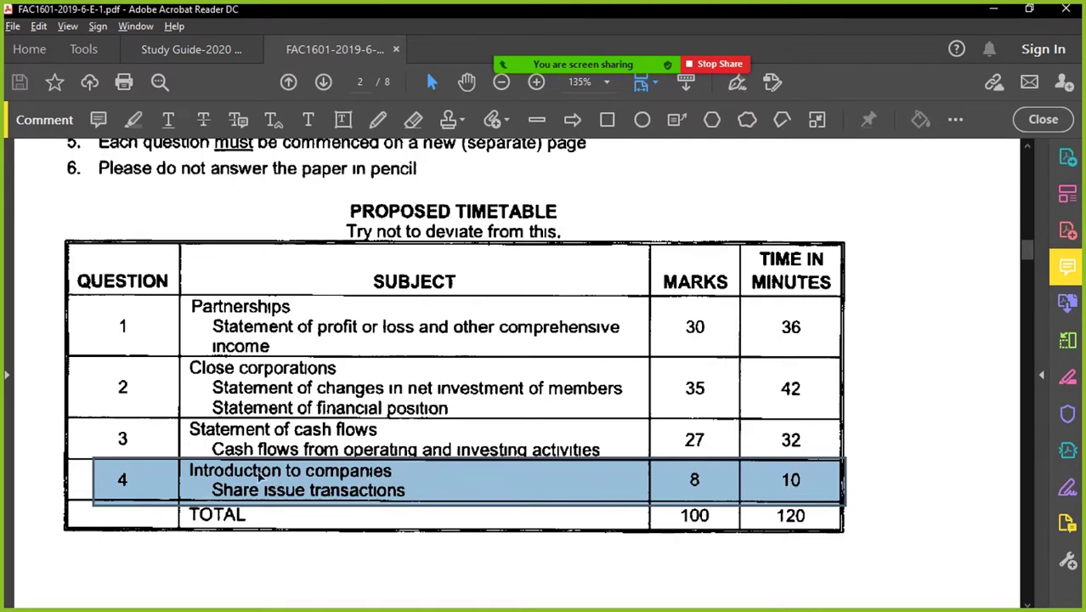
Step: Switch to the Excel workbook and rename its three sheets Q1, Q2 and Q3
{"action": "key", "text": "alt+Tab"}
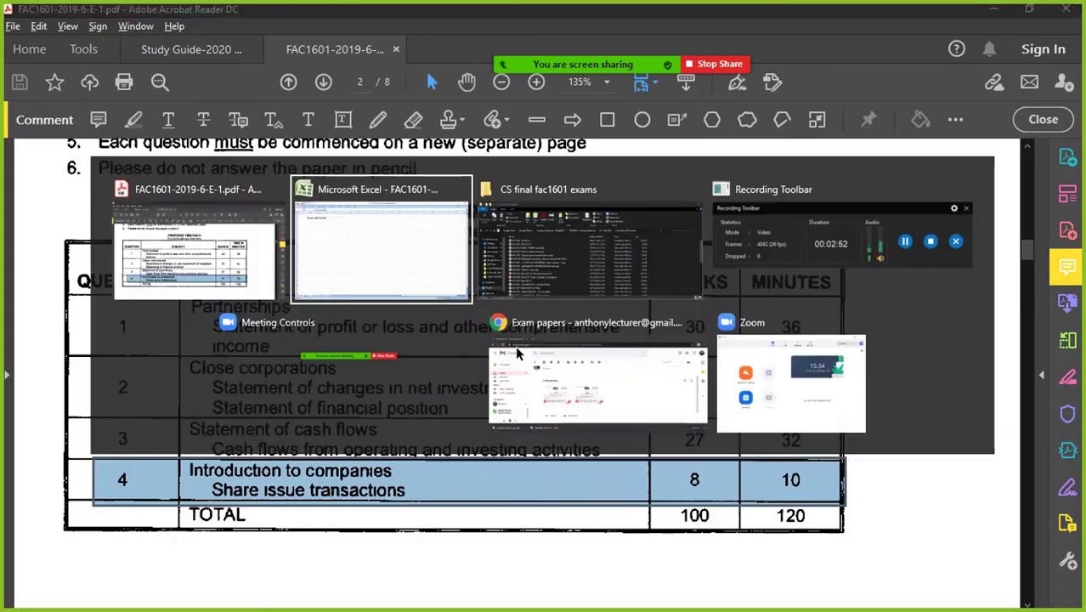
{"action": "left_click", "coordinate": [75, 588]}
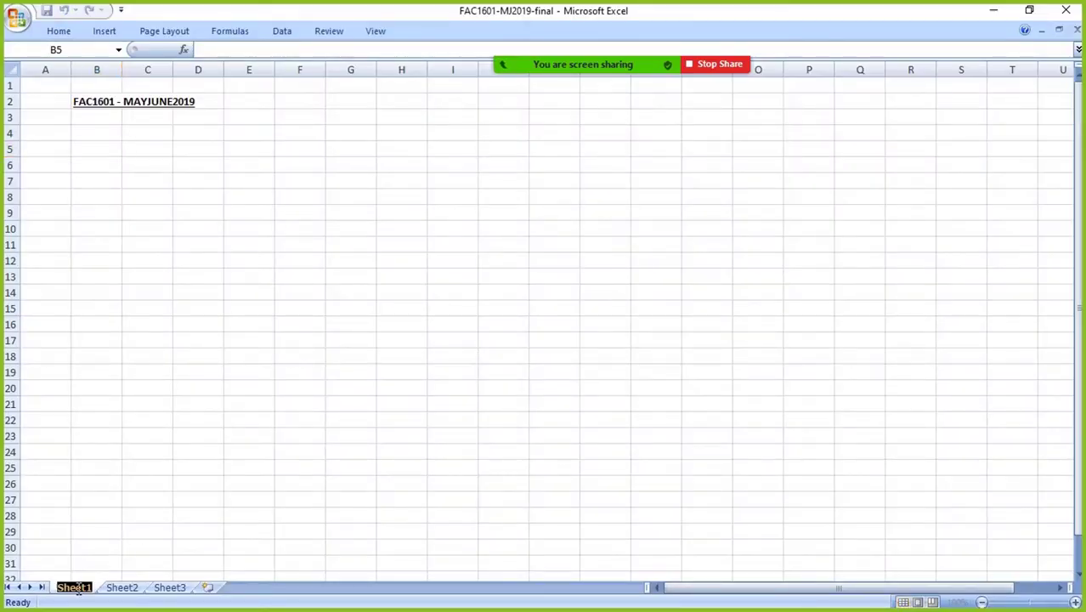
{"action": "type", "text": "Q1"}
{"action": "key", "text": "Return"}
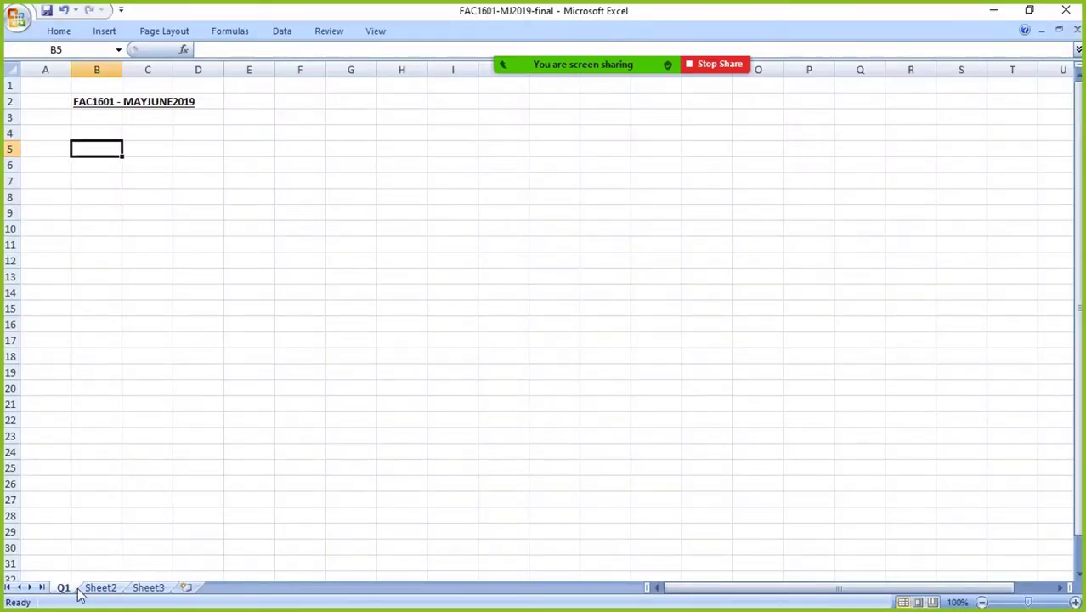
{"action": "double_click", "coordinate": [100, 588]}
{"action": "type", "text": "Q2"}
{"action": "key", "text": "Return"}
{"action": "double_click", "coordinate": [136, 588]}
{"action": "type", "text": "Q3"}
{"action": "key", "text": "Return"}
Step: Insert a new worksheet after Q3 and rename it Q4
{"action": "left_click", "coordinate": [143, 588]}
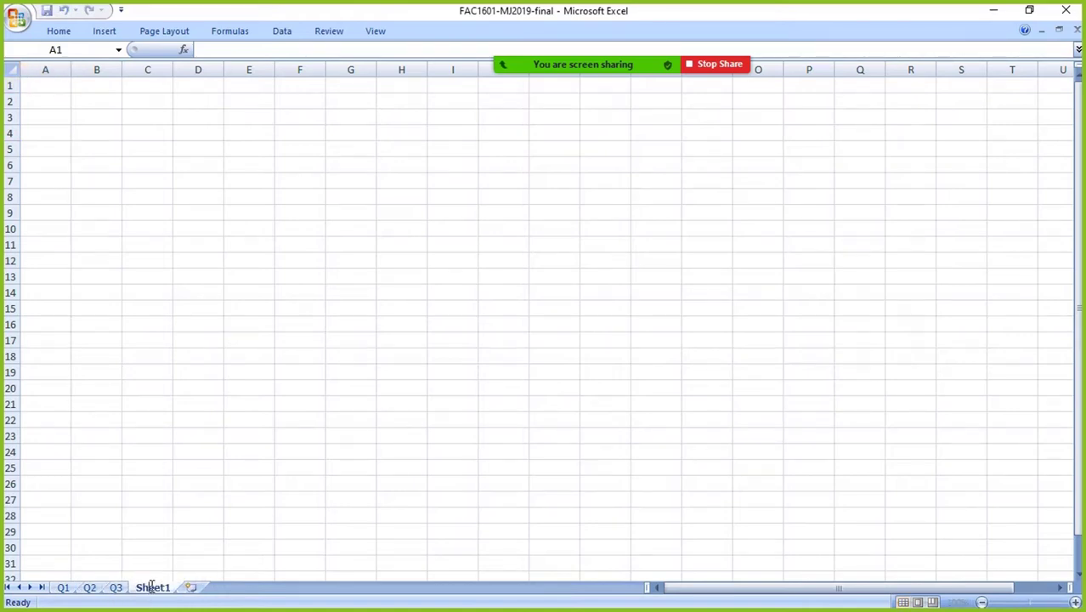
{"action": "left_click_drag", "start_coordinate": [176, 585], "coordinate": [204, 587]}
{"action": "double_click", "coordinate": [153, 587]}
{"action": "type", "text": "Q4"}
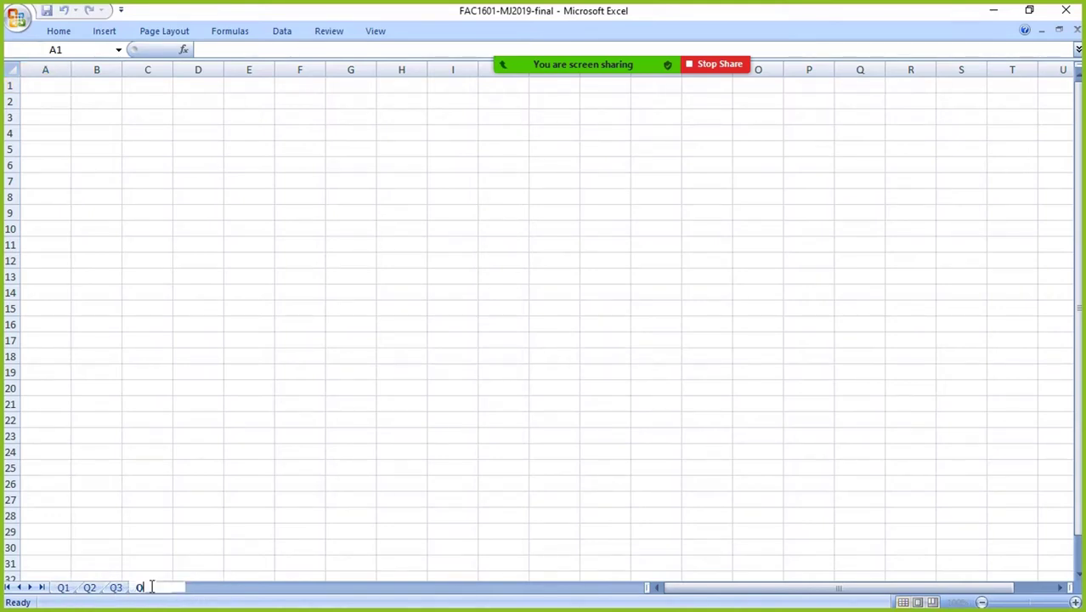
{"action": "left_click", "coordinate": [143, 466]}
Step: Enter the title "FAC1601 - MAY JUNE 2019" in B2 of the Q4 sheet, bold and underlined
{"action": "left_click", "coordinate": [97, 100]}
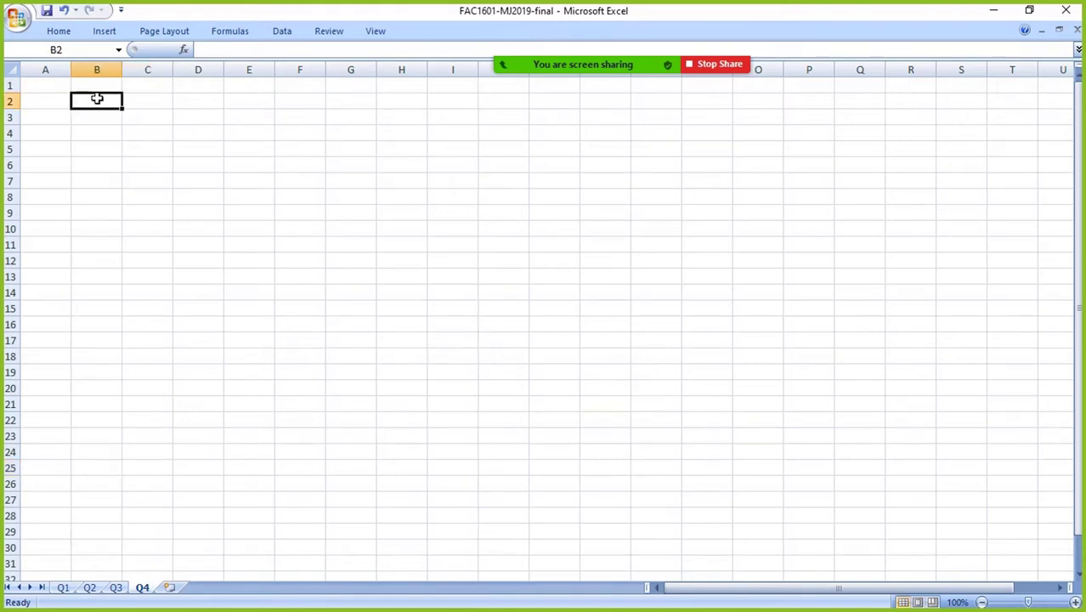
{"action": "type", "text": "FAC1"}
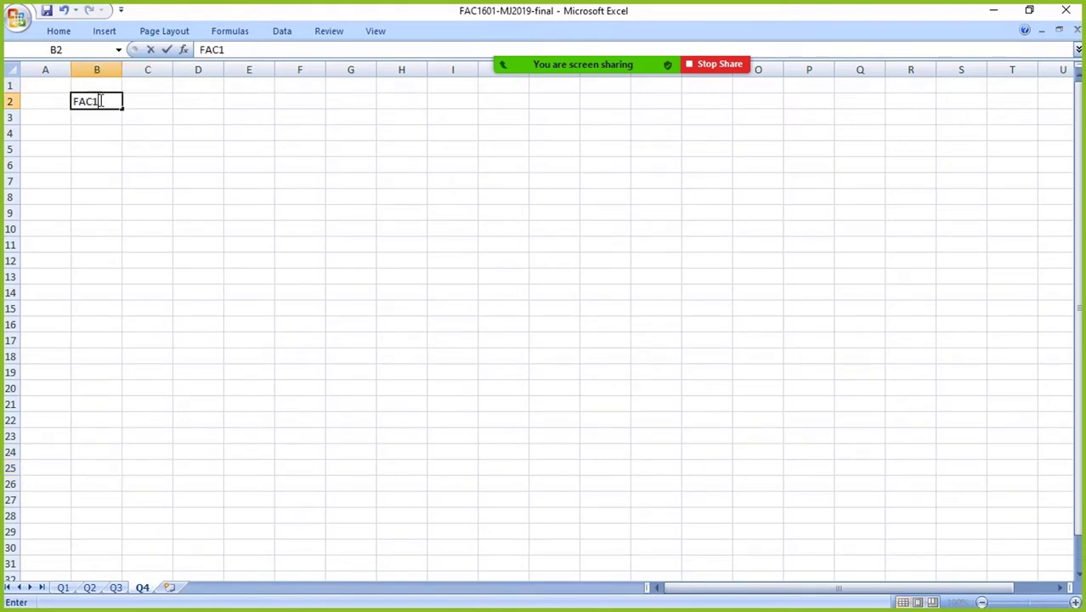
{"action": "type", "text": "601 - MAY JUNE 2019"}
{"action": "key", "text": "Return"}
{"action": "left_click", "coordinate": [100, 101]}
{"action": "key", "text": "ctrl+b"}
{"action": "key", "text": "ctrl+u"}
Step: Enter the heading "Question 4" in cell B4 of the Q4 sheet
{"action": "left_click", "coordinate": [103, 129]}
{"action": "type", "text": "Question 4"}
{"action": "key", "text": "Return"}
Step: Copy the heading block B2:B5 from the Q4 sheet to cell B2 of the Q3, Q2 and Q1 sheets
{"action": "left_click_drag", "start_coordinate": [101, 101], "coordinate": [113, 149]}
{"action": "key", "text": "ctrl+c"}
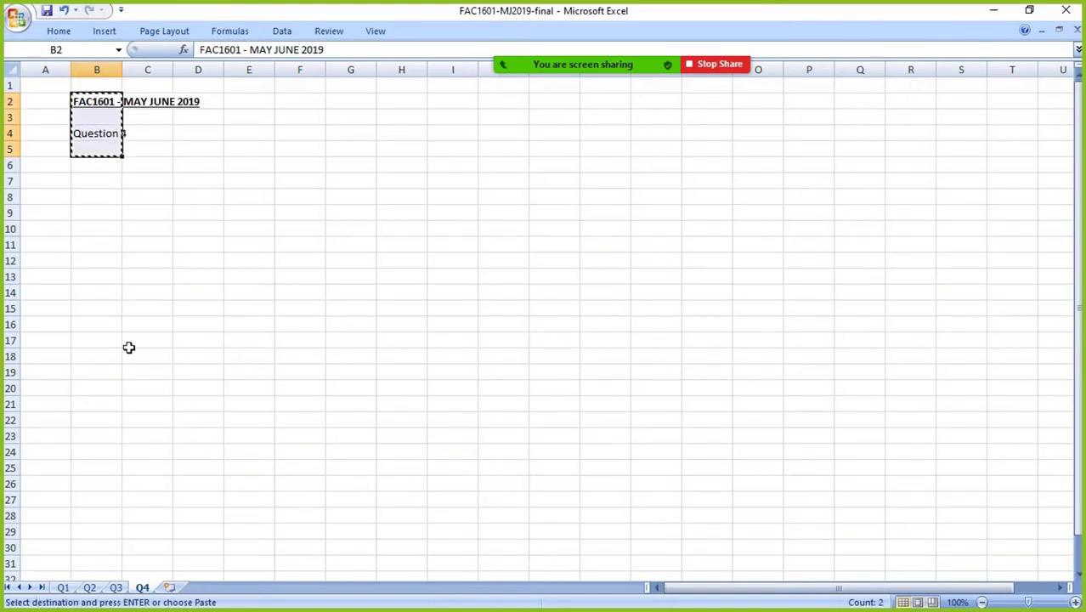
{"action": "left_click", "coordinate": [117, 586]}
{"action": "left_click", "coordinate": [88, 104]}
{"action": "key", "text": "ctrl+v"}
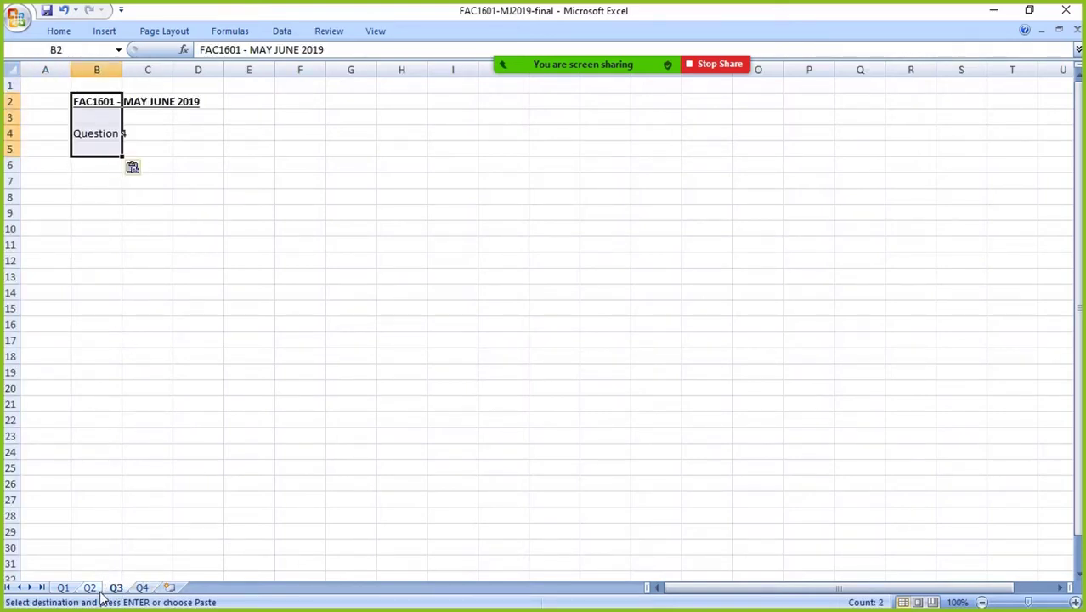
{"action": "left_click", "coordinate": [89, 587]}
{"action": "left_click", "coordinate": [91, 102]}
{"action": "key", "text": "ctrl+v"}
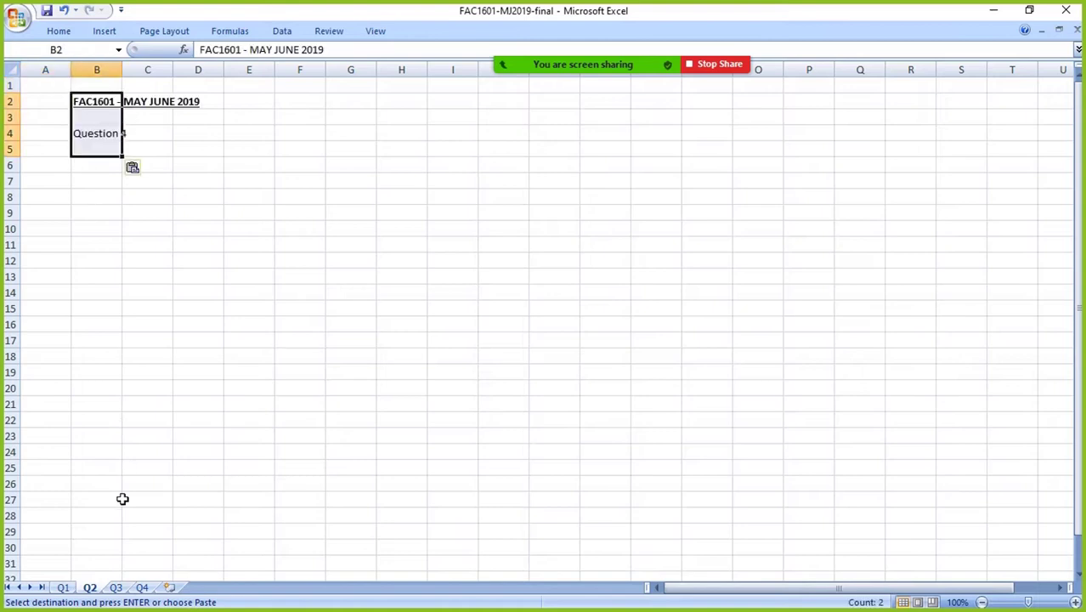
{"action": "left_click", "coordinate": [68, 584]}
{"action": "left_click", "coordinate": [97, 102]}
{"action": "key", "text": "ctrl+v"}
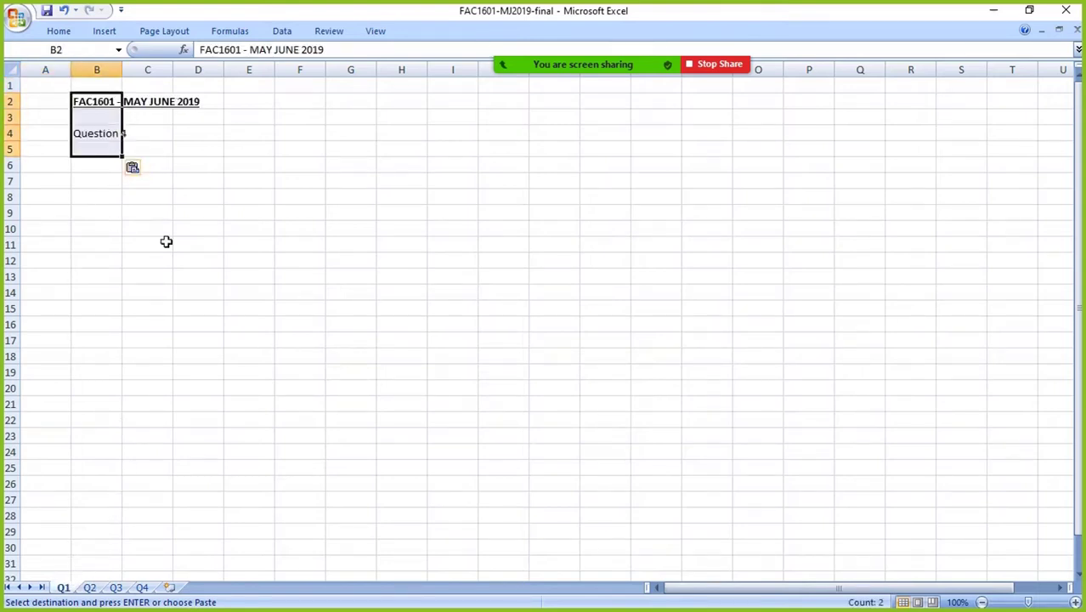
Step: Return to the Q4 sheet and enter the topic line "shares... Companies" in cell B6
{"action": "left_click", "coordinate": [142, 586]}
{"action": "left_click", "coordinate": [104, 135]}
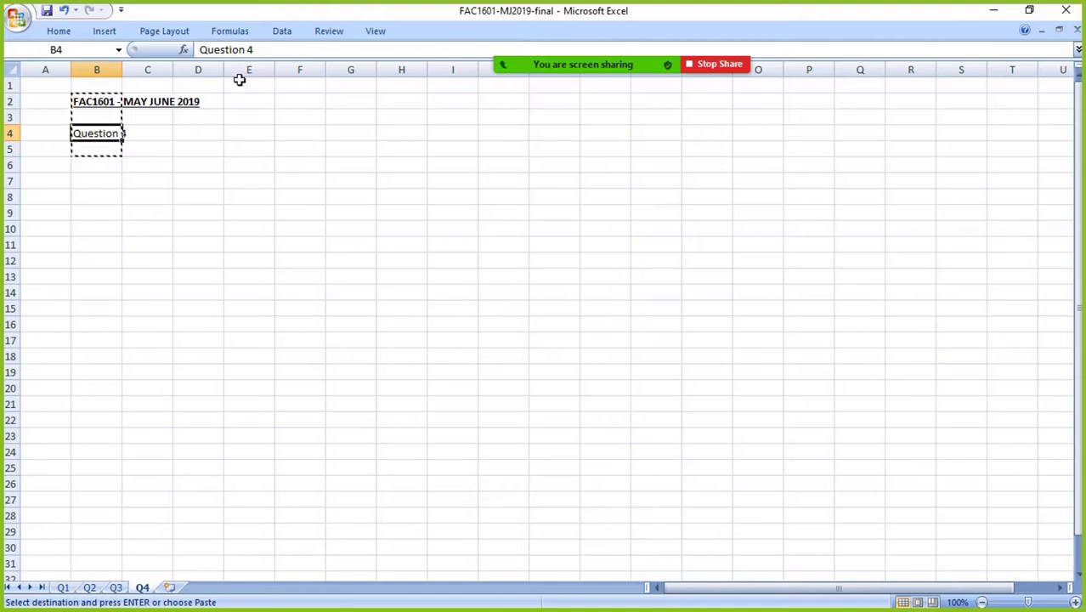
{"action": "left_click", "coordinate": [103, 165]}
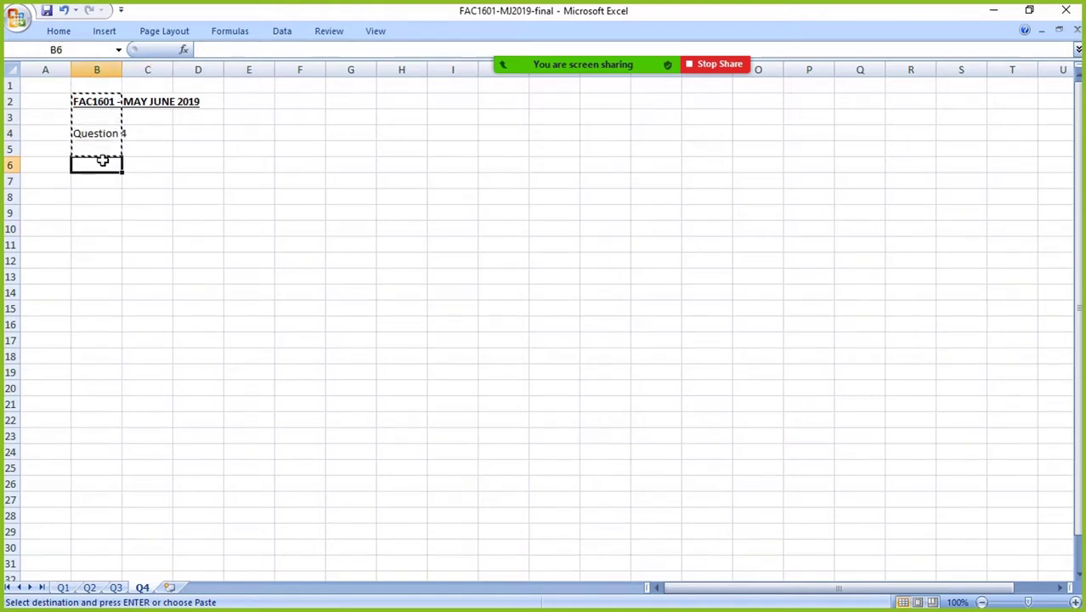
{"action": "type", "text": "shares..."}
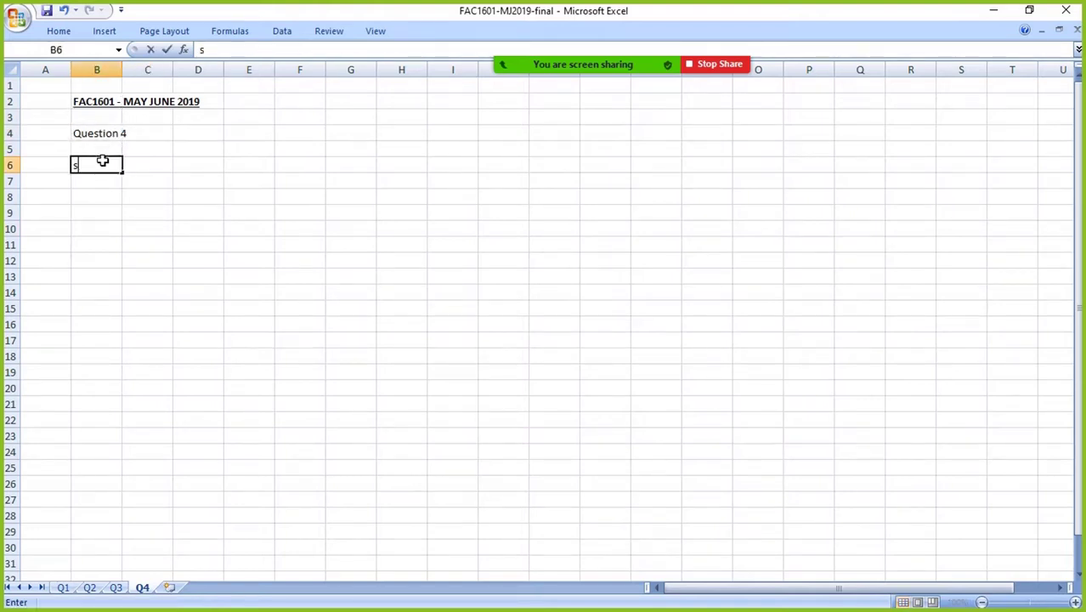
{"action": "key", "text": "Return"}
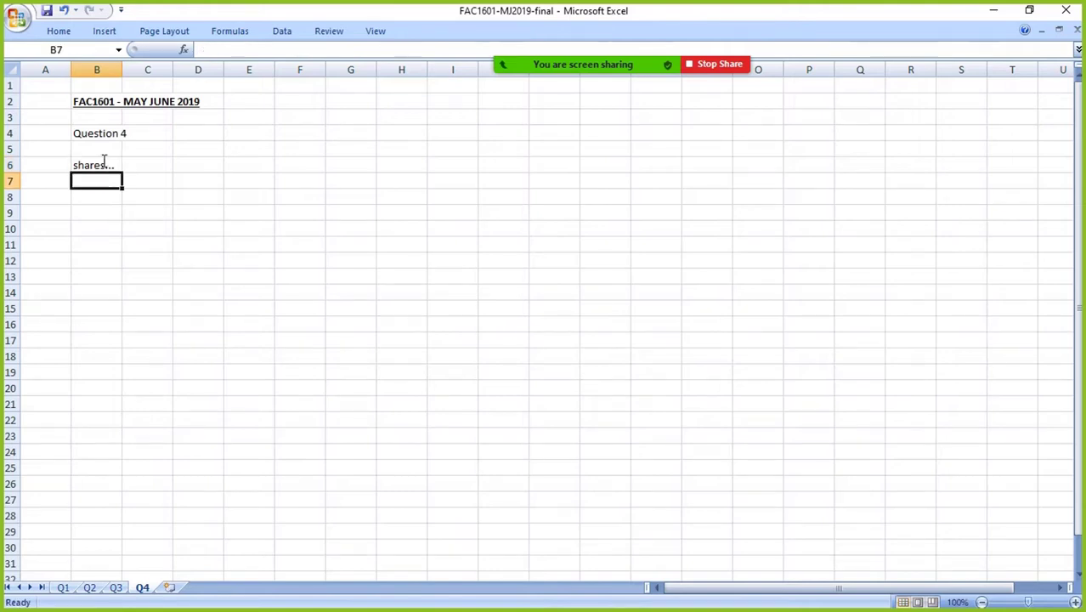
{"action": "left_click", "coordinate": [104, 161]}
{"action": "key", "text": "F2"}
{"action": "type", "text": "Companies"}
{"action": "key", "text": "Return"}
Step: Switch to the exam PDF in Acrobat Reader and view Question 4's required section on page 8 at 100% zoom
{"action": "key", "text": "alt+Tab"}
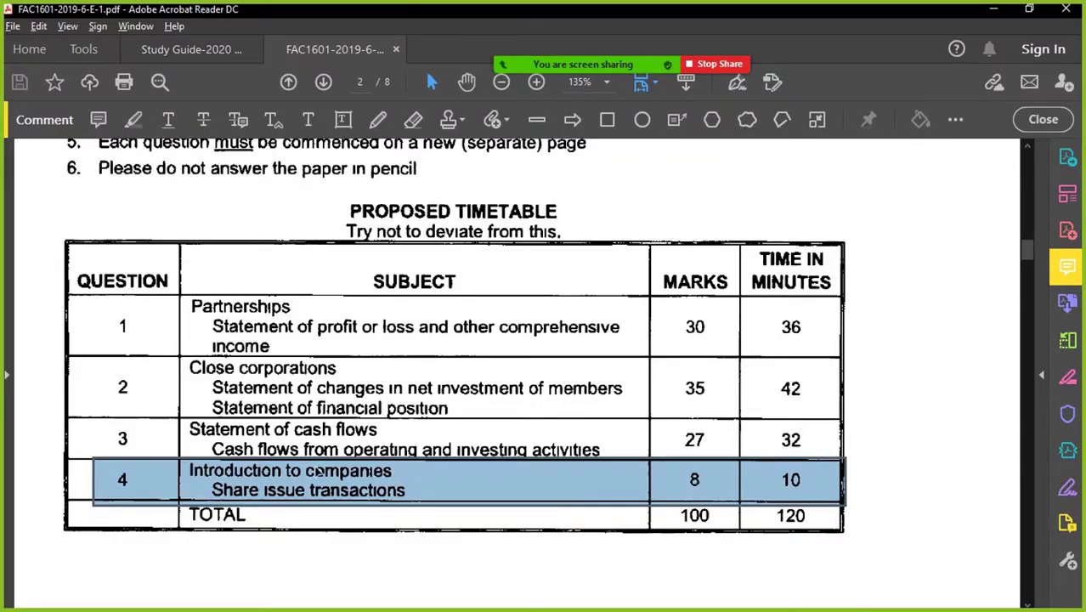
{"action": "left_click_drag", "start_coordinate": [1024, 253], "coordinate": [1000, 561]}
{"action": "scroll", "coordinate": [765, 520], "scroll_direction": "down", "scroll_amount": 3}
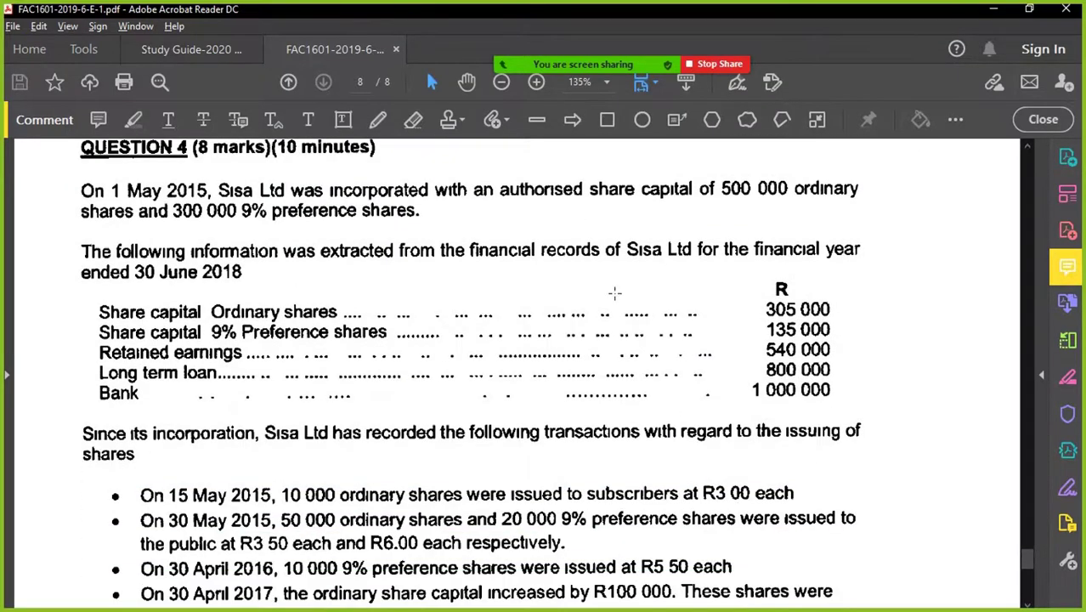
{"action": "left_click", "coordinate": [502, 82]}
{"action": "left_click", "coordinate": [502, 82]}
{"action": "scroll", "coordinate": [427, 376], "scroll_direction": "down", "scroll_amount": 5}
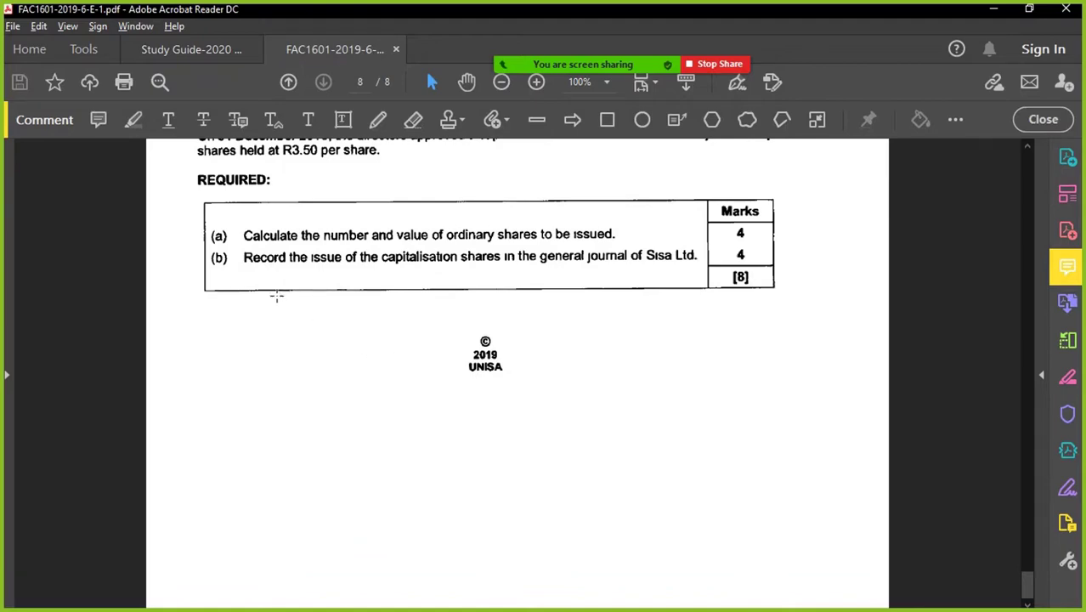
Step: Switch to Excel, reduce its window below the exam requirements, and enter "a) Calc the number and vlaue of the ordinary shares issued" in B8
{"action": "key", "text": "alt+Tab"}
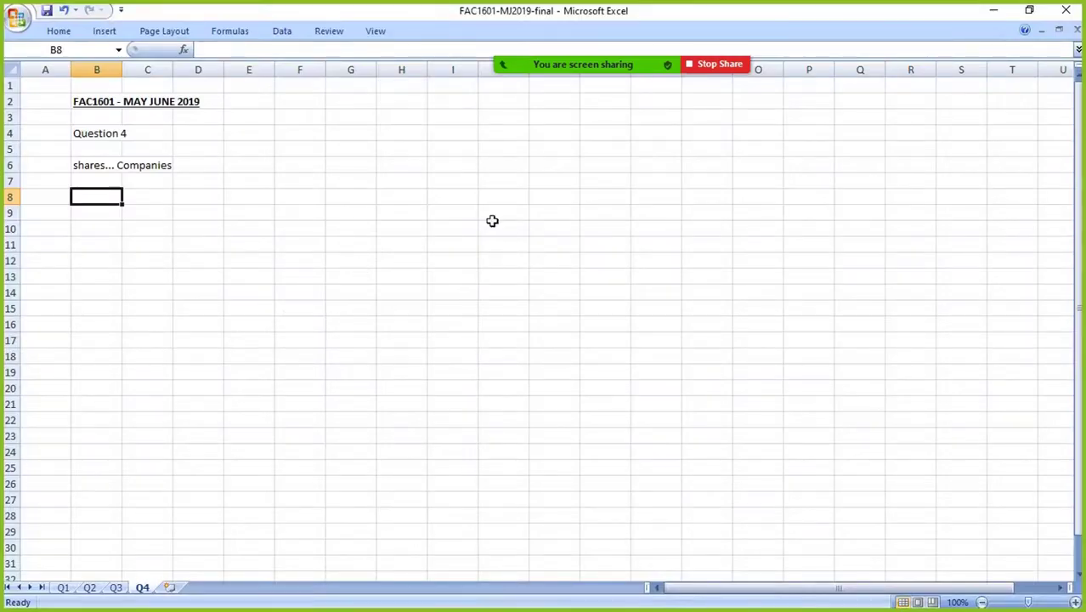
{"action": "left_click", "coordinate": [1029, 11]}
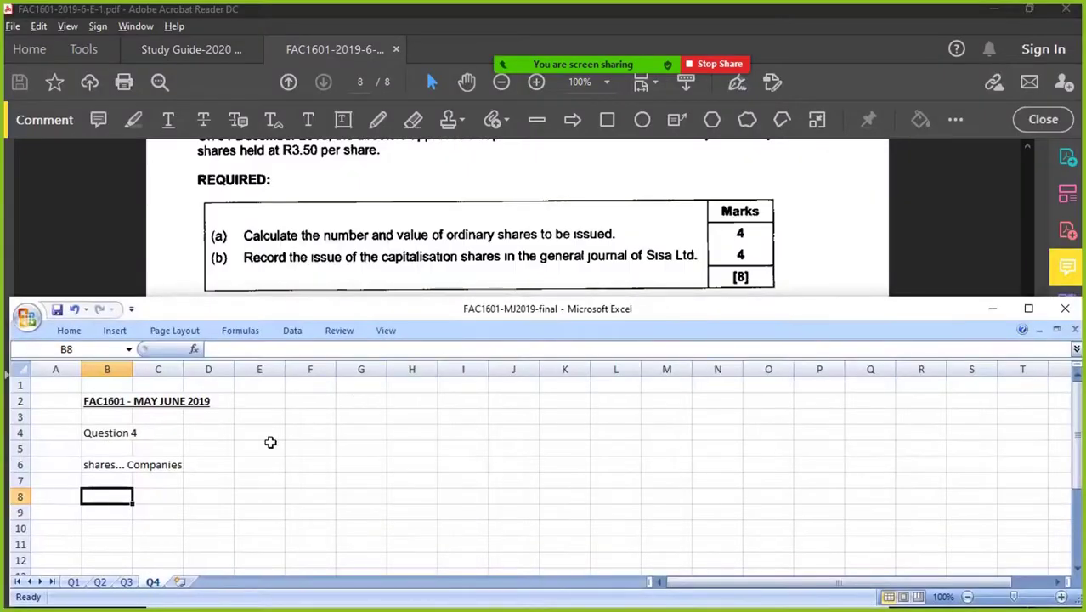
{"action": "type", "text": "a) C"}
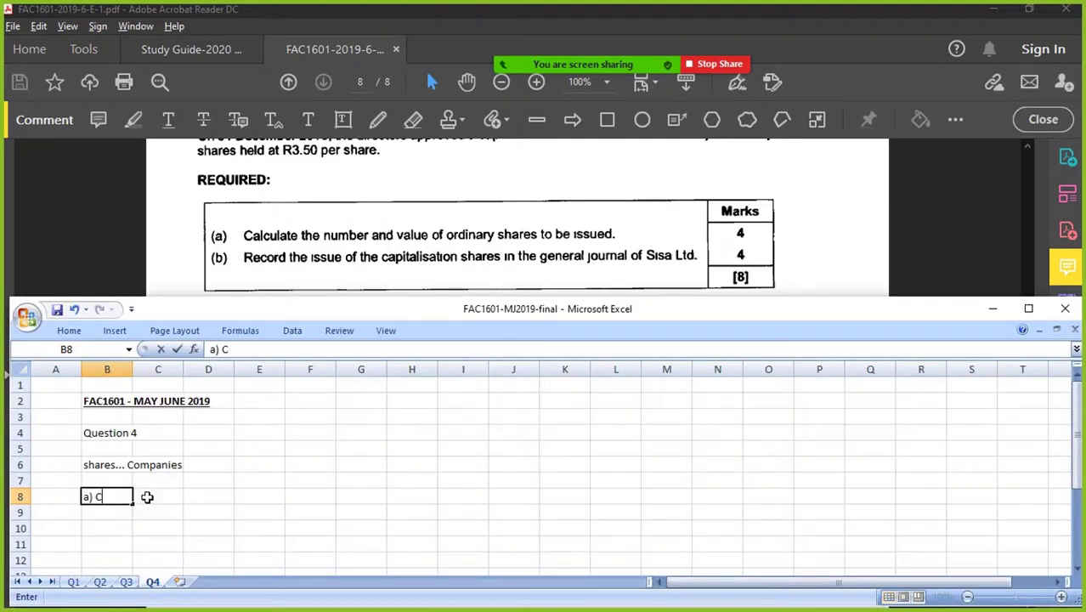
{"action": "type", "text": "alc the number "}
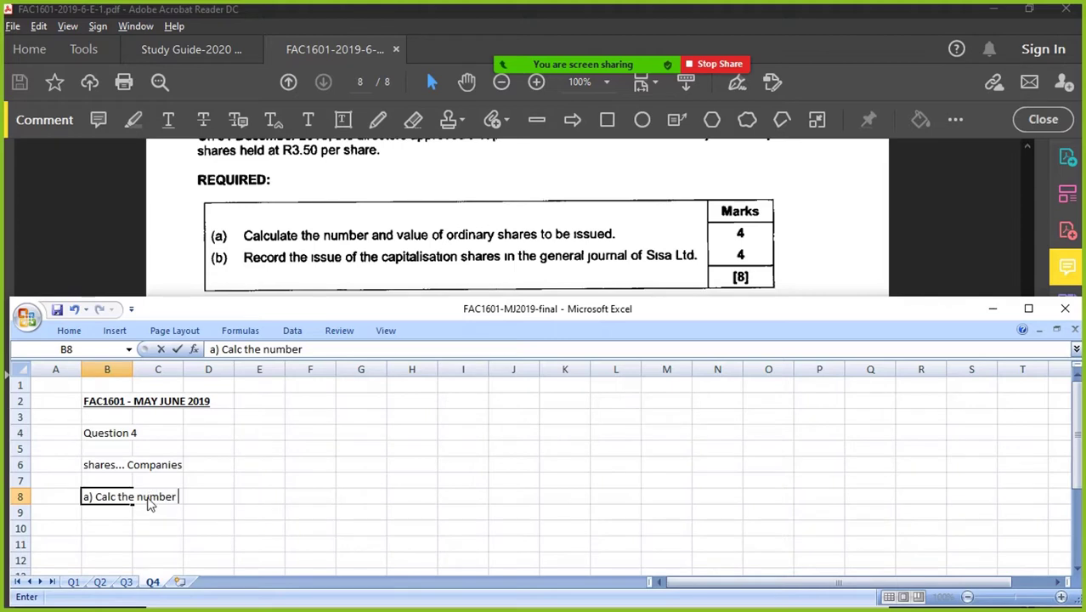
{"action": "type", "text": "and vlaue"}
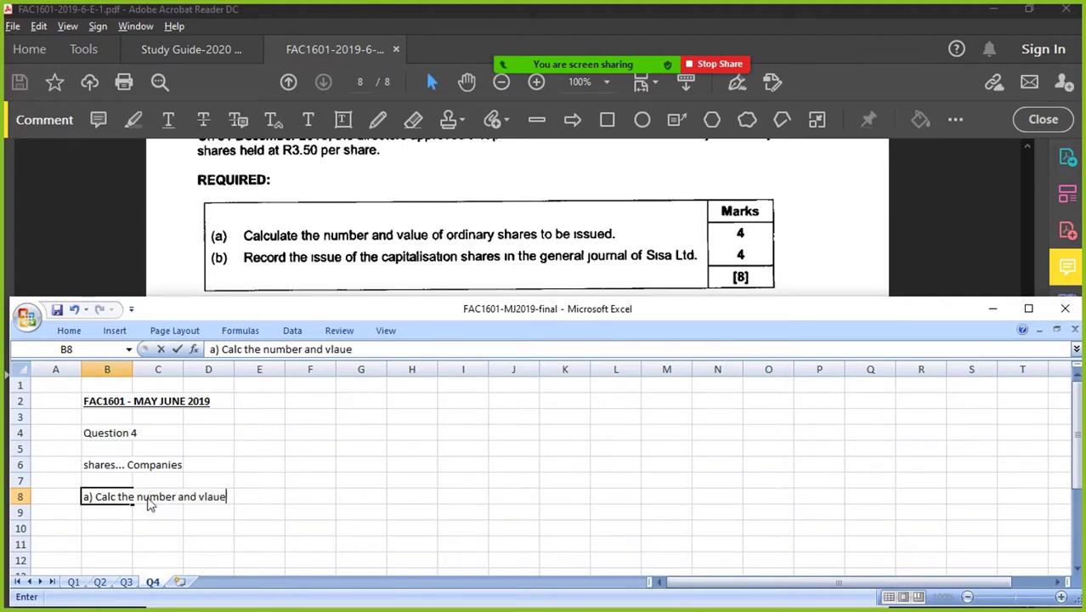
{"action": "type", "text": " of the or"}
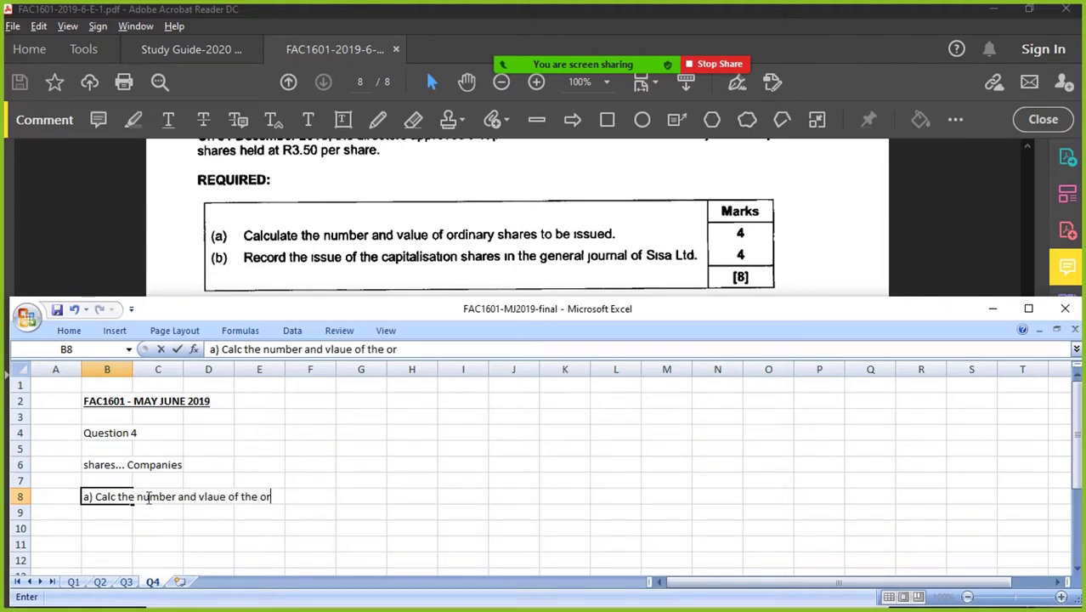
{"action": "type", "text": "dinary "}
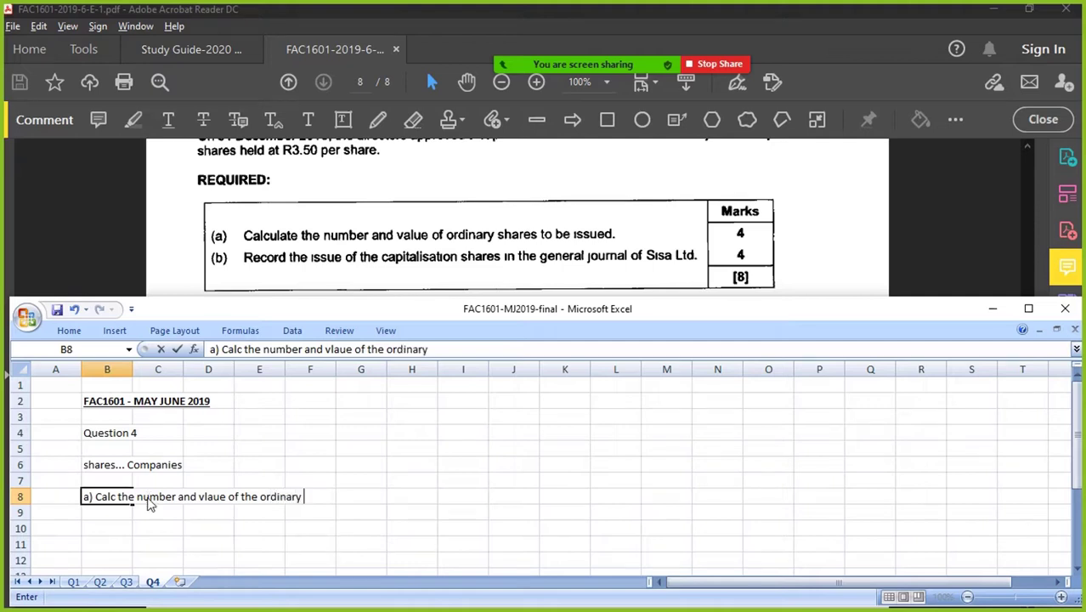
{"action": "type", "text": "shares issued"}
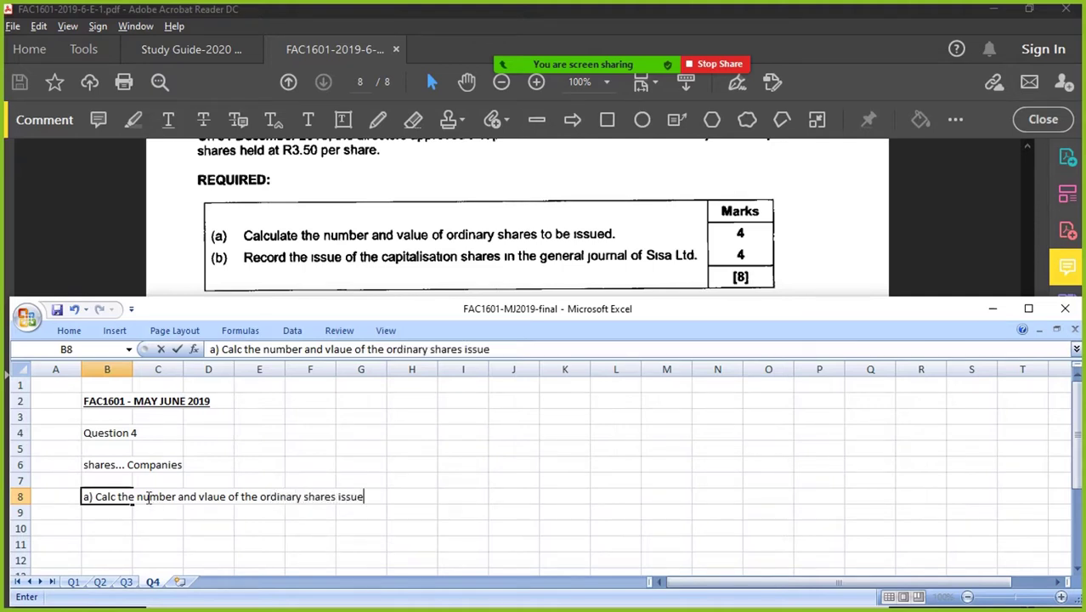
{"action": "key", "text": "Return"}
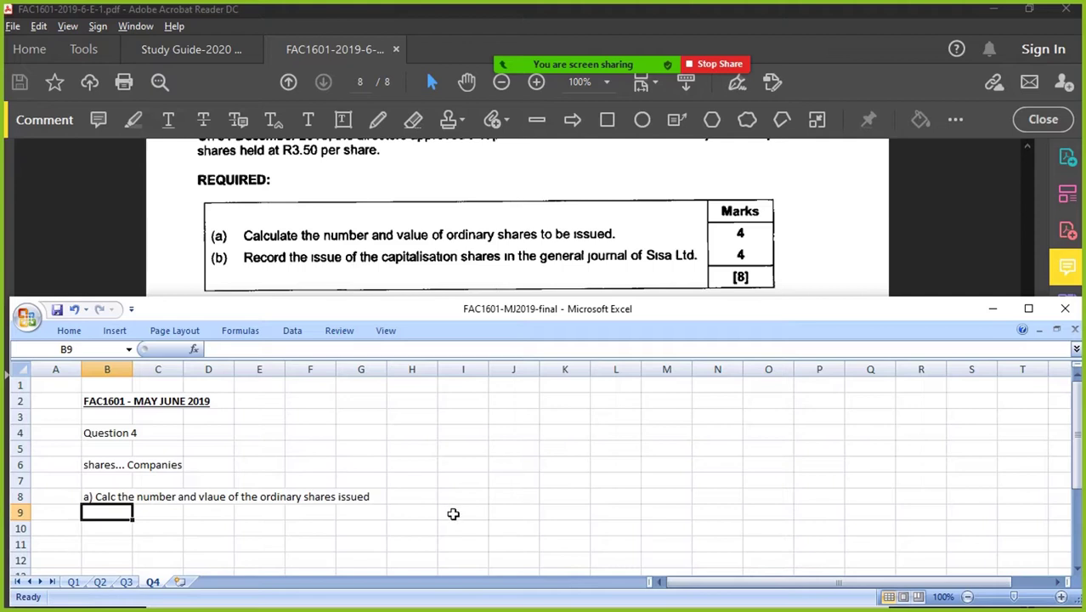
Step: Copy the text in B8 to B9 and reword it to "a) record the Capitalisation issue of shares"
{"action": "scroll", "coordinate": [340, 502], "scroll_direction": "down", "scroll_amount": 2}
{"action": "left_click", "coordinate": [98, 405]}
{"action": "key", "text": "ctrl+c"}
{"action": "left_click", "coordinate": [106, 417]}
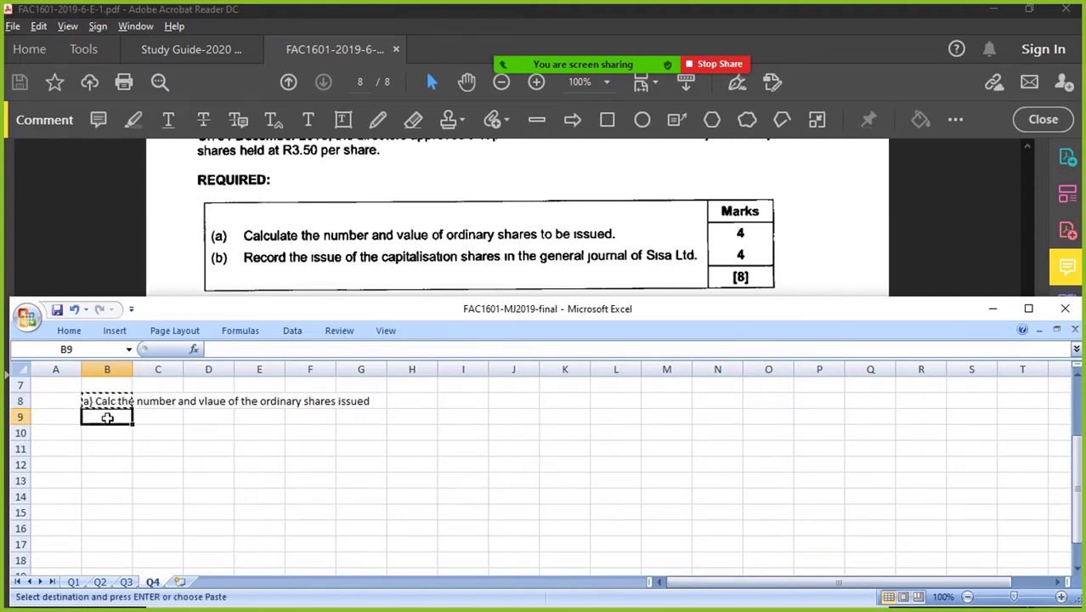
{"action": "key", "text": "ctrl+v"}
{"action": "left_click_drag", "start_coordinate": [222, 349], "coordinate": [584, 352]}
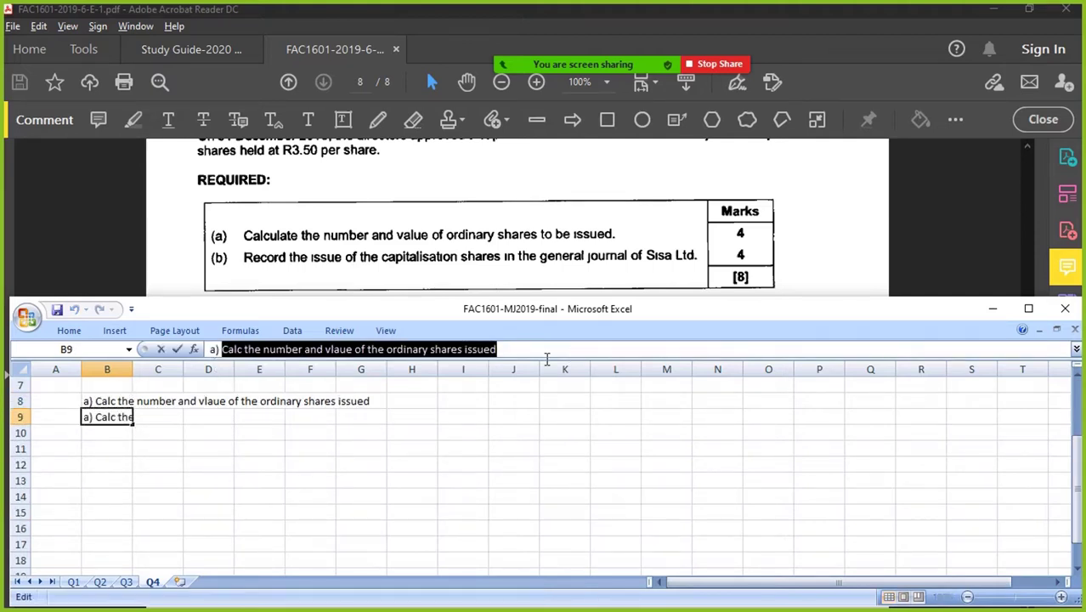
{"action": "type", "text": "record th"}
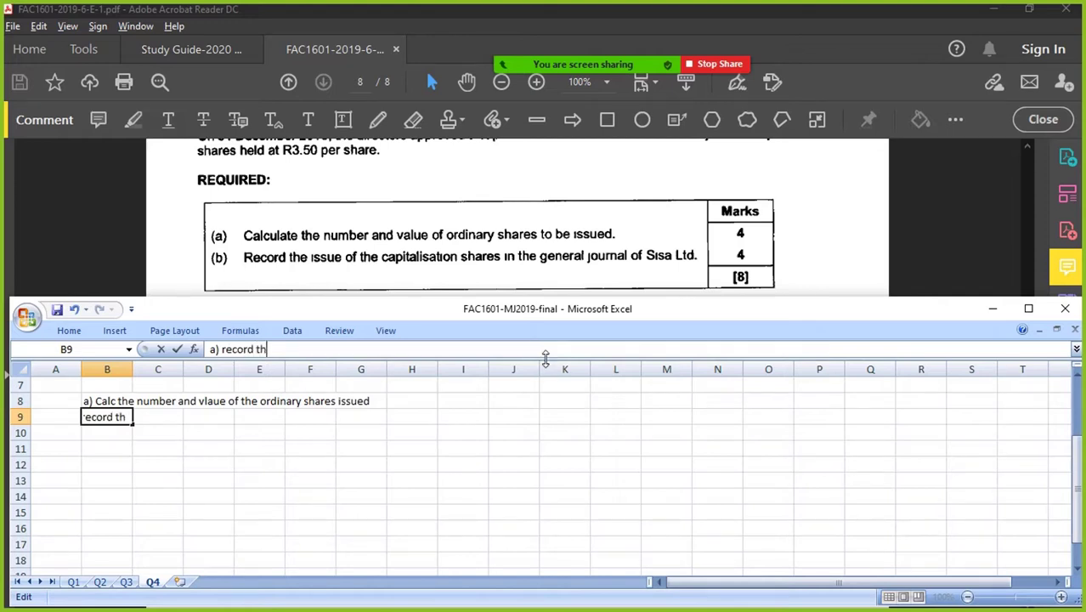
{"action": "type", "text": "e Capital "}
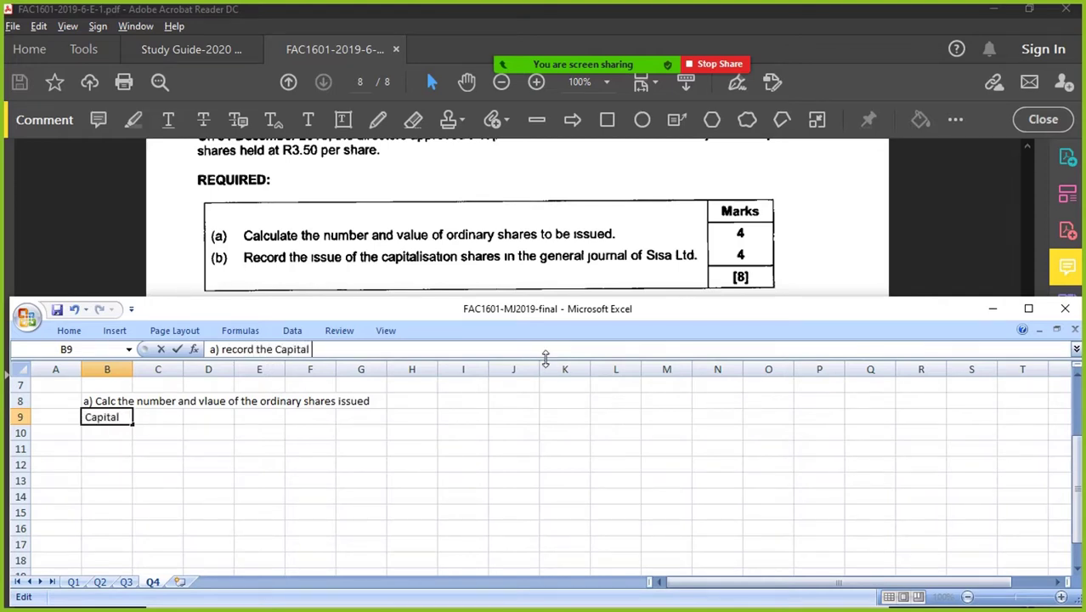
{"action": "type", "text": "isation issue of sa"}
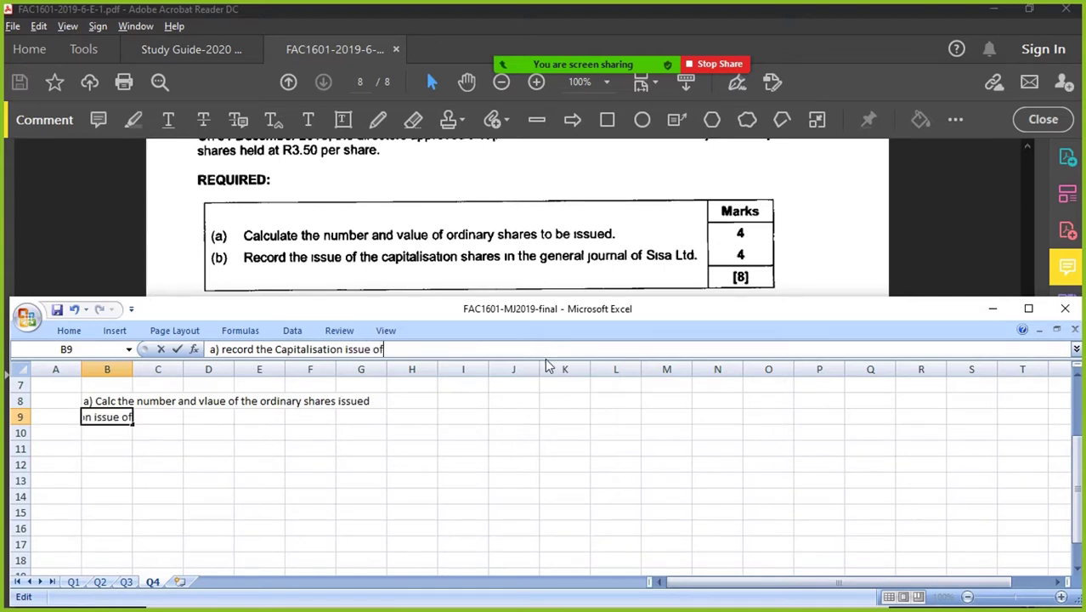
{"action": "key", "text": "BackSpace"}
{"action": "key", "text": "BackSpace"}
{"action": "type", "text": "hares"}
{"action": "key", "text": "Return"}
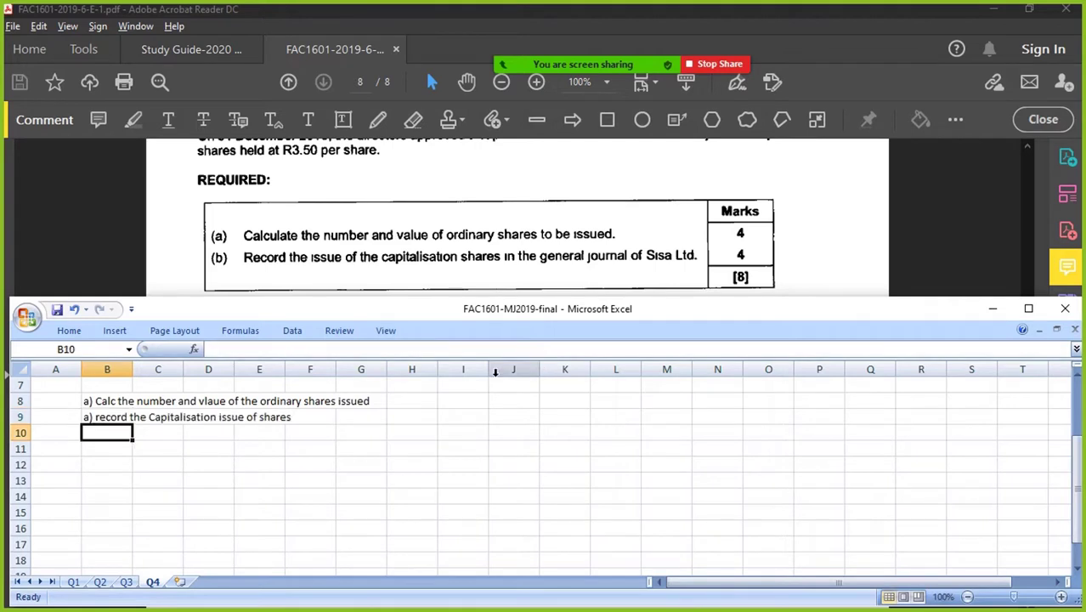
Step: Change the letter at the start of the capitalisation issue line in B9 to "b"
{"action": "left_click", "coordinate": [119, 415]}
{"action": "left_click", "coordinate": [214, 349]}
{"action": "key", "text": "BackSpace"}
{"action": "type", "text": "b"}
{"action": "key", "text": "Return"}
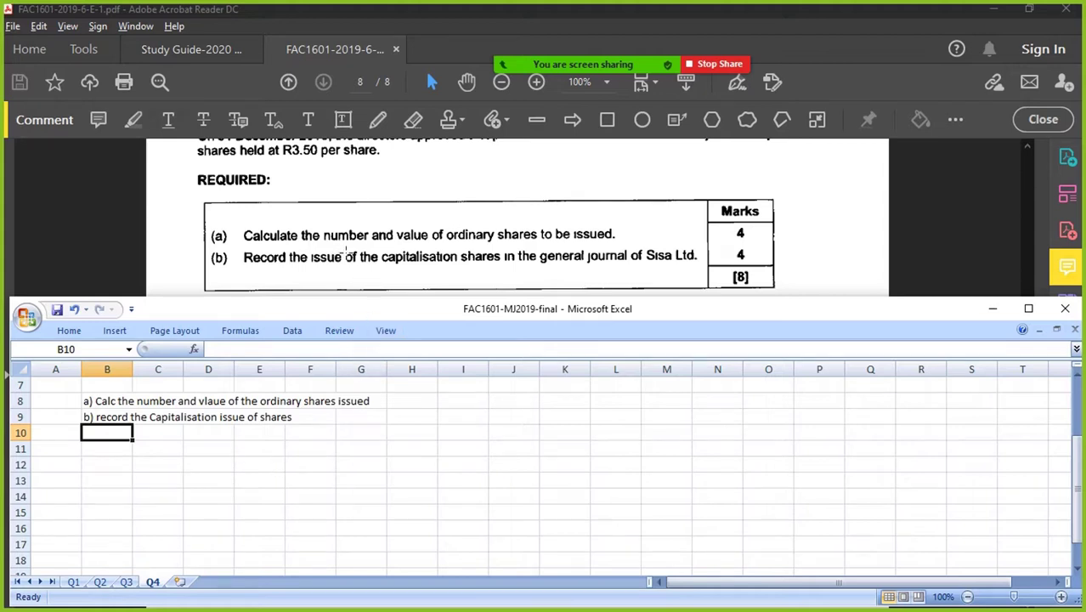
Step: Bring the opening of Question 4 into view in the PDF and enter "DRAW WHAT's happening..." in cell M4 of the Q4 sheet
{"action": "scroll", "coordinate": [348, 251], "scroll_direction": "up", "scroll_amount": 7}
{"action": "scroll", "coordinate": [293, 206], "scroll_direction": "up", "scroll_amount": 3}
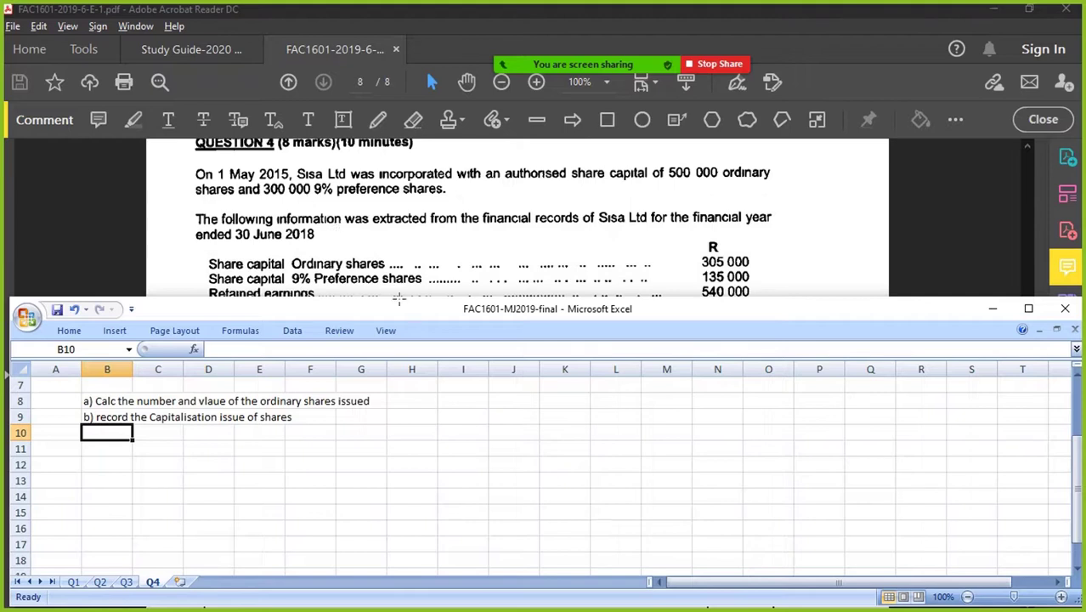
{"action": "scroll", "coordinate": [638, 420], "scroll_direction": "up", "scroll_amount": 2}
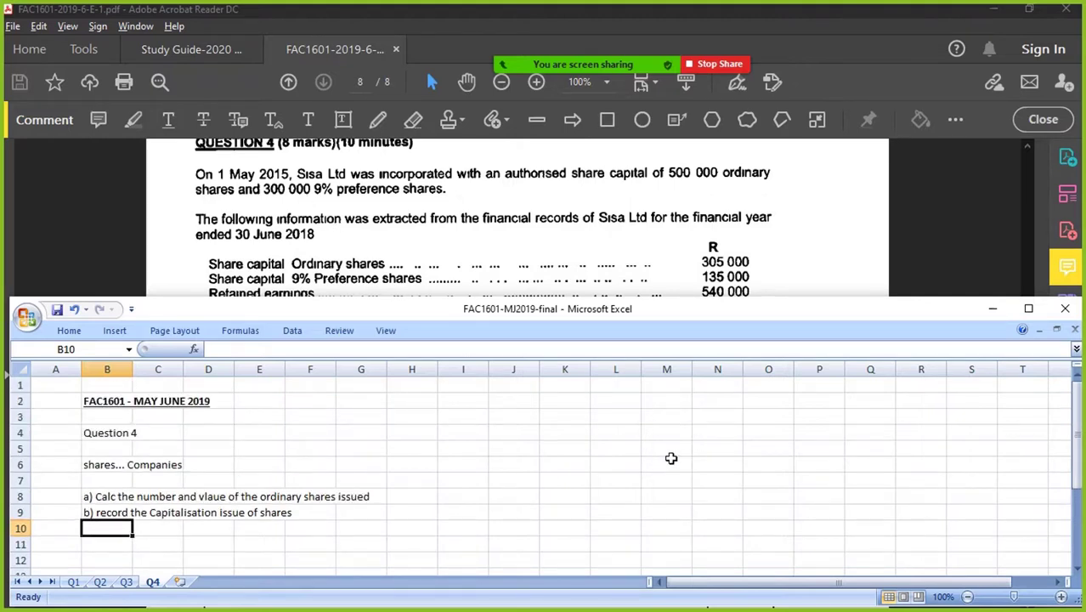
{"action": "left_click", "coordinate": [676, 431]}
{"action": "type", "text": "DRAW WHAT's "}
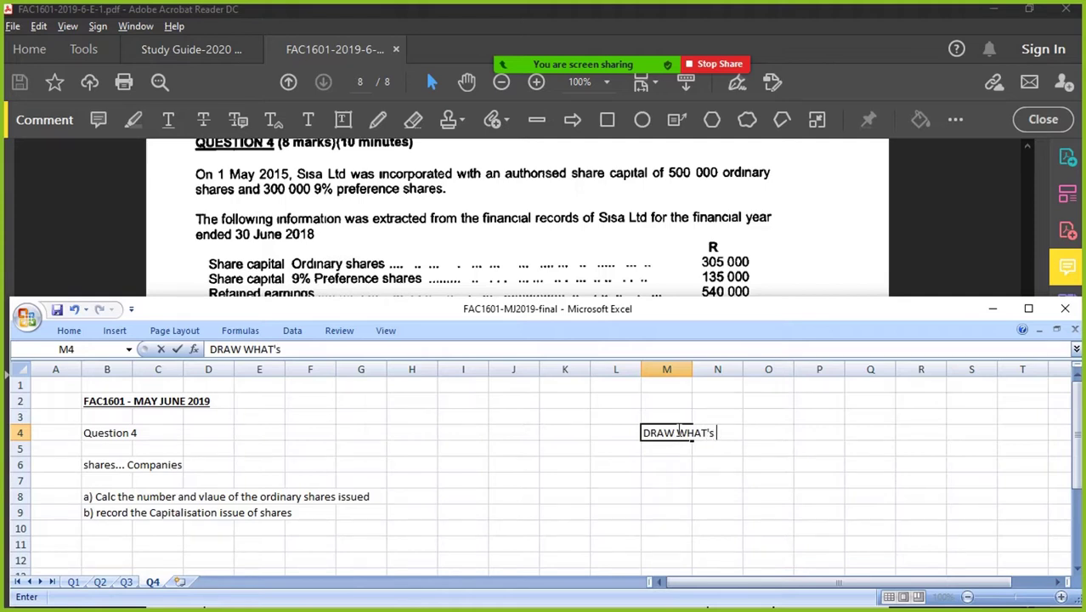
{"action": "type", "text": "happening..."}
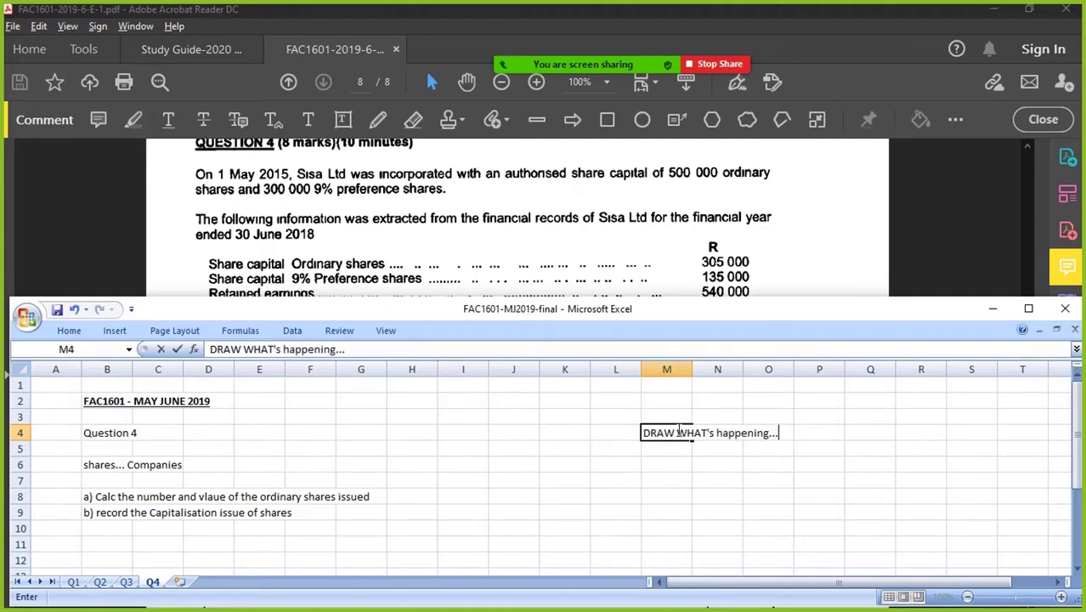
{"action": "key", "text": "Return"}
Step: Start the timeline by entering the date 1 MAY 2015 in K7 and "INC..." in K8
{"action": "scroll", "coordinate": [672, 446], "scroll_direction": "down", "scroll_amount": 1}
{"action": "left_click", "coordinate": [608, 432]}
{"action": "left_click", "coordinate": [572, 432]}
{"action": "type", "text": "1 MAY 2015"}
{"action": "key", "text": "Return"}
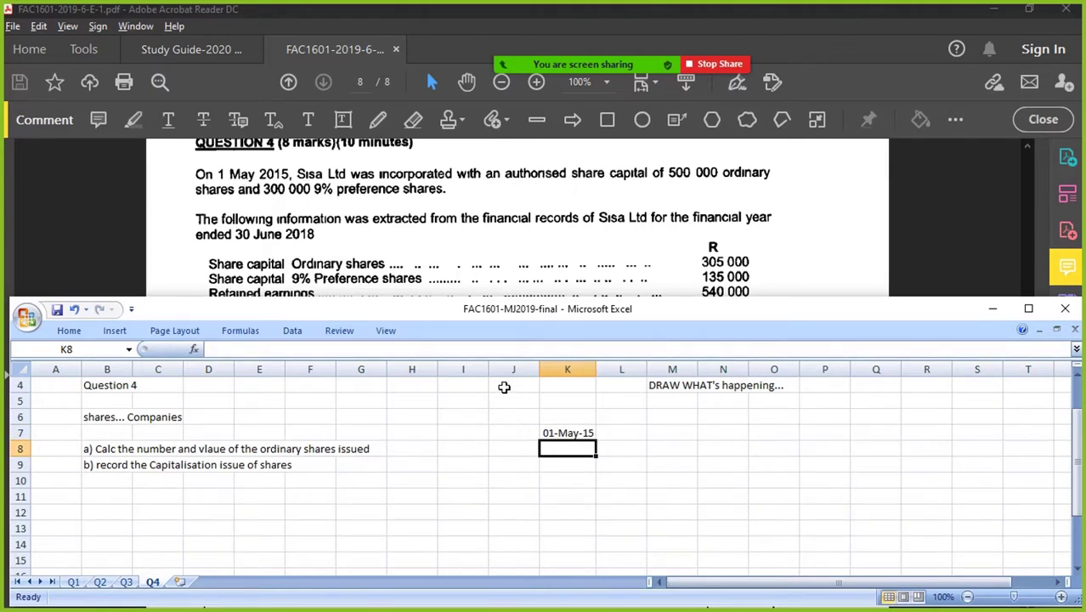
{"action": "type", "text": "INC..."}
{"action": "key", "text": "Return"}
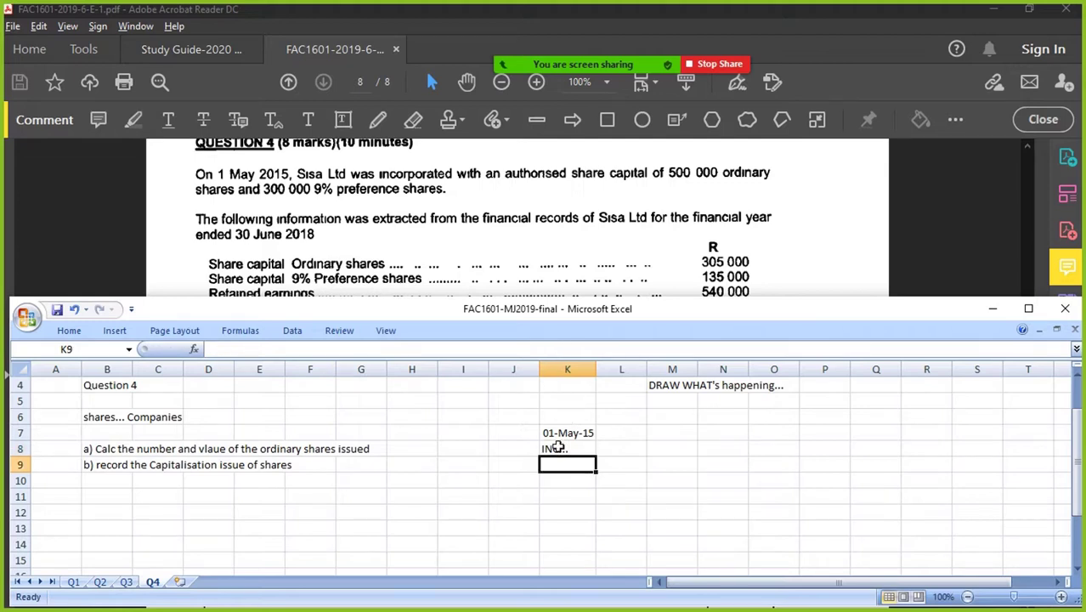
Step: Enter "Authorised" in K9 and the ordinary share count "500000 ord" in K10
{"action": "type", "text": "Auh"}
{"action": "key", "text": "BackSpace"}
{"action": "type", "text": "thorised"}
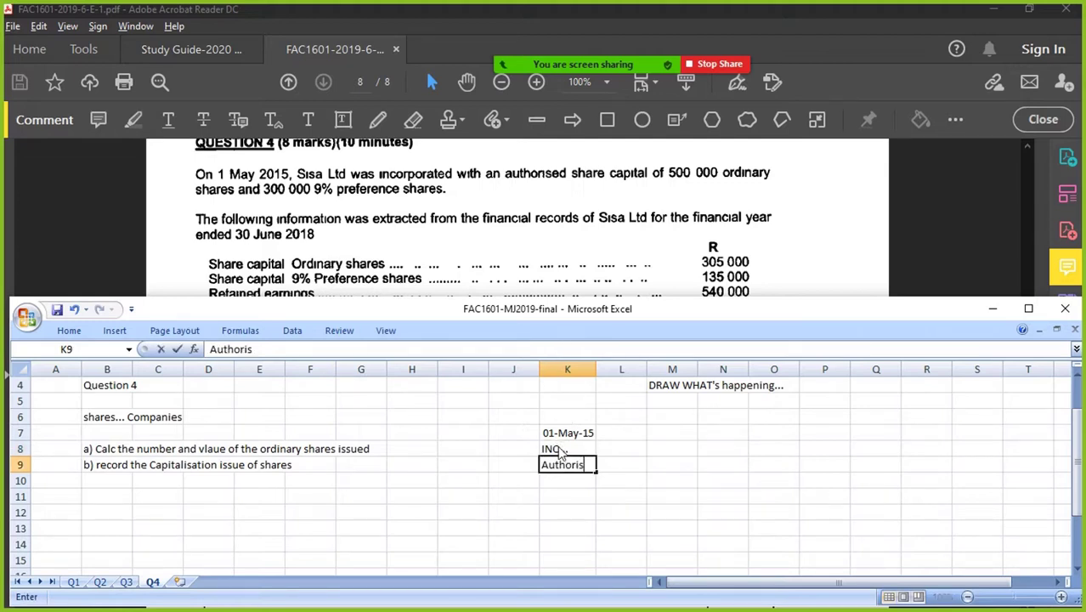
{"action": "key", "text": "Return"}
{"action": "type", "text": "50"}
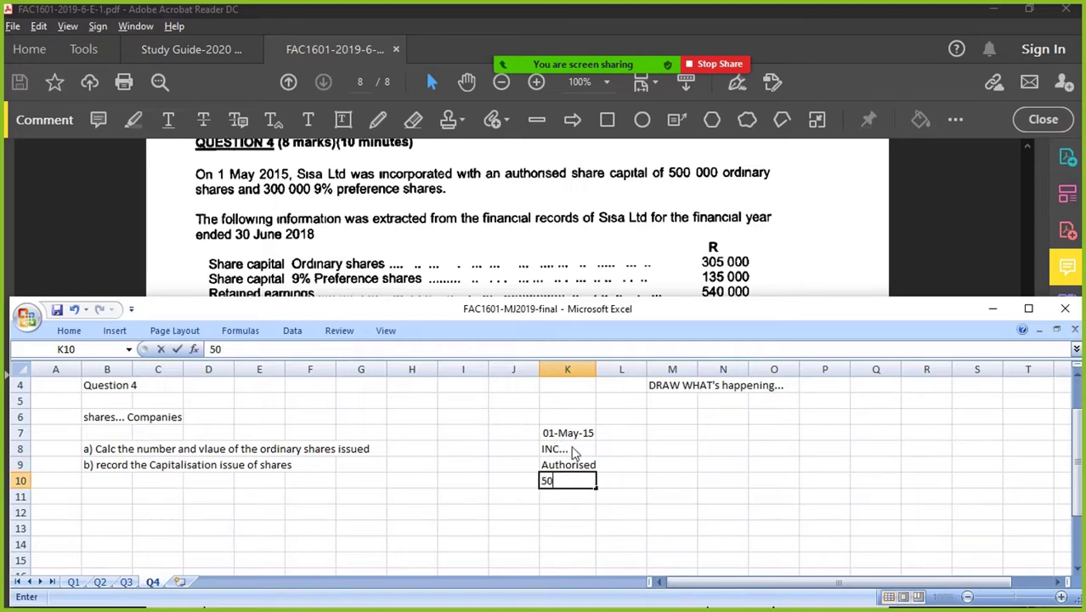
{"action": "type", "text": "0000 ord"}
{"action": "key", "text": "Return"}
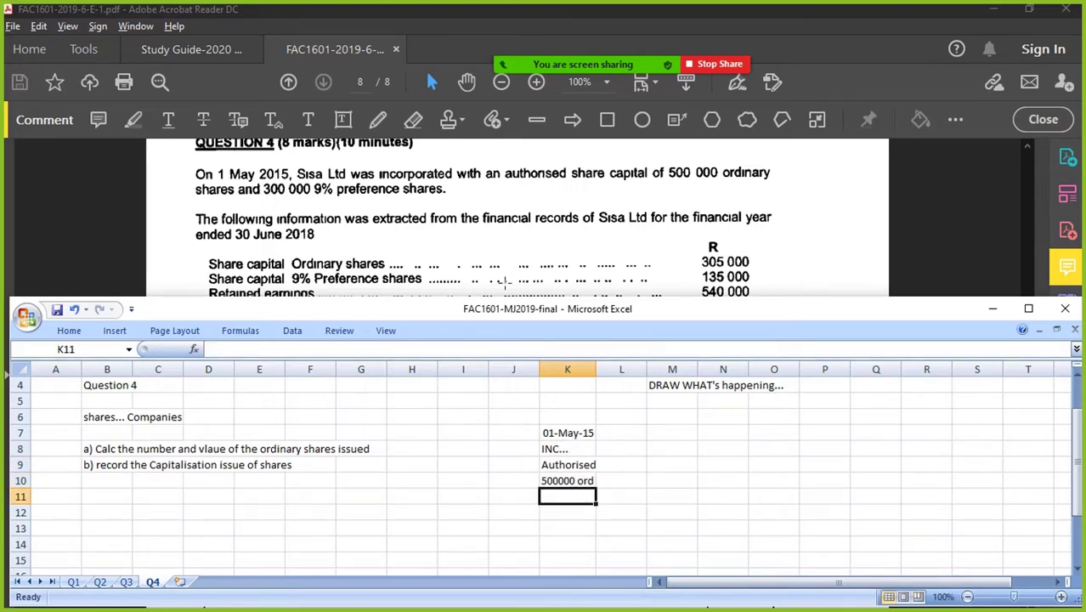
Step: Enter "AND" in K13 and the preference share count "300000 pref" in K15
{"action": "left_click", "coordinate": [568, 528]}
{"action": "type", "text": "AND"}
{"action": "key", "text": "Return"}
{"action": "key", "text": "Return"}
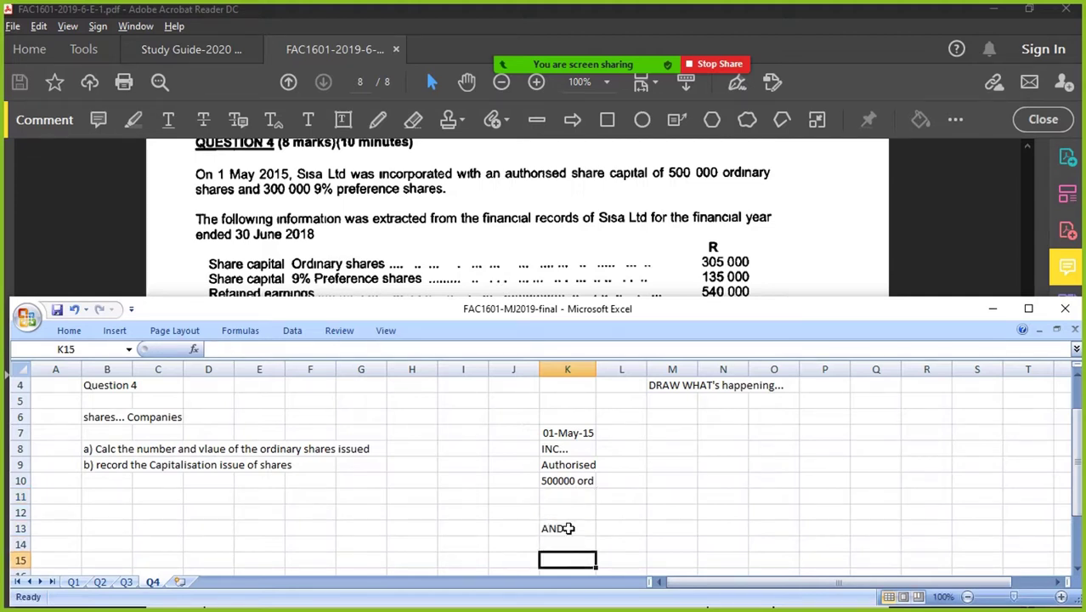
{"action": "type", "text": "300000"}
{"action": "type", "text": "pref"}
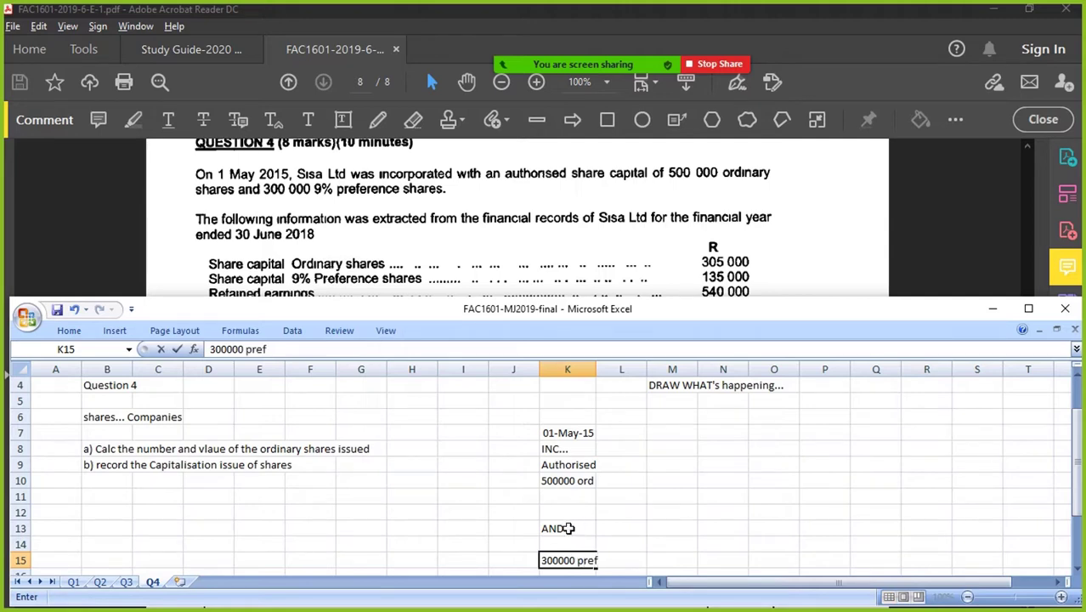
{"action": "key", "text": "Return"}
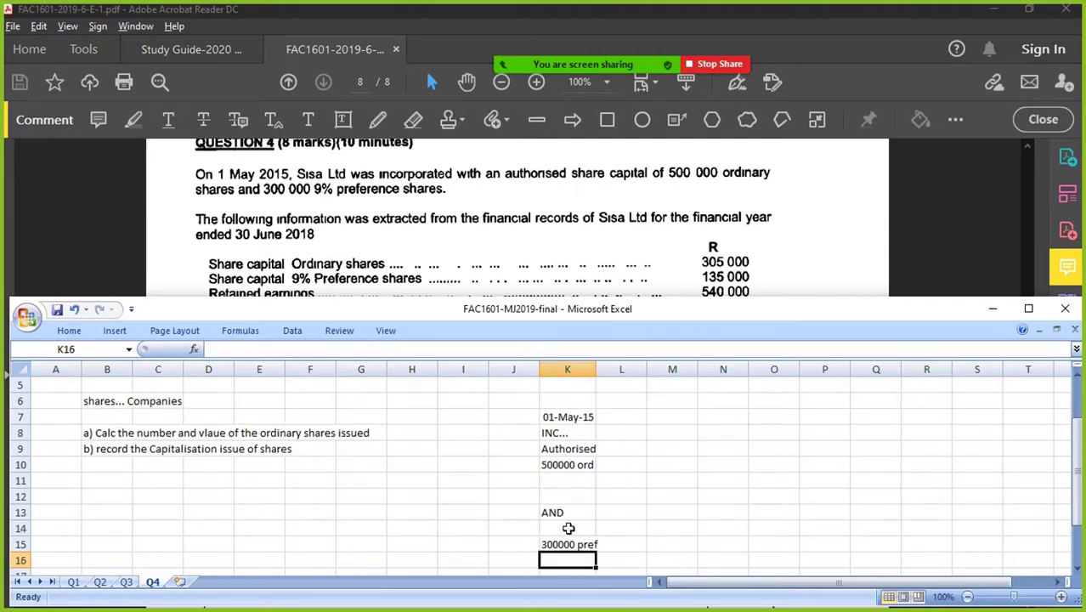
Step: Format the "Authorised" heading in K9 as bold and underlined
{"action": "left_click_drag", "start_coordinate": [567, 416], "coordinate": [589, 529]}
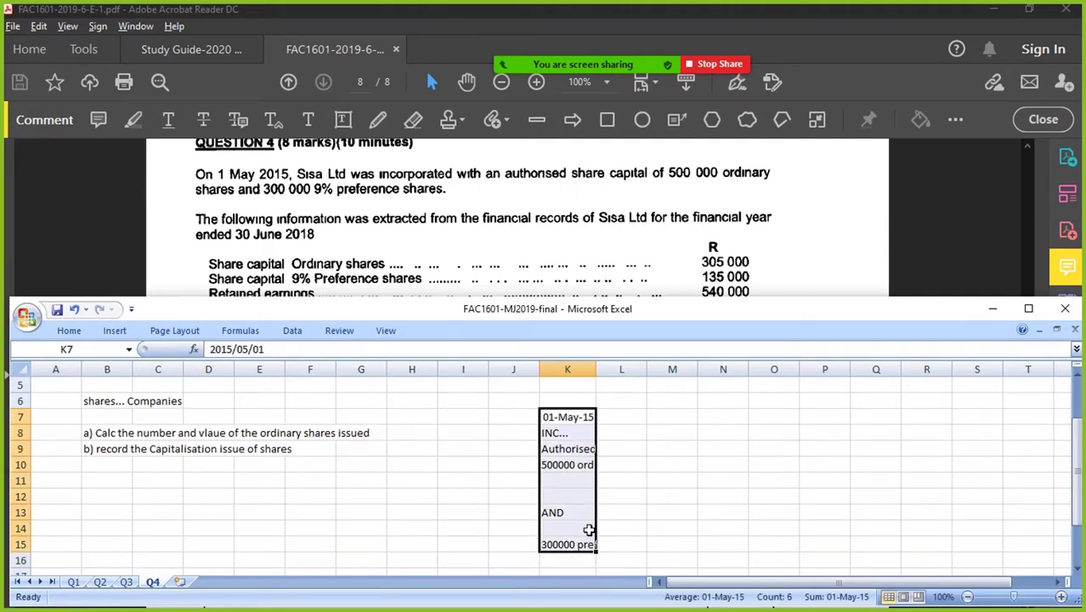
{"action": "left_click", "coordinate": [569, 449]}
{"action": "key", "text": "ctrl+b"}
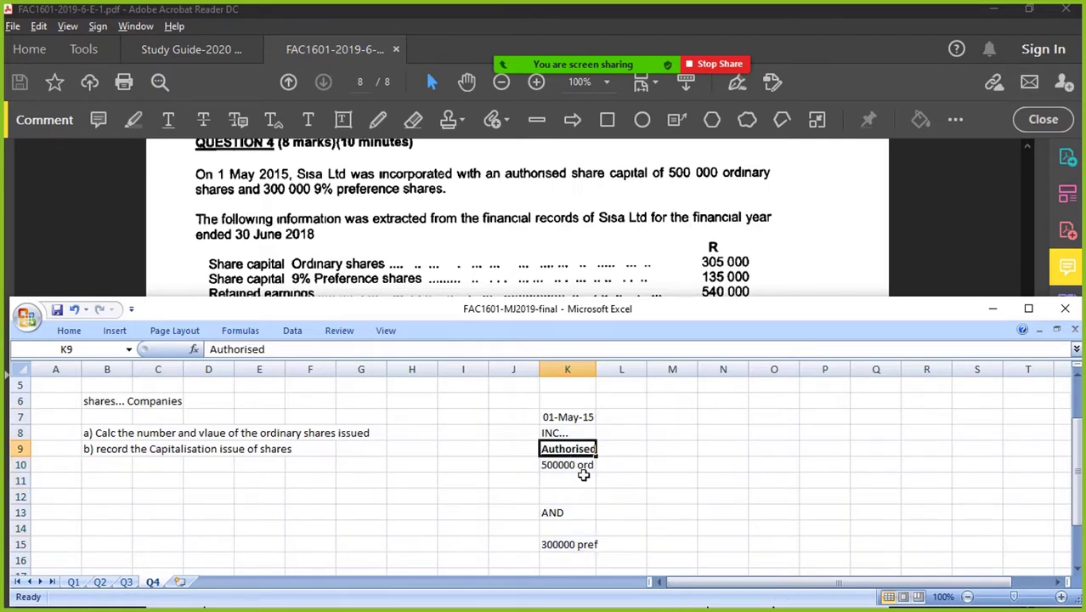
Step: Append "9%" to the preference shares entry in K15
{"action": "left_click", "coordinate": [567, 542]}
{"action": "left_click", "coordinate": [316, 343]}
{"action": "type", "text": "9%"}
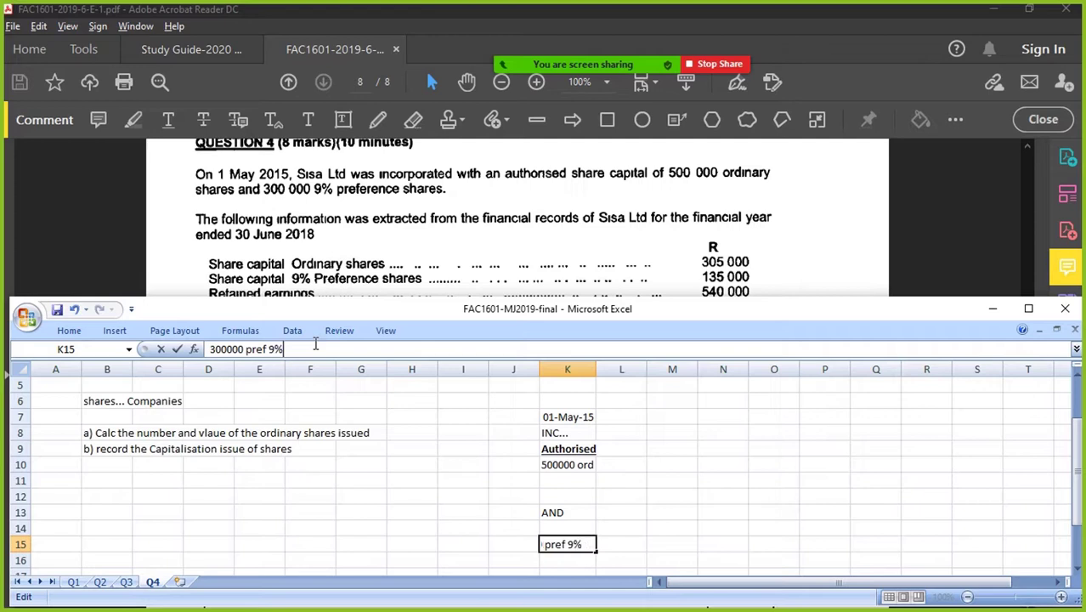
{"action": "key", "text": "Return"}
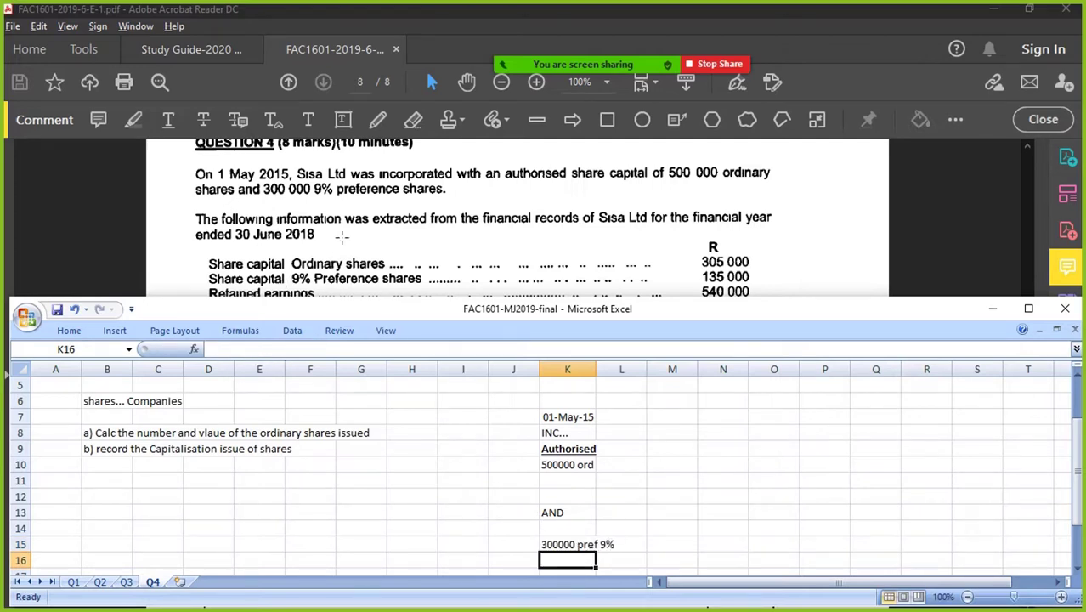
Step: Add the year-end point to the timeline with the date 30 June 2018 in U7 and "ORD shares" in U8
{"action": "scroll", "coordinate": [383, 223], "scroll_direction": "down", "scroll_amount": 1}
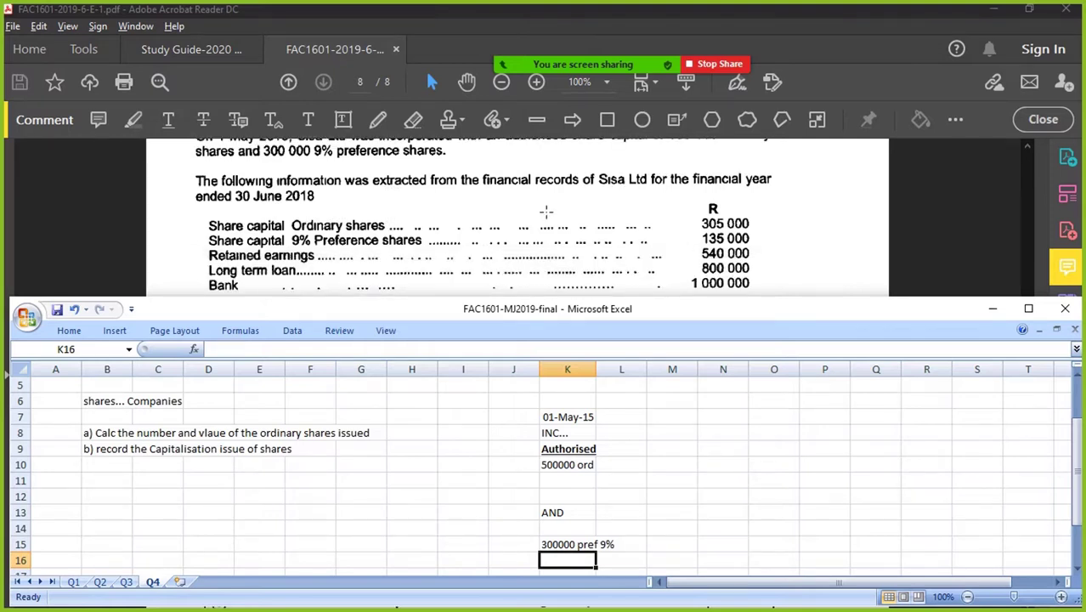
{"action": "scroll", "coordinate": [498, 210], "scroll_direction": "down", "scroll_amount": 1}
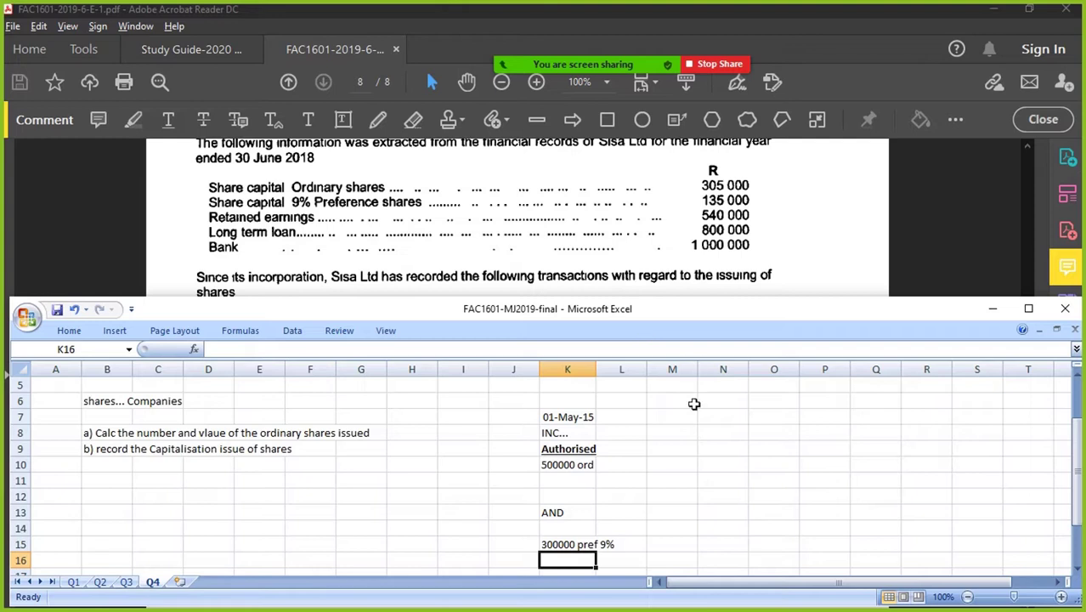
{"action": "left_click_drag", "start_coordinate": [1061, 583], "coordinate": [1062, 583]}
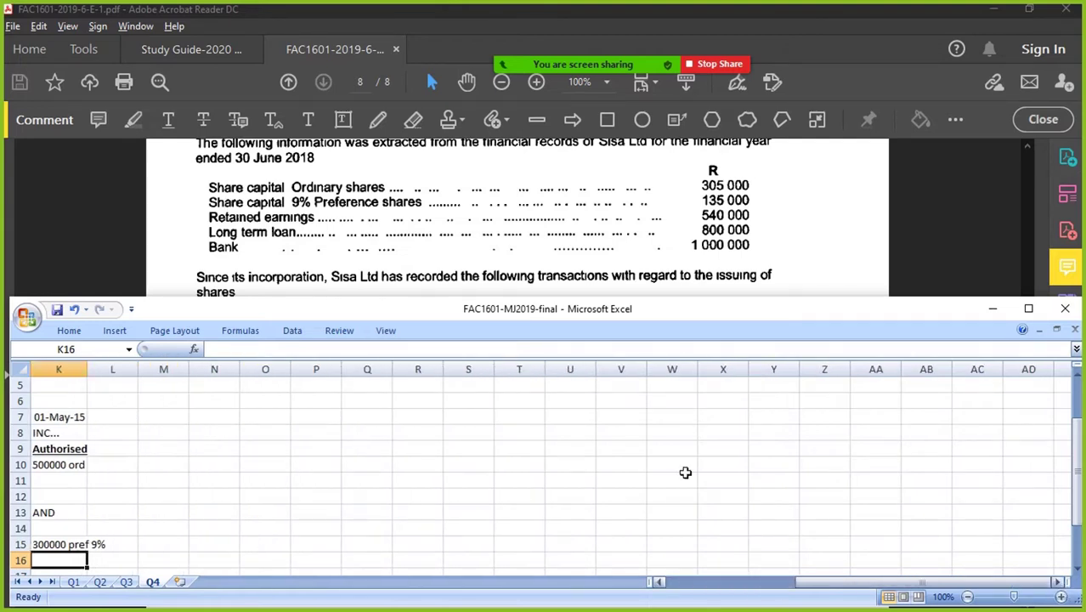
{"action": "left_click", "coordinate": [567, 418]}
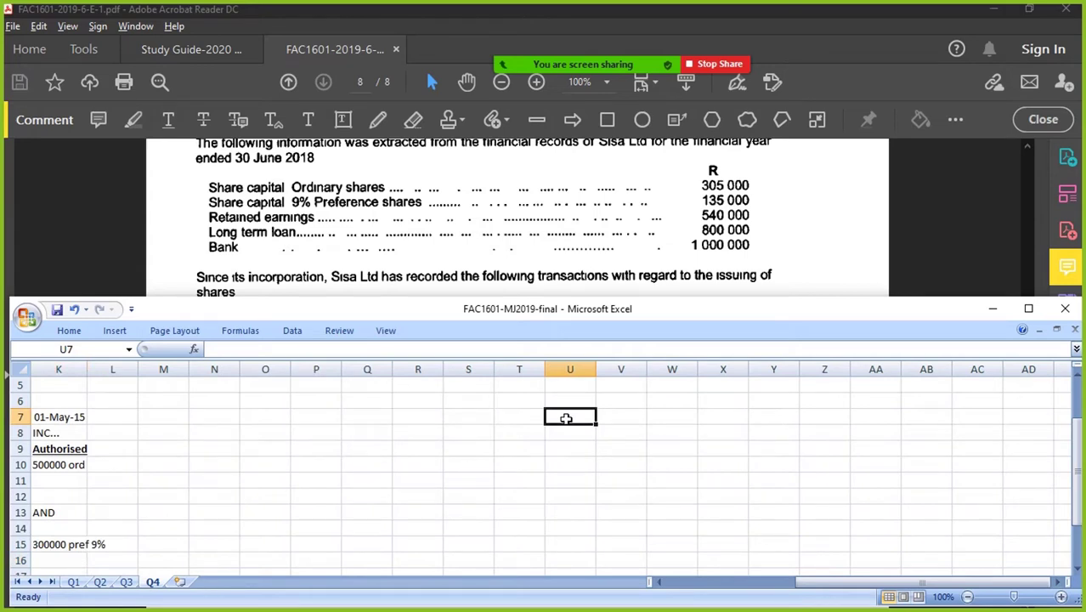
{"action": "type", "text": "30 June 2018"}
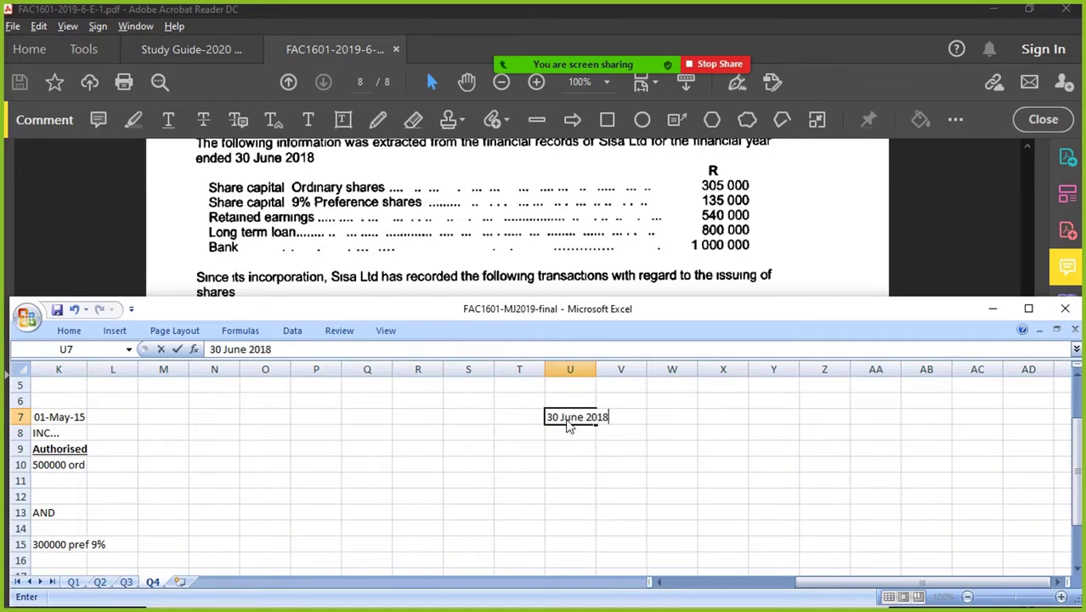
{"action": "key", "text": "Return"}
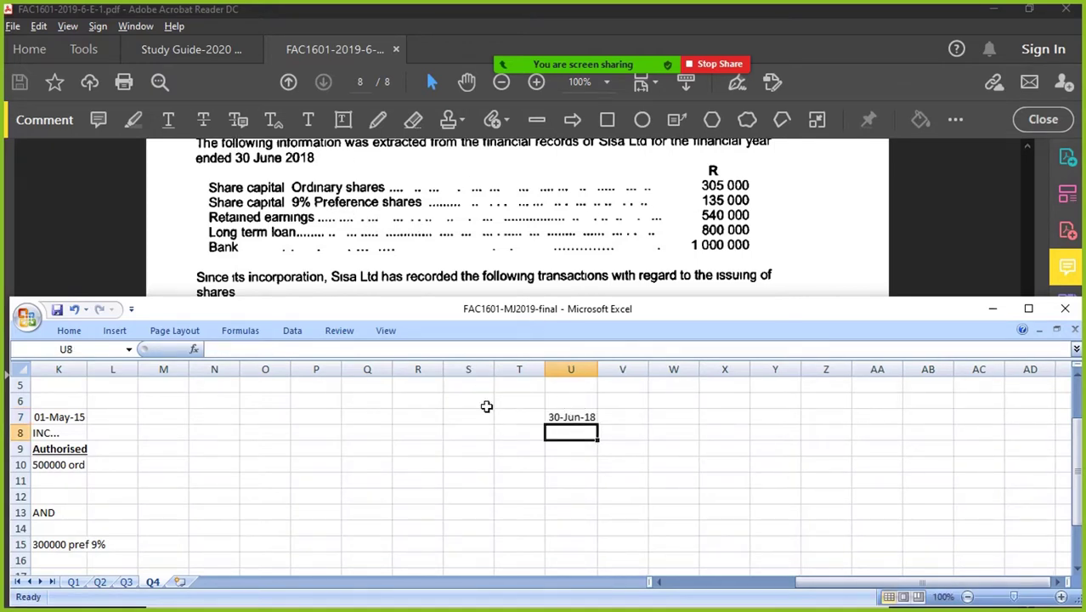
{"action": "type", "text": "ORD shares"}
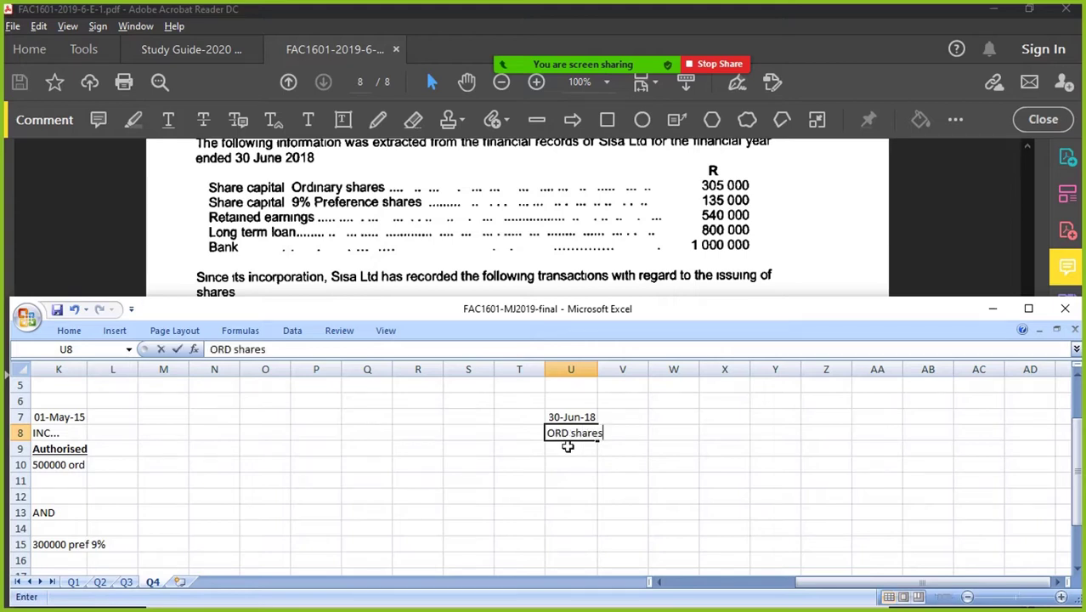
{"action": "key", "text": "Return"}
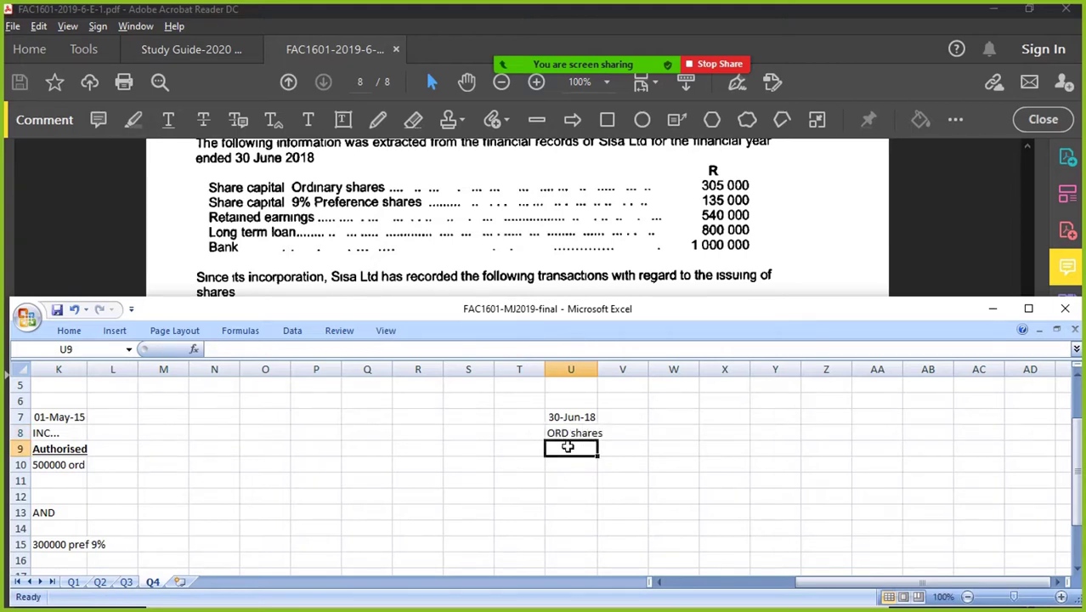
Step: Label T9 "no" and U9 "value", and enter the ordinary share capital of 305000 in U10
{"action": "key", "text": "Left"}
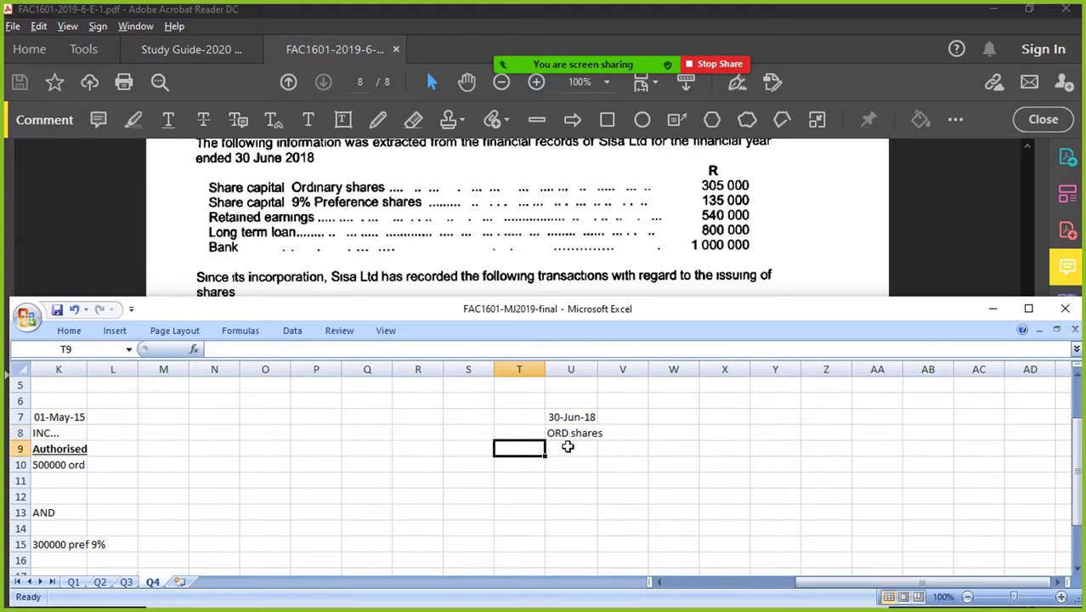
{"action": "type", "text": "nu"}
{"action": "left_click", "coordinate": [567, 447]}
{"action": "type", "text": "value"}
{"action": "key", "text": "Return"}
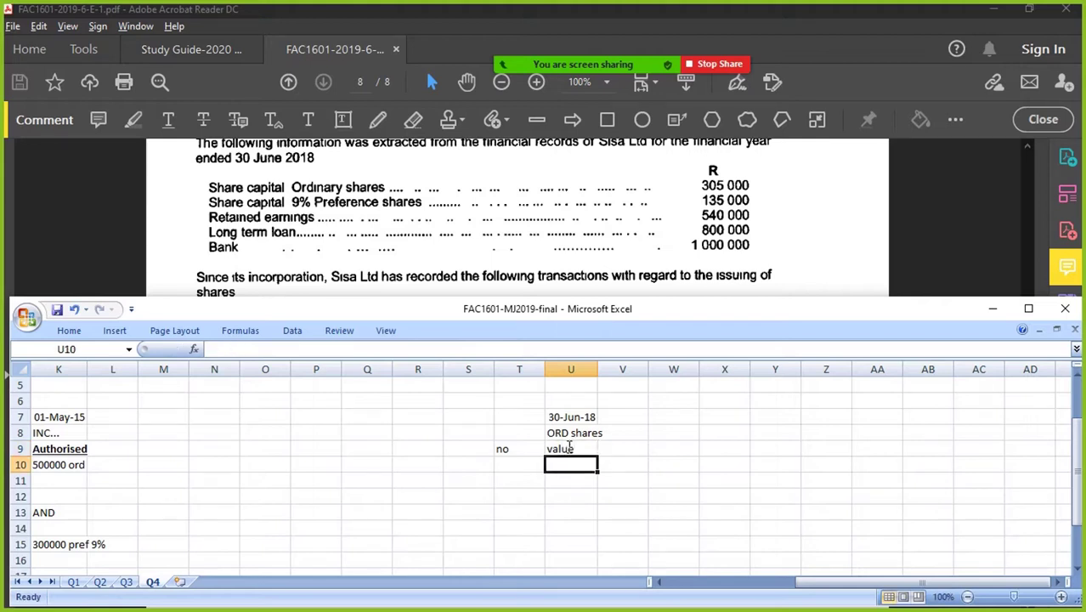
{"action": "type", "text": "30500"}
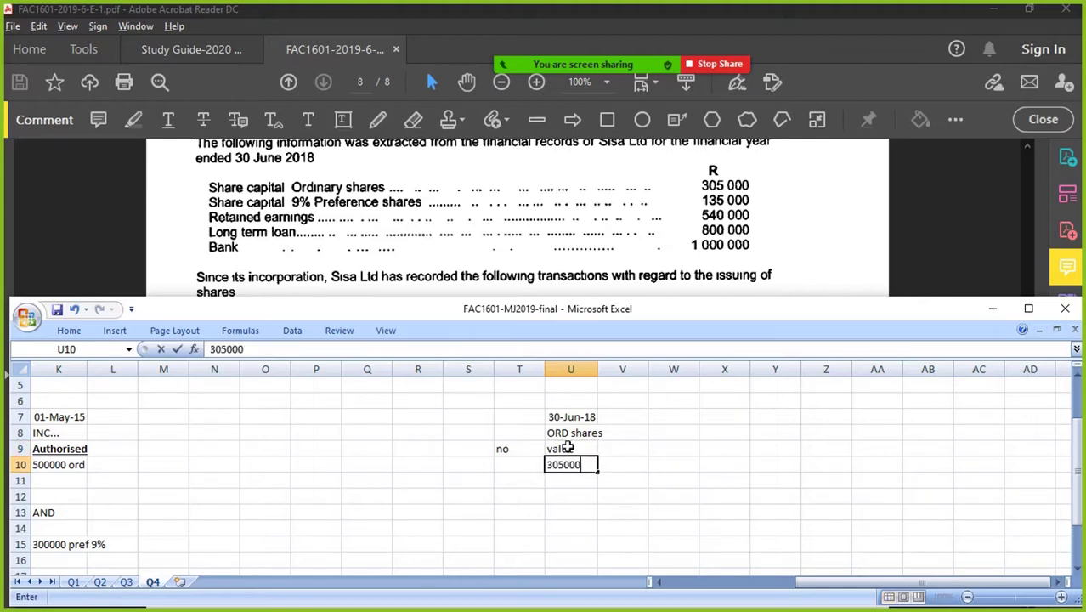
{"action": "type", "text": "0"}
{"action": "key", "text": "Return"}
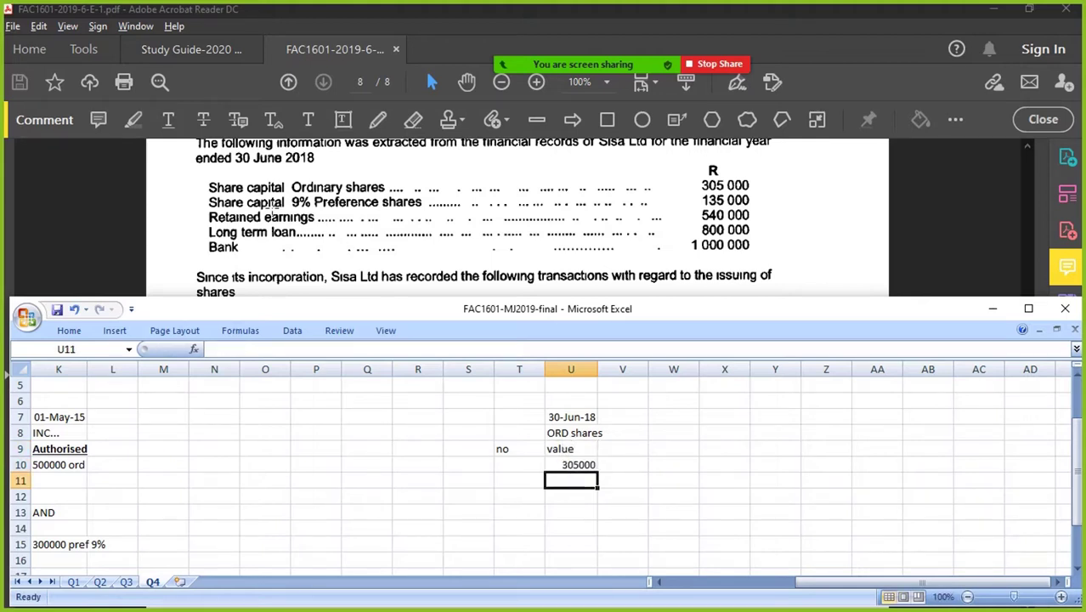
Step: Enter the heading "Pref shares" in U13 for the year-end preference shares
{"action": "left_click", "coordinate": [571, 510]}
{"action": "type", "text": "Pref shares"}
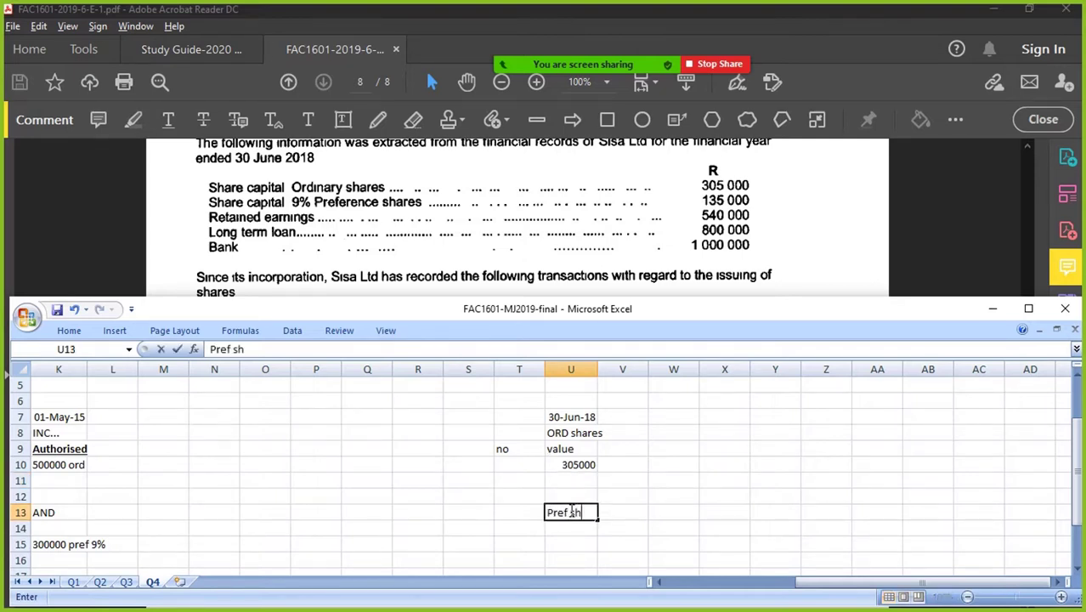
{"action": "key", "text": "Return"}
Step: Copy the "no" and "value" labels from T9:U9 to T14:U14 beneath the preference shares heading
{"action": "key", "text": "Left"}
{"action": "key", "text": "Up"}
{"action": "key", "text": "Up"}
{"action": "key", "text": "Up"}
{"action": "key", "text": "Up"}
{"action": "key", "text": "Up"}
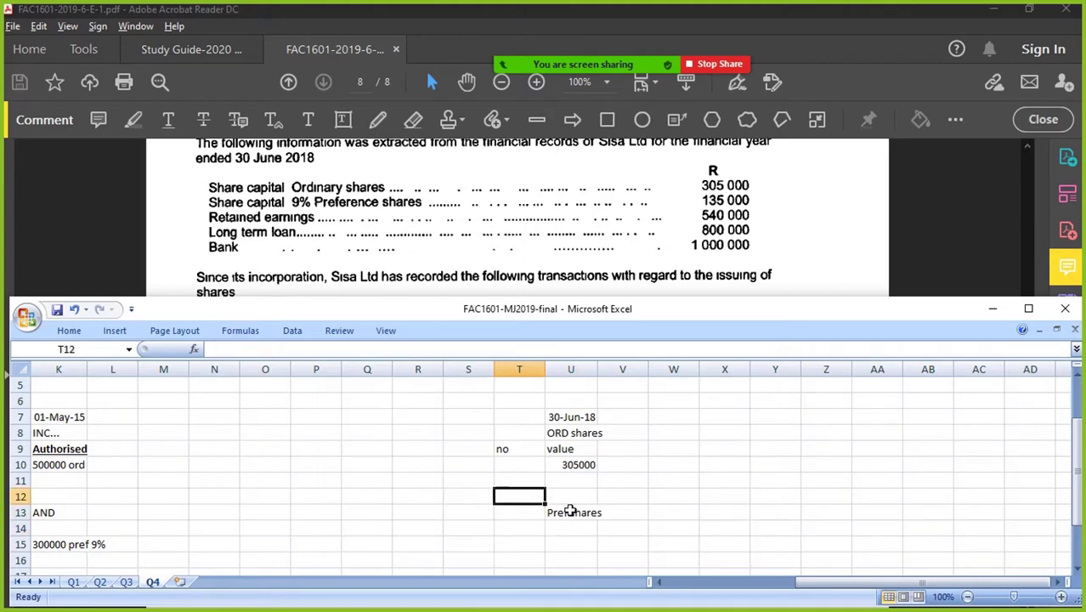
{"action": "key", "text": "Down"}
{"action": "key", "text": "Up"}
{"action": "key", "text": "shift+Right"}
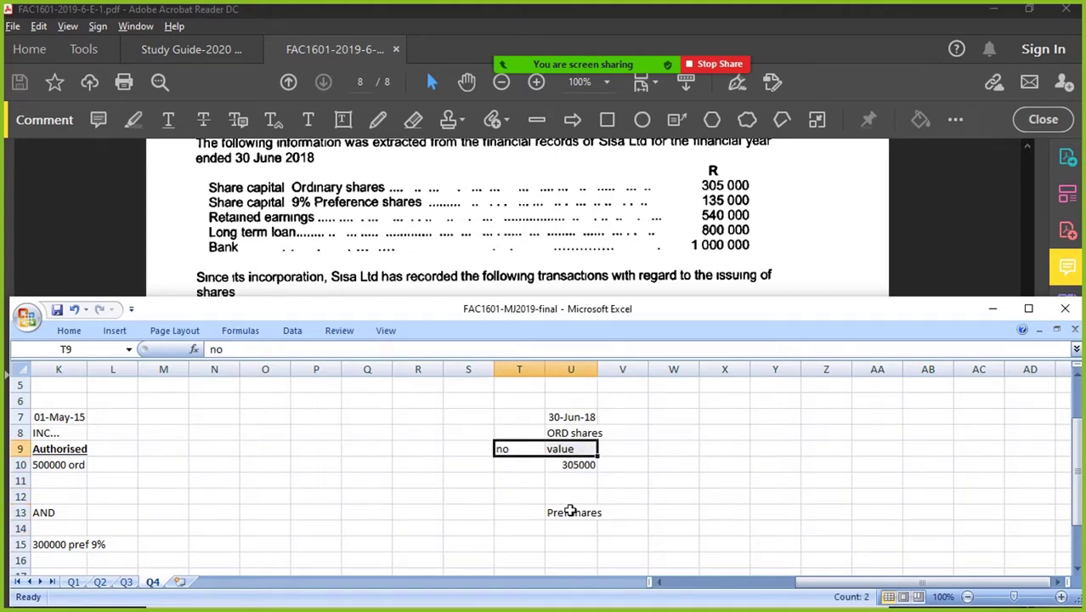
{"action": "key", "text": "ctrl+c"}
{"action": "key", "text": "Down"}
{"action": "key", "text": "Down"}
{"action": "key", "text": "Down"}
{"action": "key", "text": "Down"}
{"action": "key", "text": "Down"}
{"action": "key", "text": "ctrl+v"}
Step: Enter the preference share capital of 135000 in U15
{"action": "key", "text": "Right"}
{"action": "key", "text": "Down"}
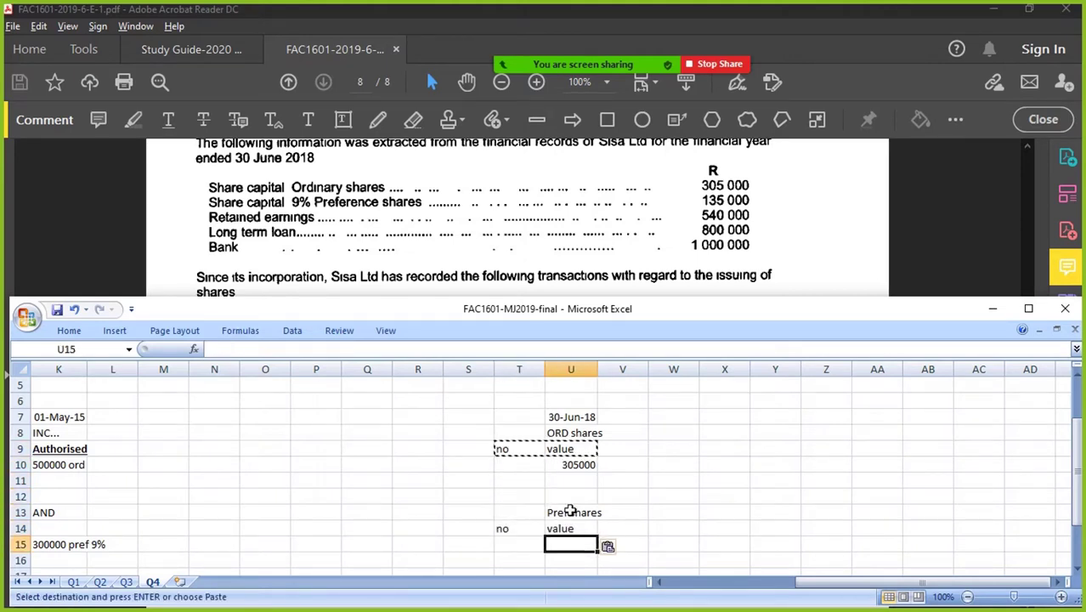
{"action": "type", "text": "135000"}
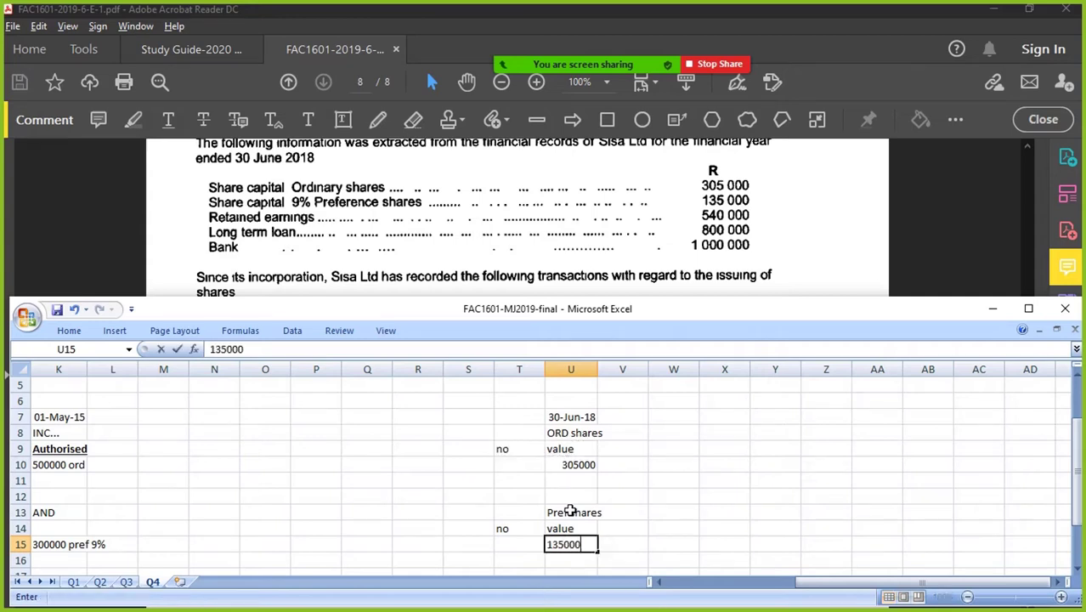
{"action": "key", "text": "Return"}
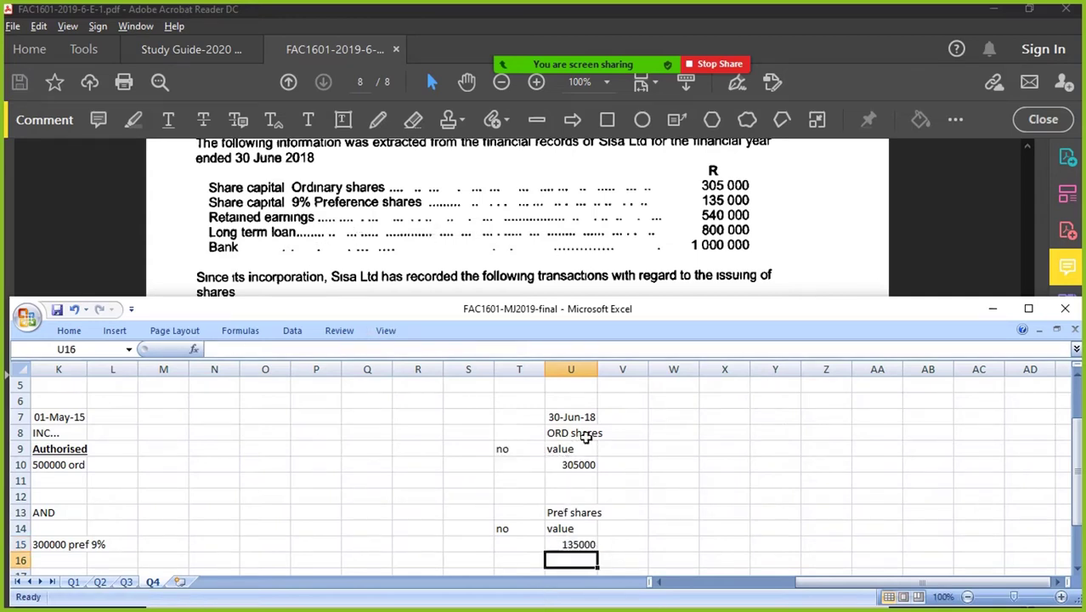
Step: Label T18 "RETAINED EARNINGS" and enter 540000 in U19
{"action": "scroll", "coordinate": [585, 440], "scroll_direction": "down", "scroll_amount": 2}
{"action": "left_click", "coordinate": [521, 502]}
{"action": "type", "text": "RE"}
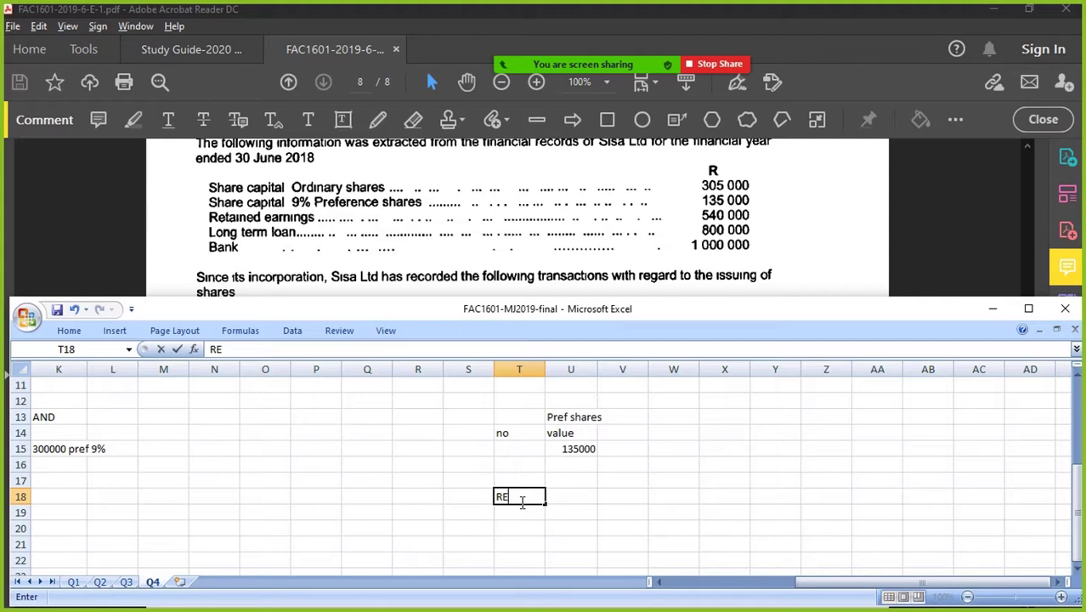
{"action": "type", "text": "TAINED EARNINGS"}
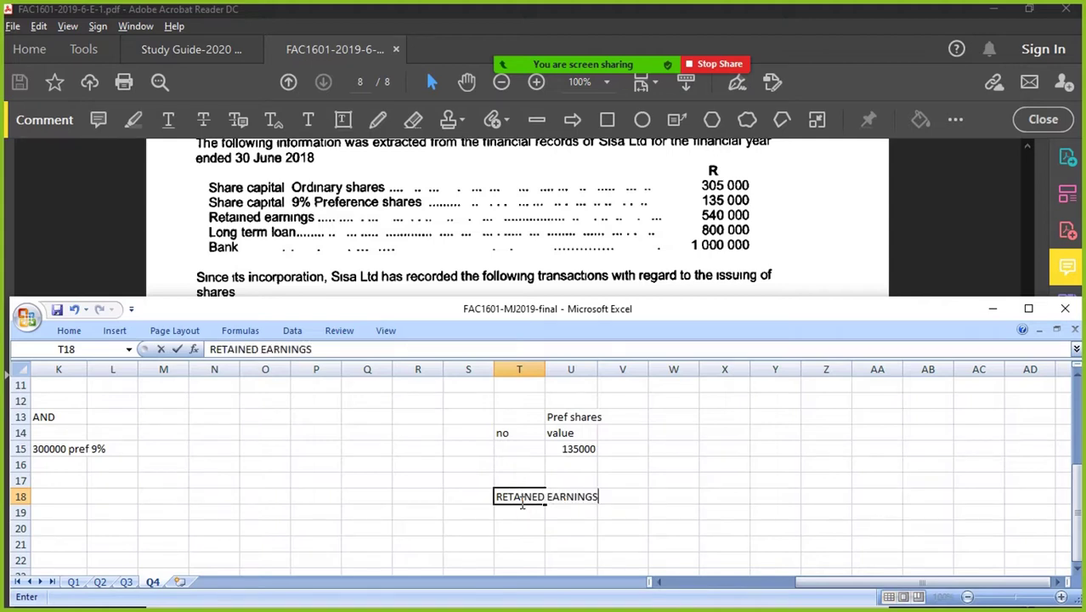
{"action": "key", "text": "Return"}
{"action": "key", "text": "Right"}
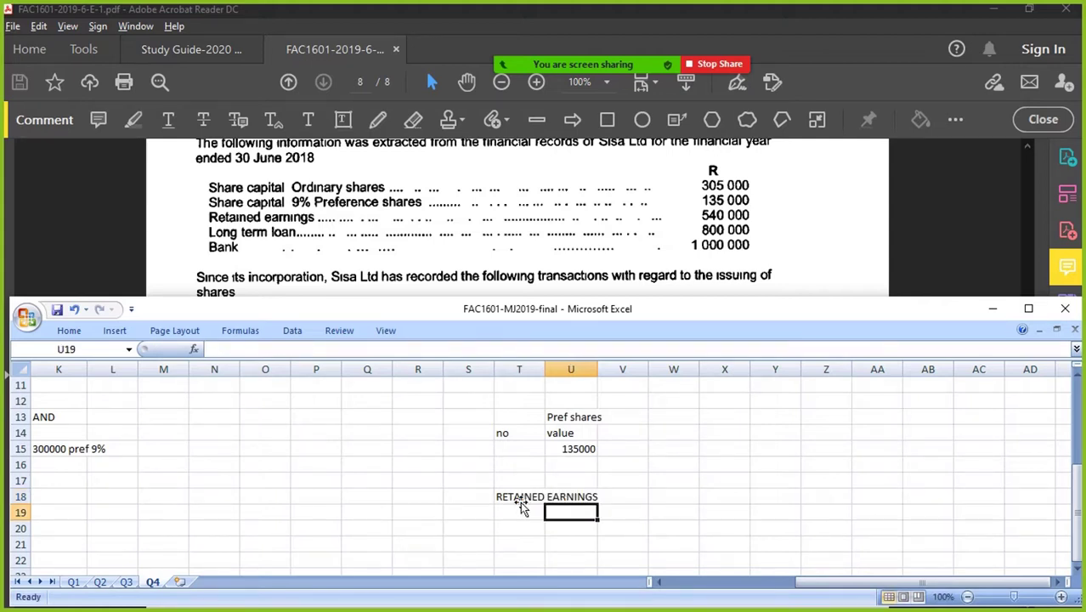
{"action": "type", "text": "4"}
{"action": "type", "text": "40000"}
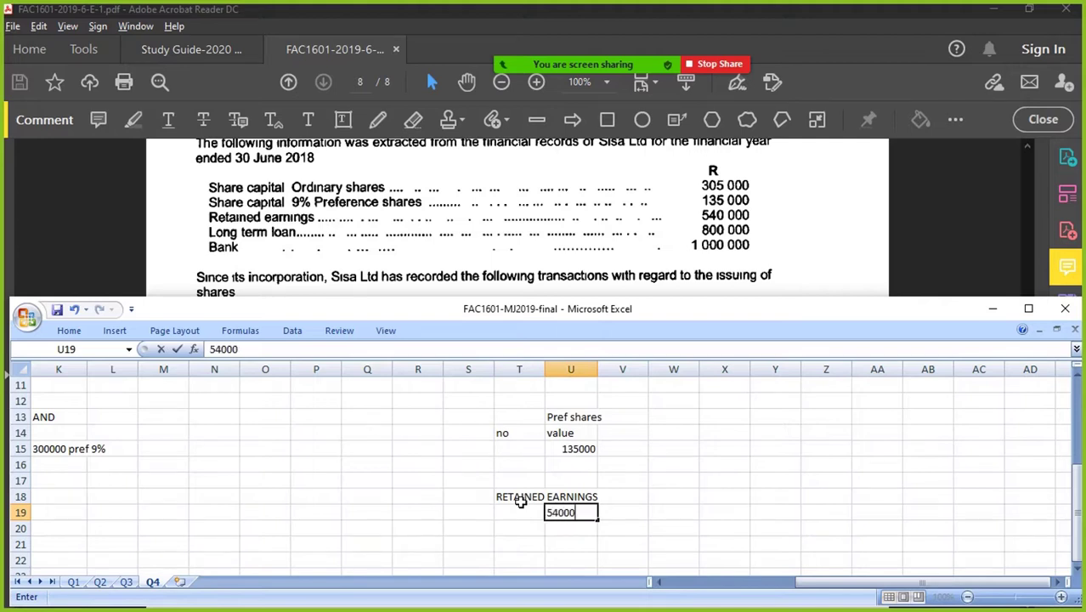
{"action": "key", "text": "Return"}
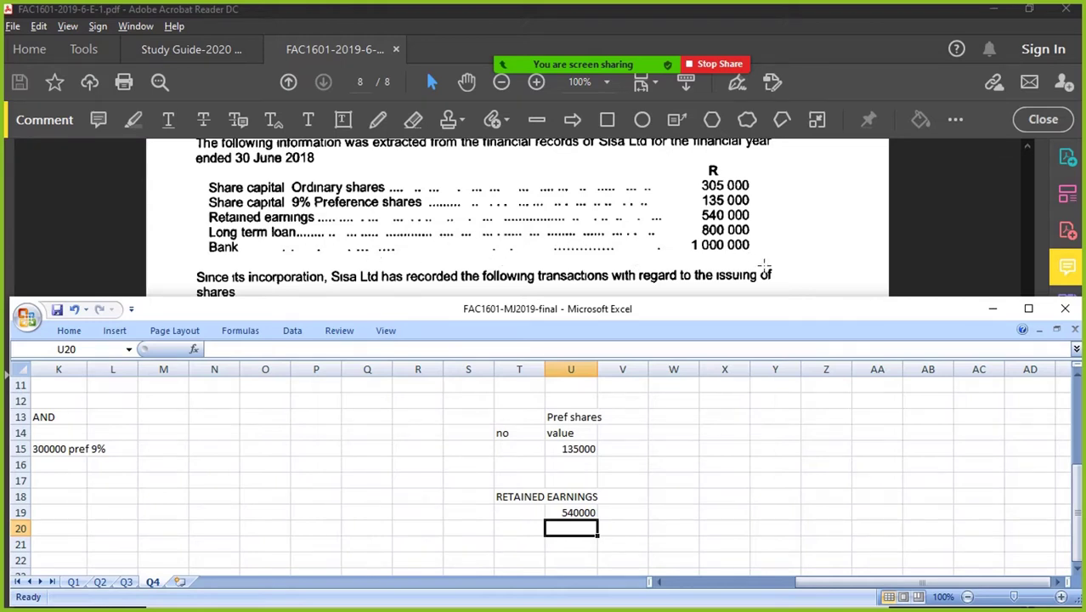
Step: Format the timeline row K7:U7 with a yellow fill and bold text
{"action": "scroll", "coordinate": [380, 239], "scroll_direction": "down", "scroll_amount": 3}
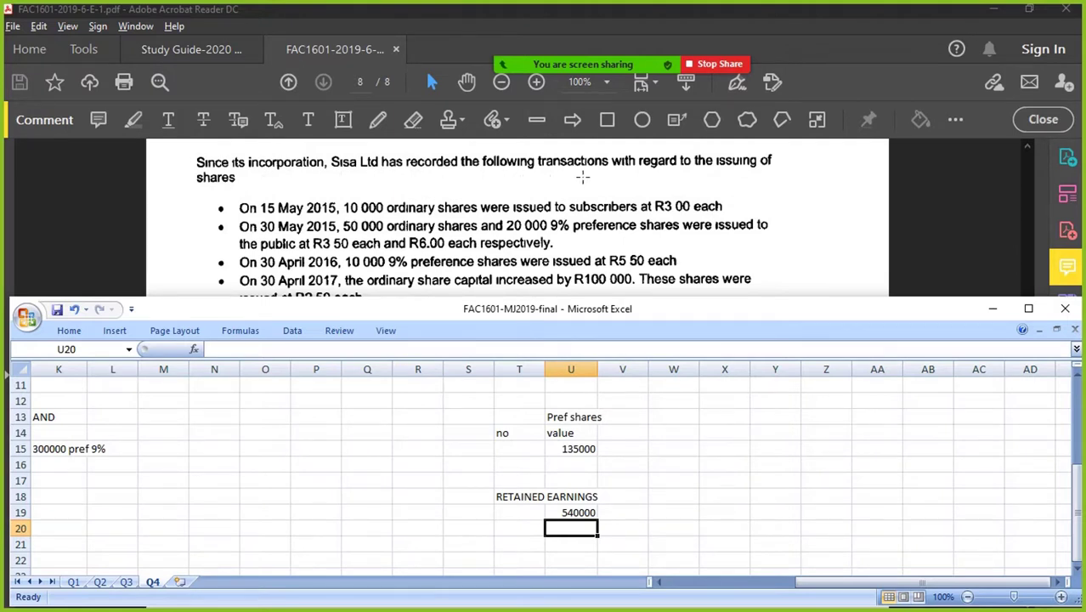
{"action": "left_click_drag", "start_coordinate": [874, 585], "coordinate": [769, 583]}
{"action": "scroll", "coordinate": [753, 547], "scroll_direction": "up", "scroll_amount": 1}
{"action": "scroll", "coordinate": [754, 547], "scroll_direction": "up", "scroll_amount": 2}
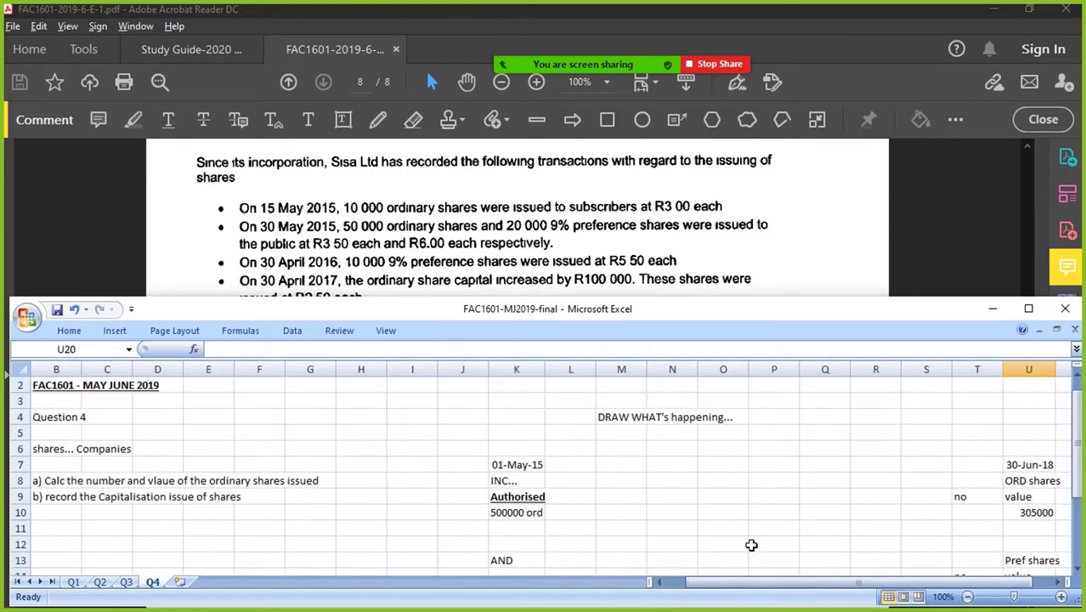
{"action": "scroll", "coordinate": [994, 572], "scroll_direction": "right", "scroll_amount": 6}
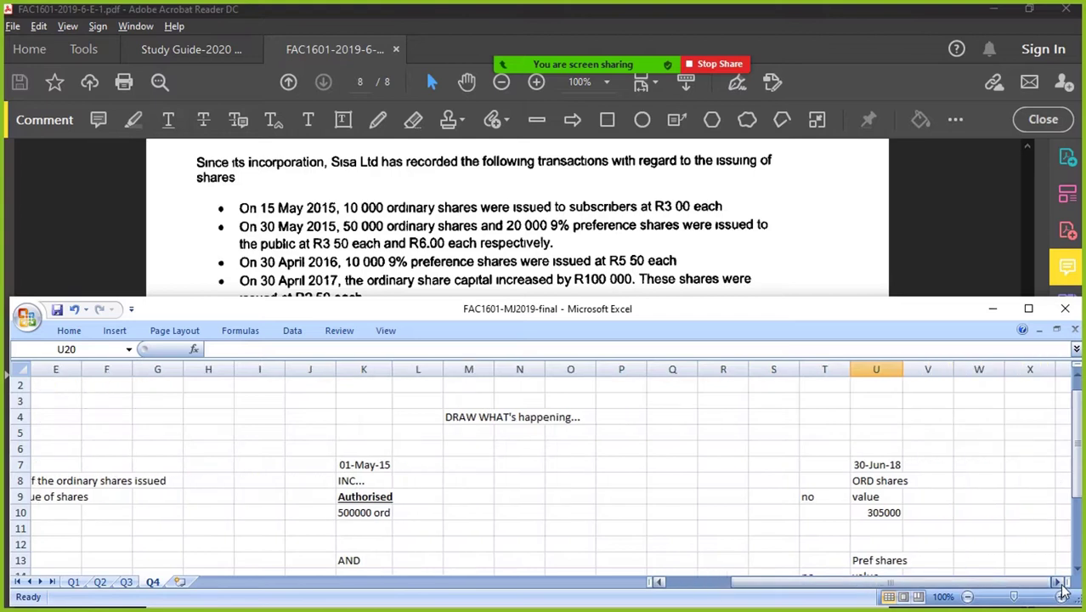
{"action": "left_click_drag", "start_coordinate": [225, 464], "coordinate": [726, 465]}
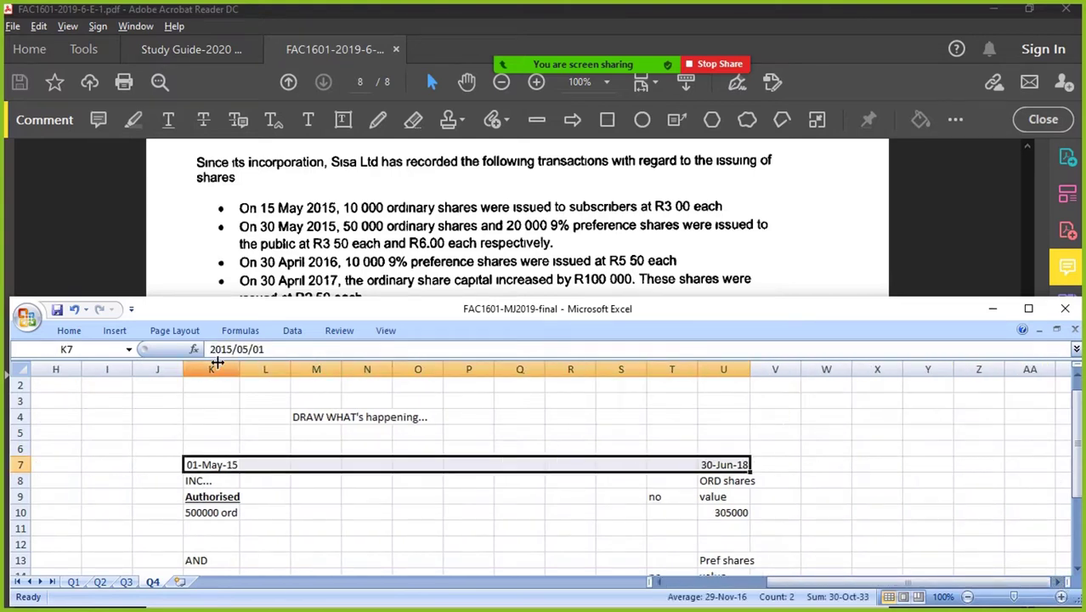
{"action": "left_click", "coordinate": [75, 331]}
{"action": "left_click", "coordinate": [244, 379]}
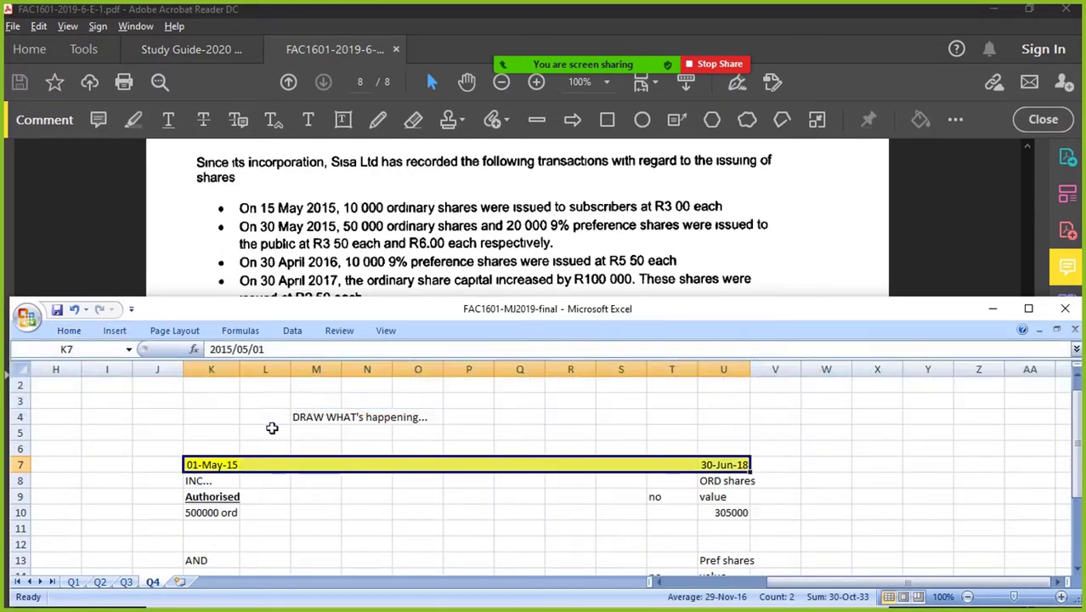
{"action": "left_click", "coordinate": [297, 466]}
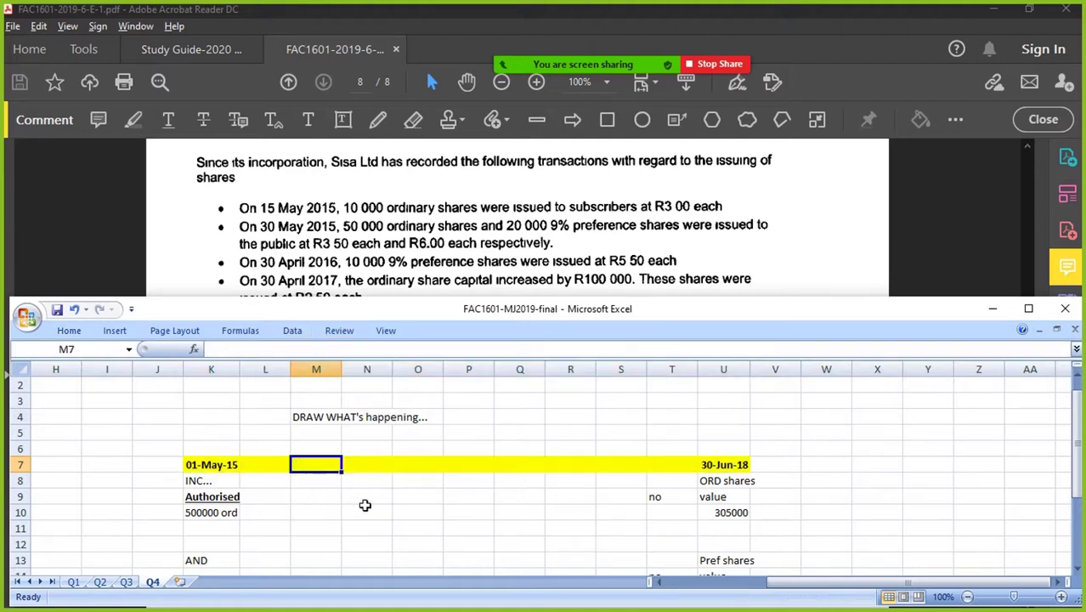
Step: Add the date 15 May to the timeline in M7 and enter "issued" in M9
{"action": "scroll", "coordinate": [360, 505], "scroll_direction": "down", "scroll_amount": 1}
{"action": "left_click_drag", "start_coordinate": [219, 423], "coordinate": [216, 545]}
{"action": "left_click", "coordinate": [295, 417]}
{"action": "type", "text": "15 MAY"}
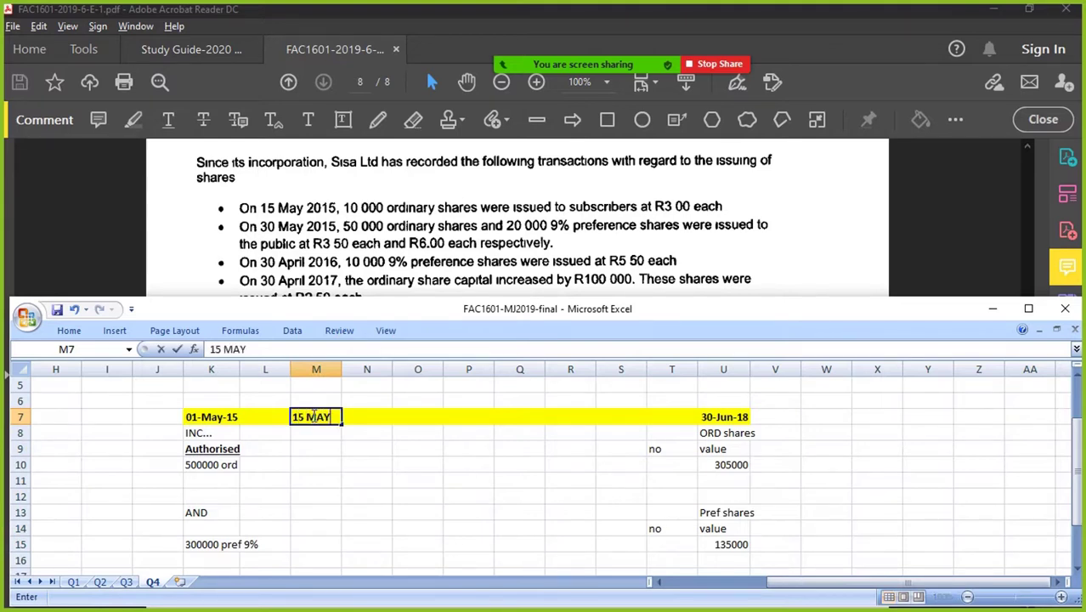
{"action": "key", "text": "Return"}
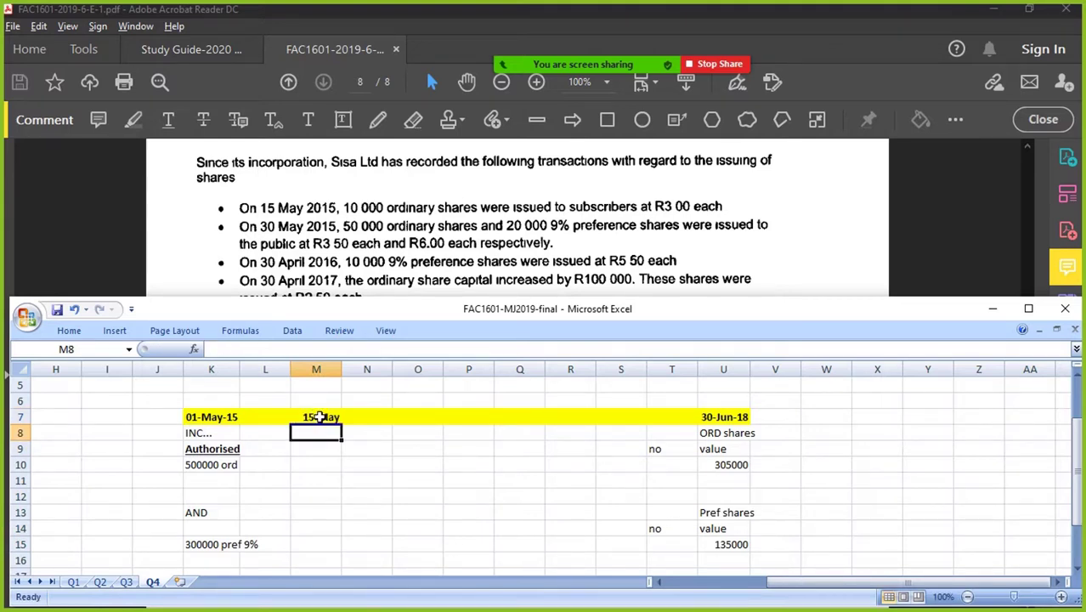
{"action": "key", "text": "Return"}
{"action": "type", "text": "issued"}
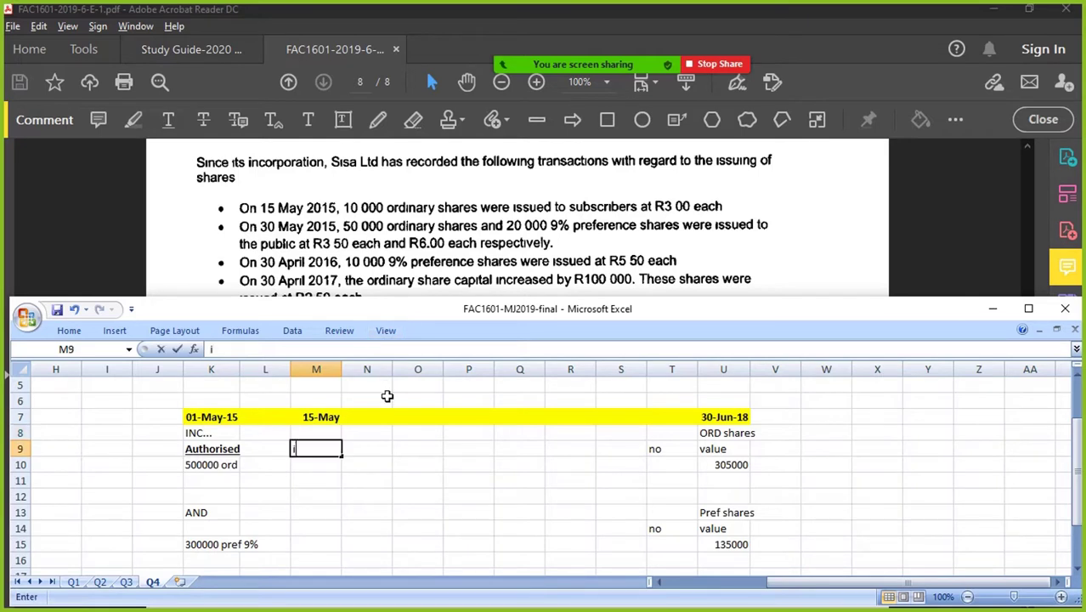
{"action": "key", "text": "Return"}
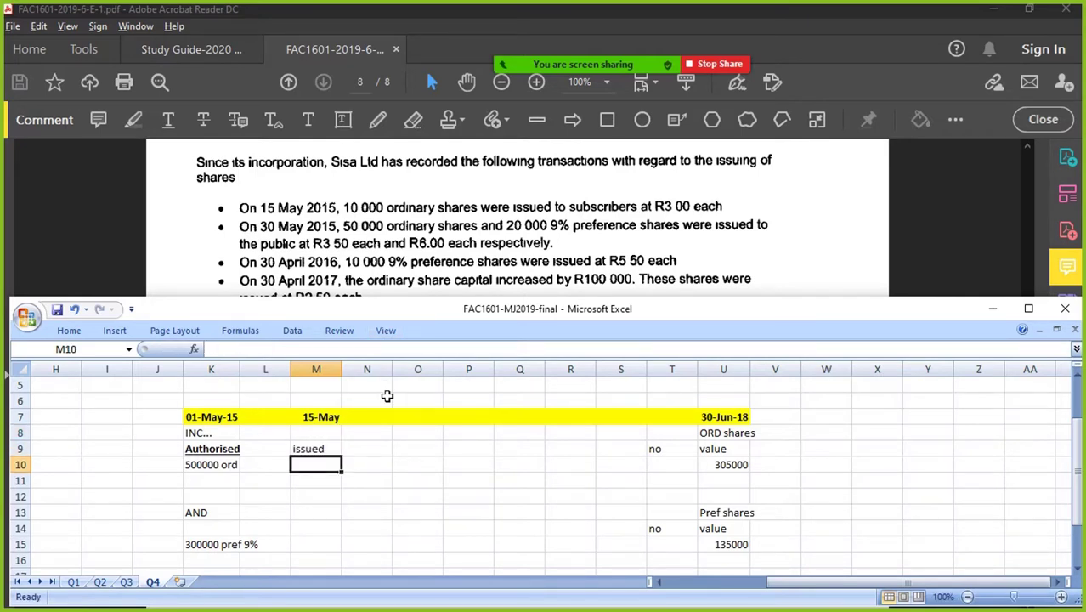
Step: Record the first share issue with 10000 in M10 and "ord" in N10
{"action": "type", "text": "10000"}
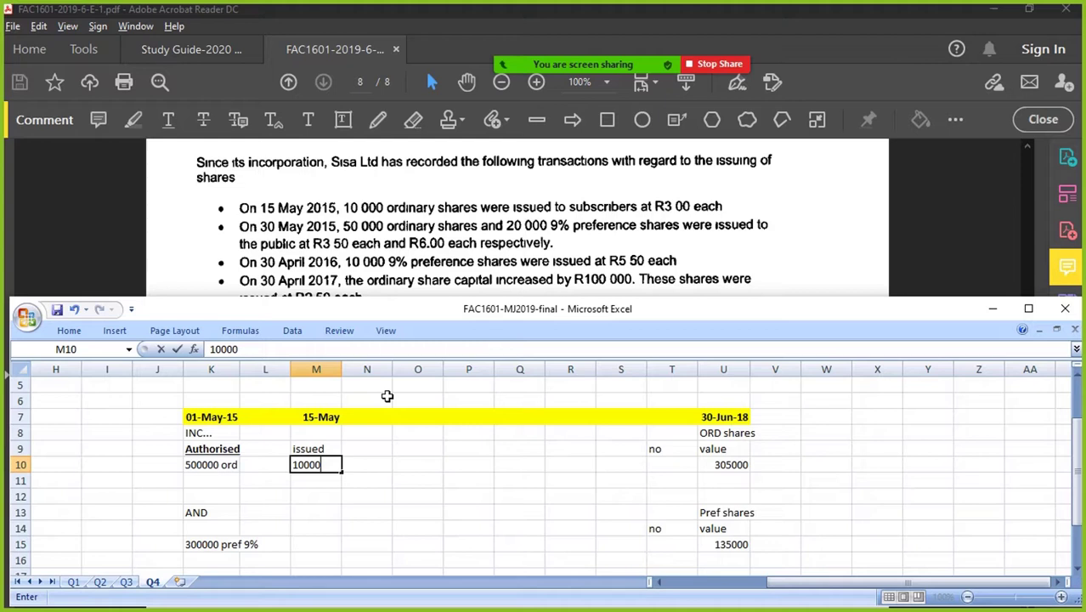
{"action": "key", "text": "Return"}
{"action": "key", "text": "Up"}
{"action": "key", "text": "Right"}
{"action": "type", "text": "ord"}
{"action": "key", "text": "Return"}
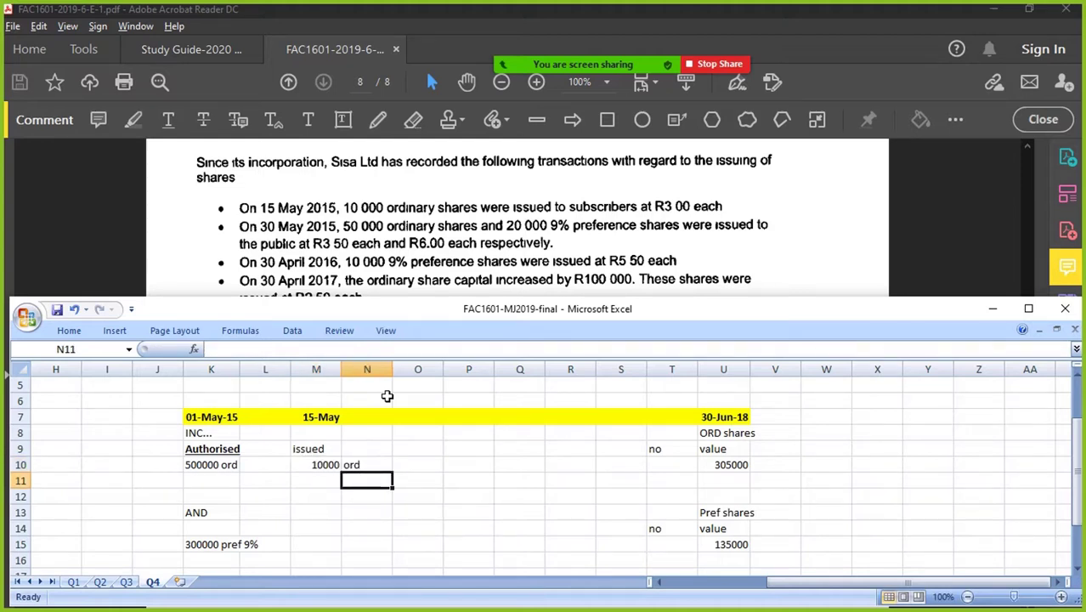
Step: Enter "At R3" in O9 and calculate the issue's value in O10 by multiplying the shares in M10 by 3
{"action": "key", "text": "Up"}
{"action": "key", "text": "Right"}
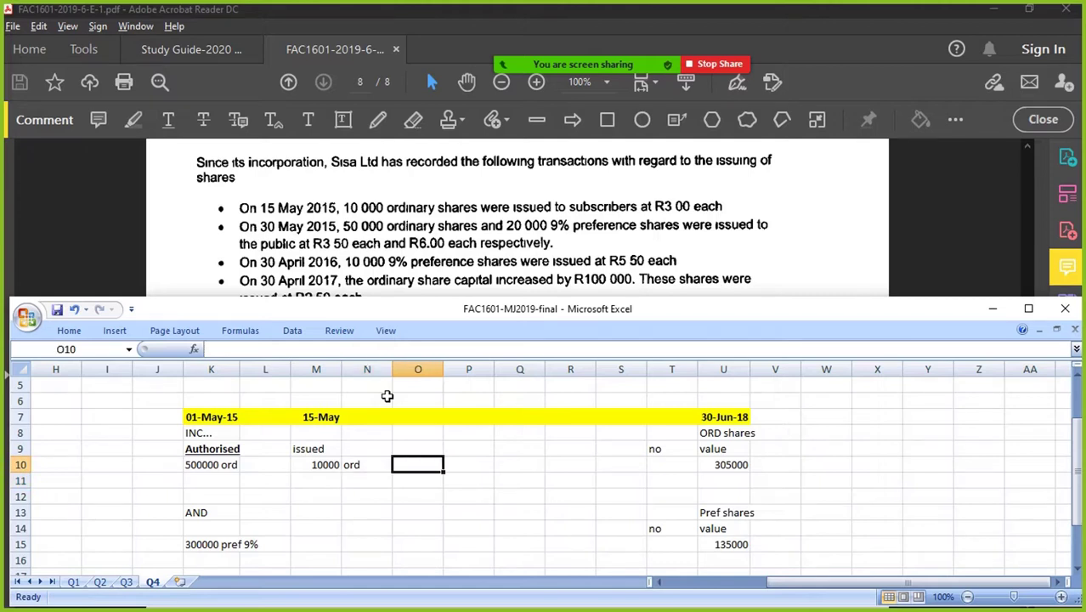
{"action": "key", "text": "Up"}
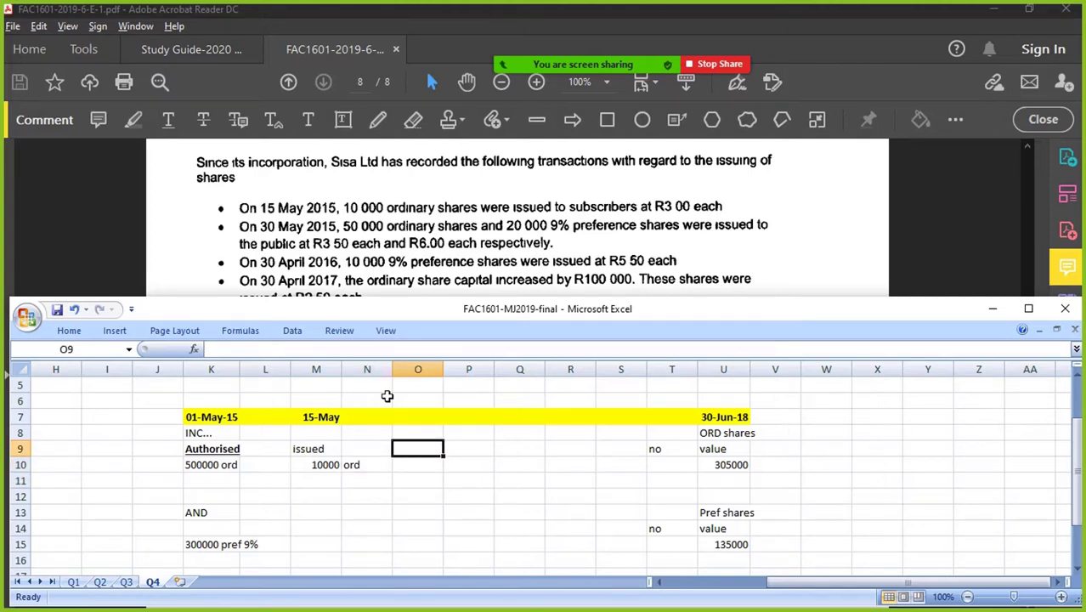
{"action": "type", "text": "At"}
{"action": "key", "text": "Return"}
{"action": "type", "text": "="}
{"action": "key", "text": "BackSpace"}
{"action": "type", "text": "="}
{"action": "key", "text": "Left"}
{"action": "key", "text": "Left"}
{"action": "type", "text": "*"}
{"action": "key", "text": "Return"}
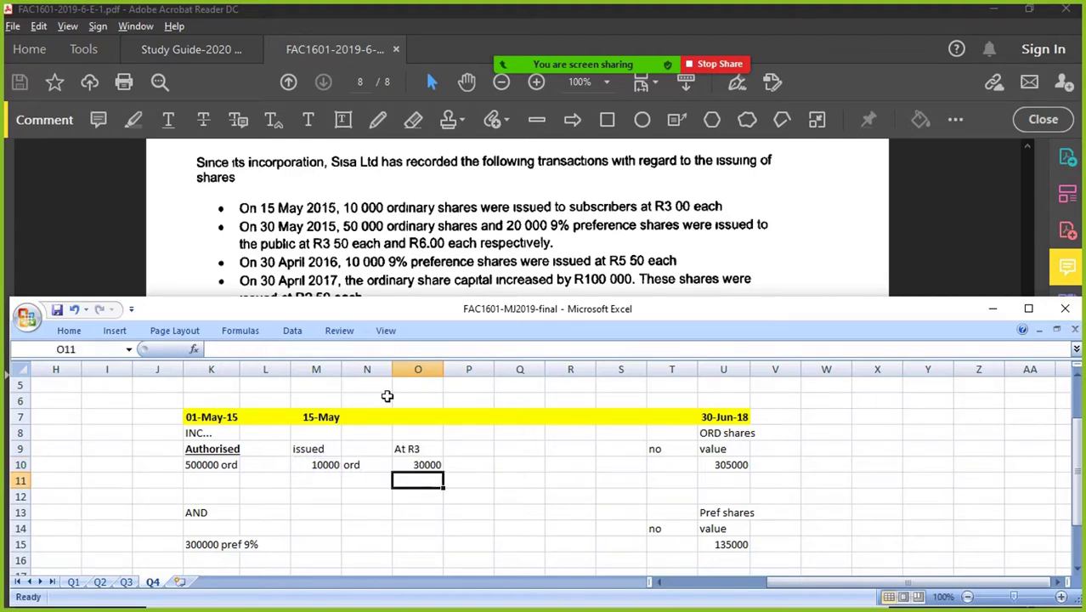
Step: Enter the heading "VALUE" in O8 above the R3 issue price
{"action": "key", "text": "Up"}
{"action": "key", "text": "Up"}
{"action": "key", "text": "shift+Down"}
{"action": "key", "text": "Up"}
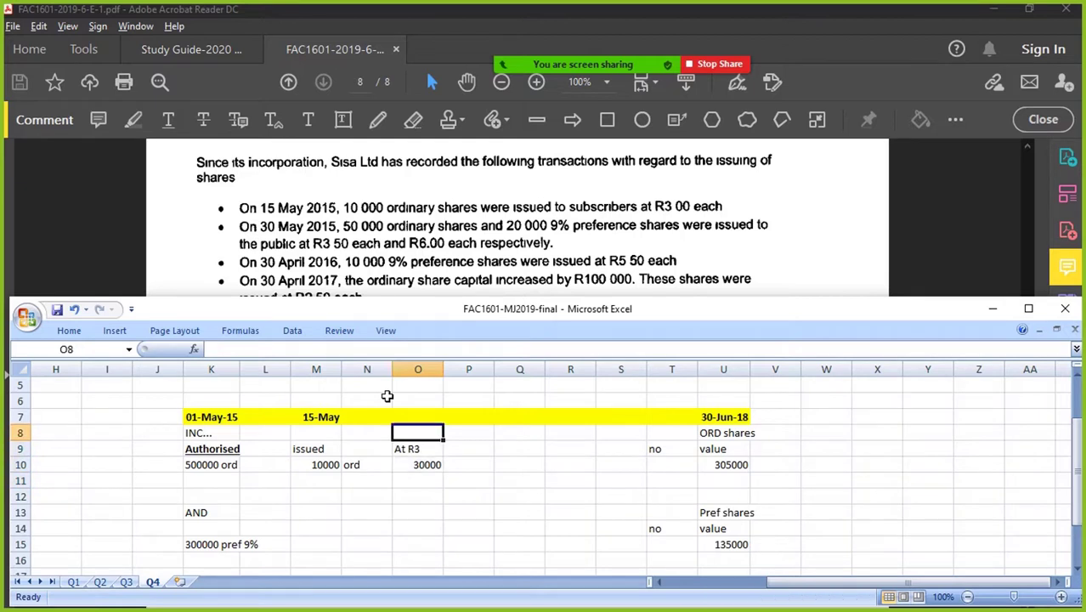
{"action": "type", "text": "VALUE"}
{"action": "key", "text": "Return"}
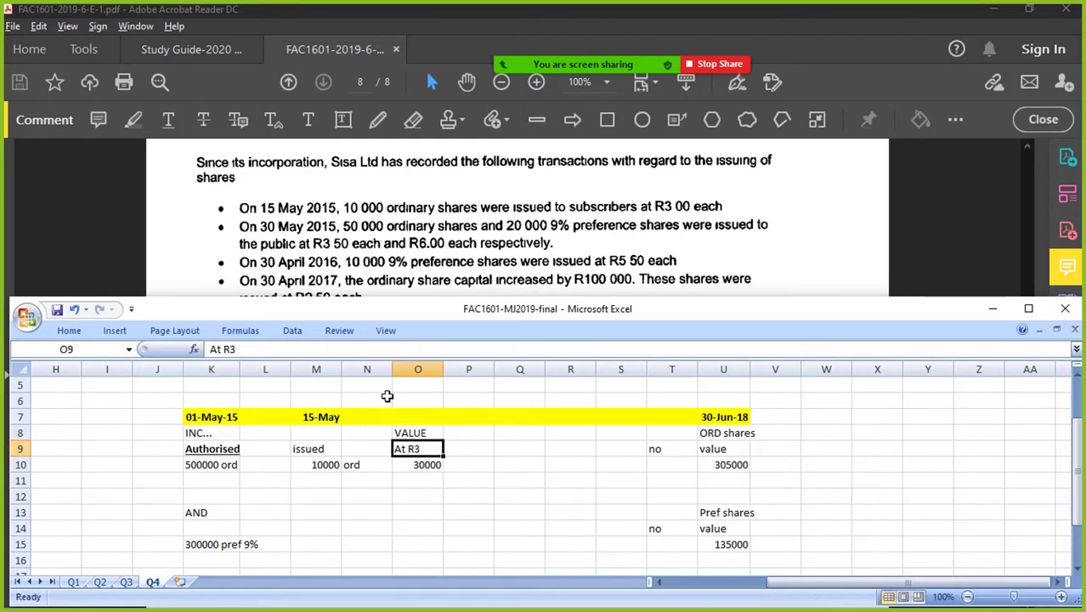
Step: Insert three blank columns at Q:S to make more room in the timeline before the year-end date
{"action": "left_click_drag", "start_coordinate": [538, 392], "coordinate": [608, 568]}
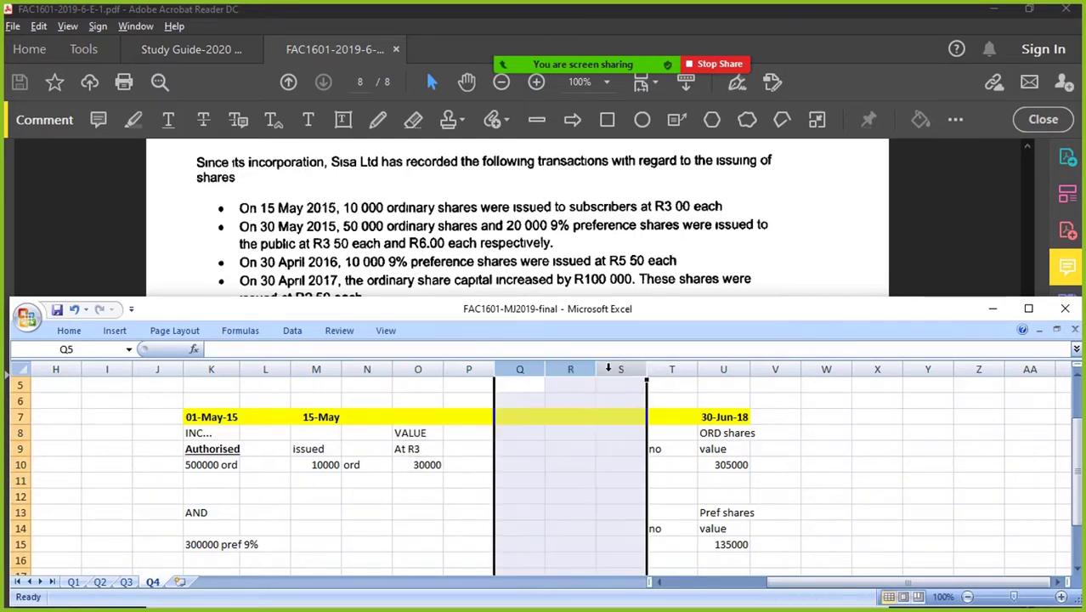
{"action": "right_click", "coordinate": [608, 567]}
{"action": "left_click", "coordinate": [682, 451]}
{"action": "left_click", "coordinate": [584, 453]}
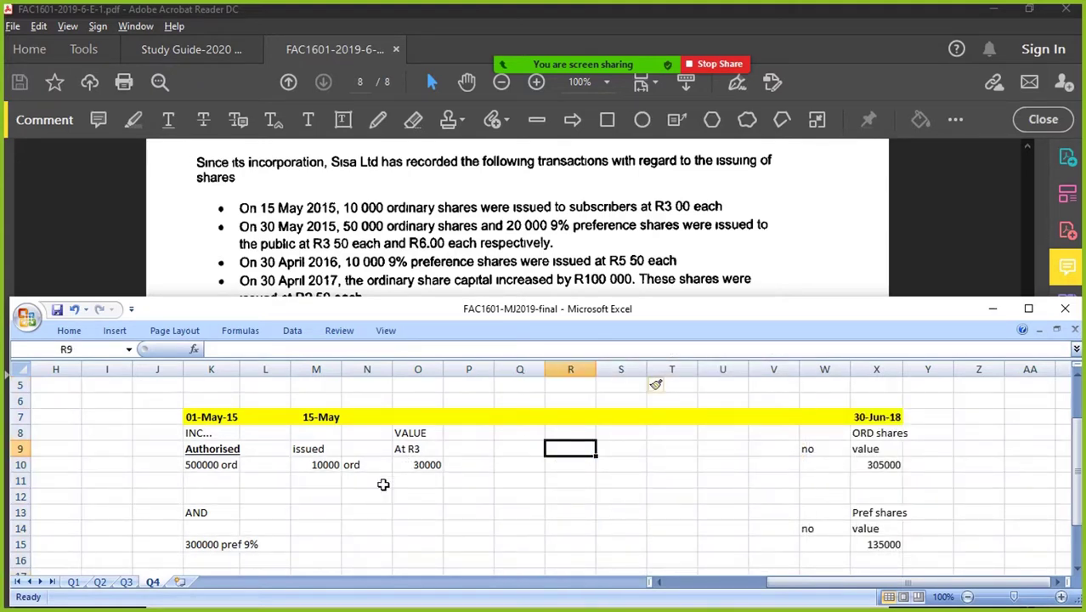
Step: Add the date 30 May to the timeline in Q7
{"action": "left_click", "coordinate": [329, 418]}
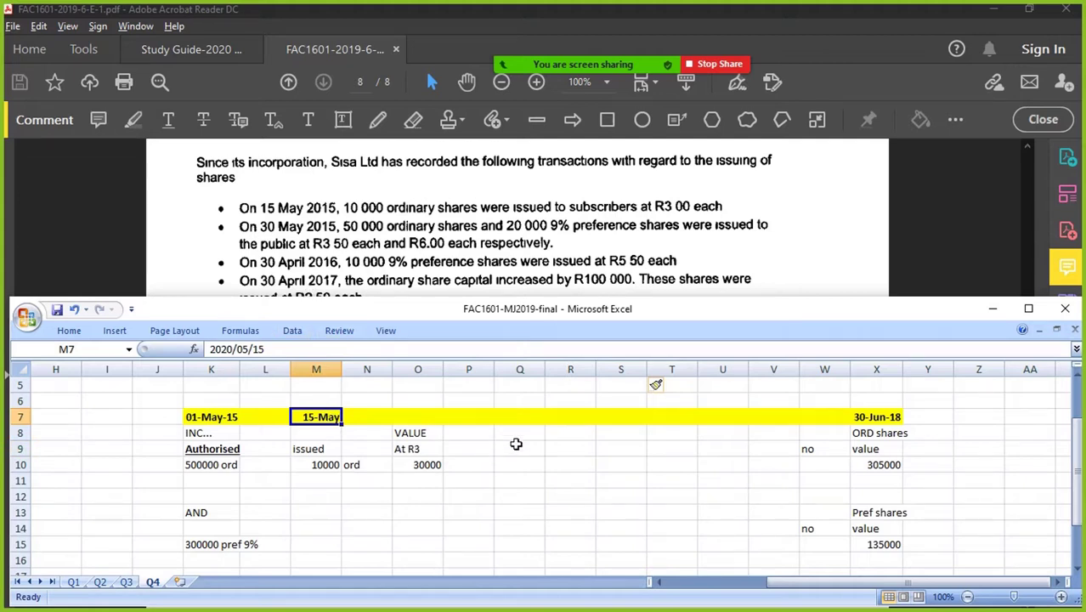
{"action": "left_click", "coordinate": [521, 415]}
{"action": "type", "text": "30 may"}
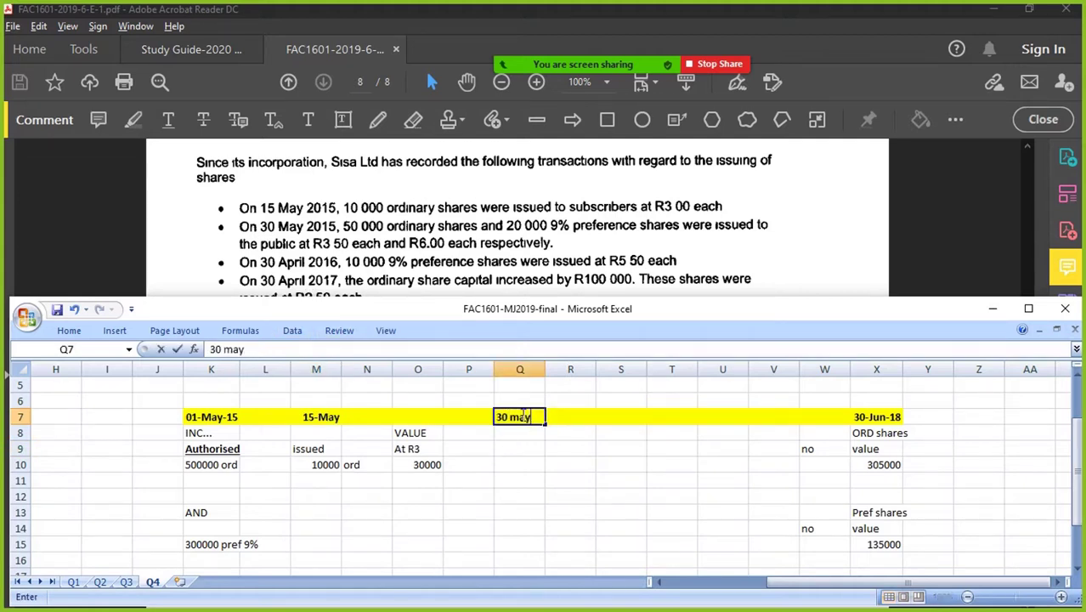
{"action": "key", "text": "Return"}
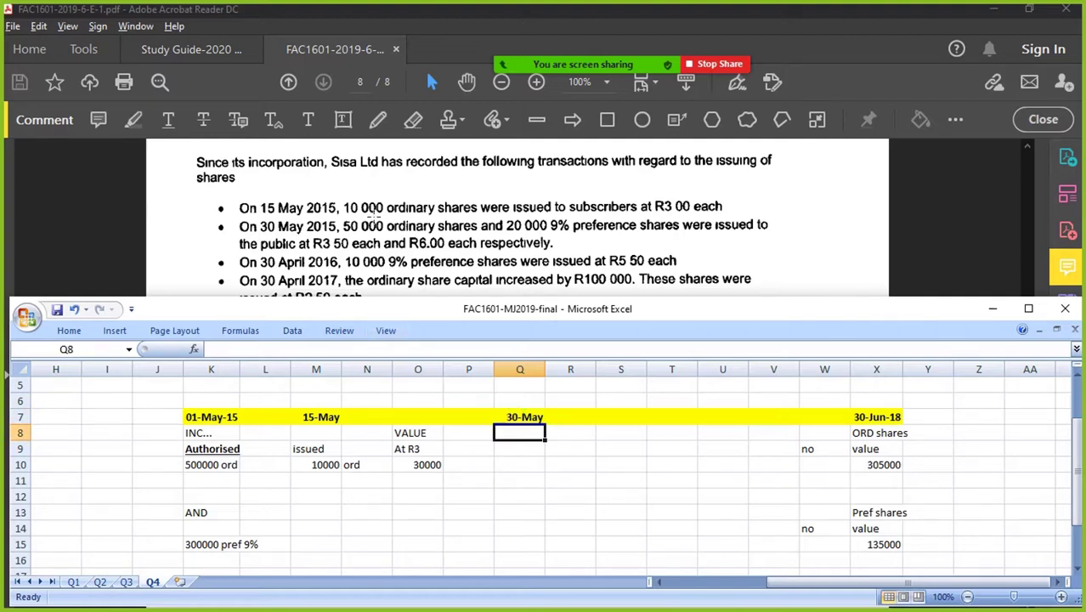
Step: Copy the 15 May issue entries in M9:N10 to Q9:R10 and change the number of ordinary shares in Q10 to 50000
{"action": "left_click_drag", "start_coordinate": [323, 448], "coordinate": [355, 464]}
{"action": "key", "text": "ctrl+c"}
{"action": "left_click", "coordinate": [520, 449]}
{"action": "key", "text": "ctrl+v"}
{"action": "double_click", "coordinate": [528, 464]}
{"action": "left_click_drag", "start_coordinate": [521, 464], "coordinate": [515, 464]}
{"action": "type", "text": "5"}
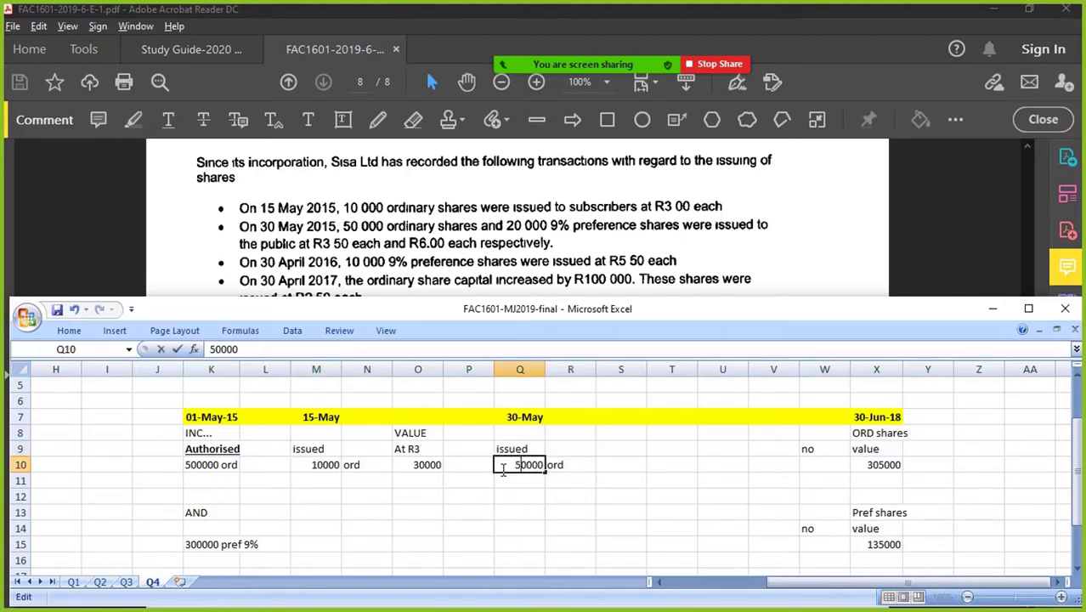
{"action": "left_click", "coordinate": [542, 480]}
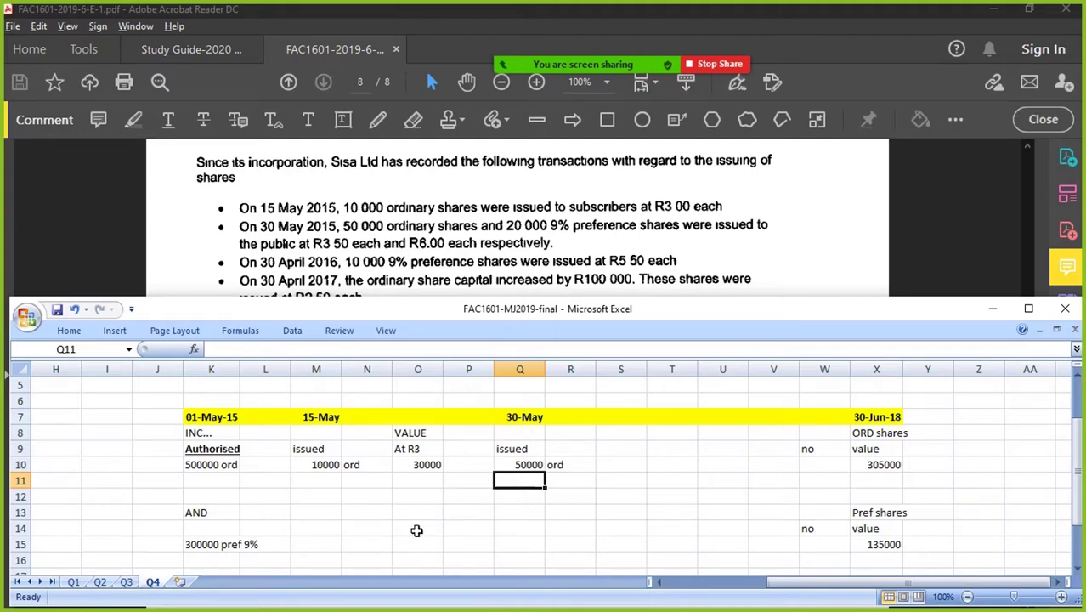
Step: Record the 30 May preference share issue by entering 20000 in Q13 and the label "pref" in R13
{"action": "left_click", "coordinate": [566, 467]}
{"action": "left_click", "coordinate": [564, 513]}
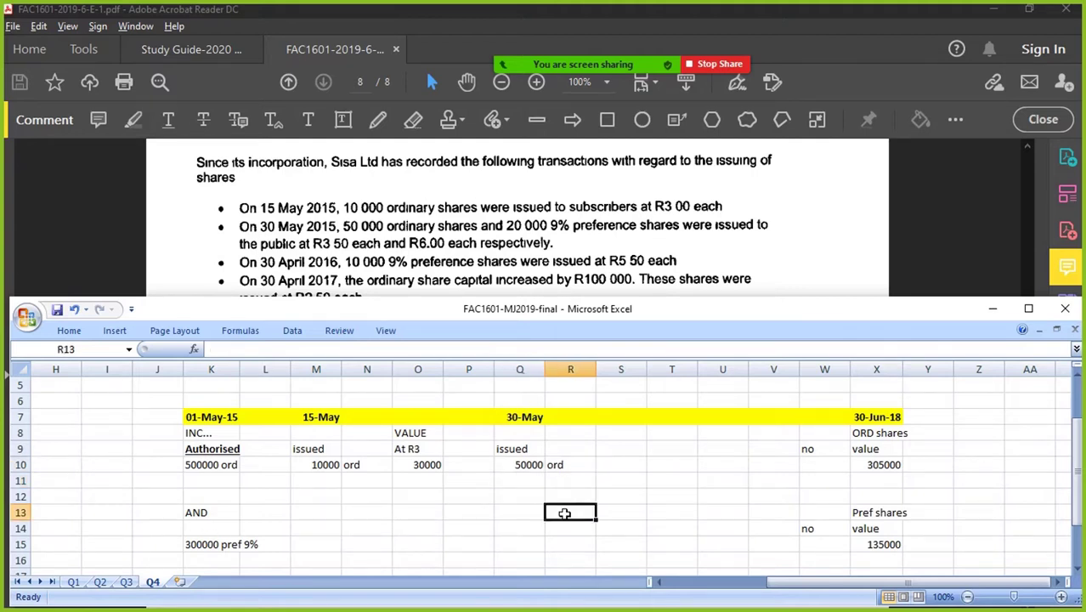
{"action": "type", "text": "pref"}
{"action": "key", "text": "Return"}
{"action": "key", "text": "Up"}
{"action": "key", "text": "Left"}
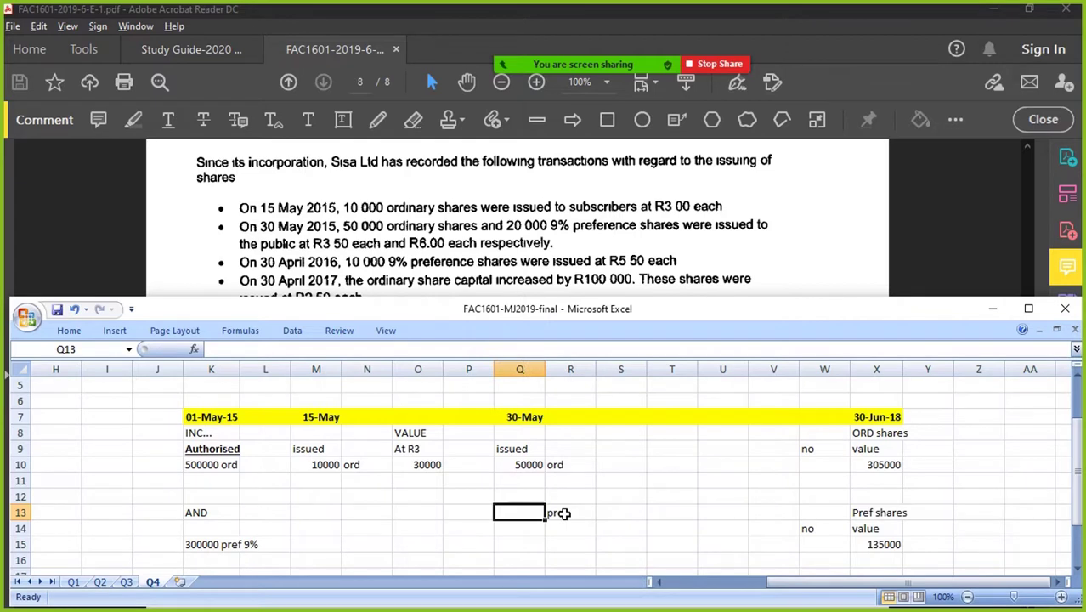
{"action": "type", "text": "20000"}
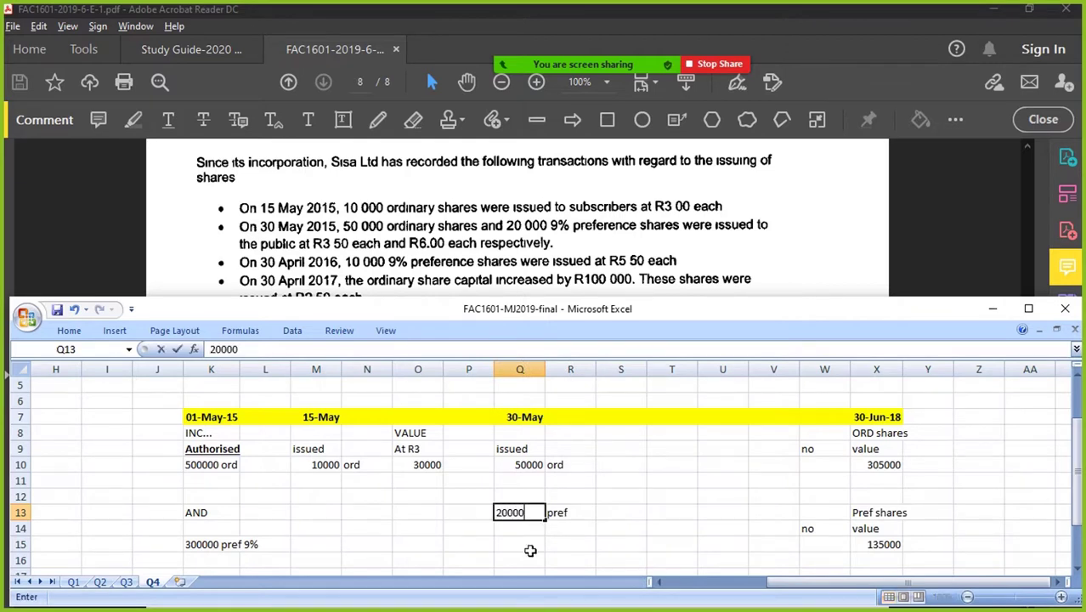
{"action": "key", "text": "Return"}
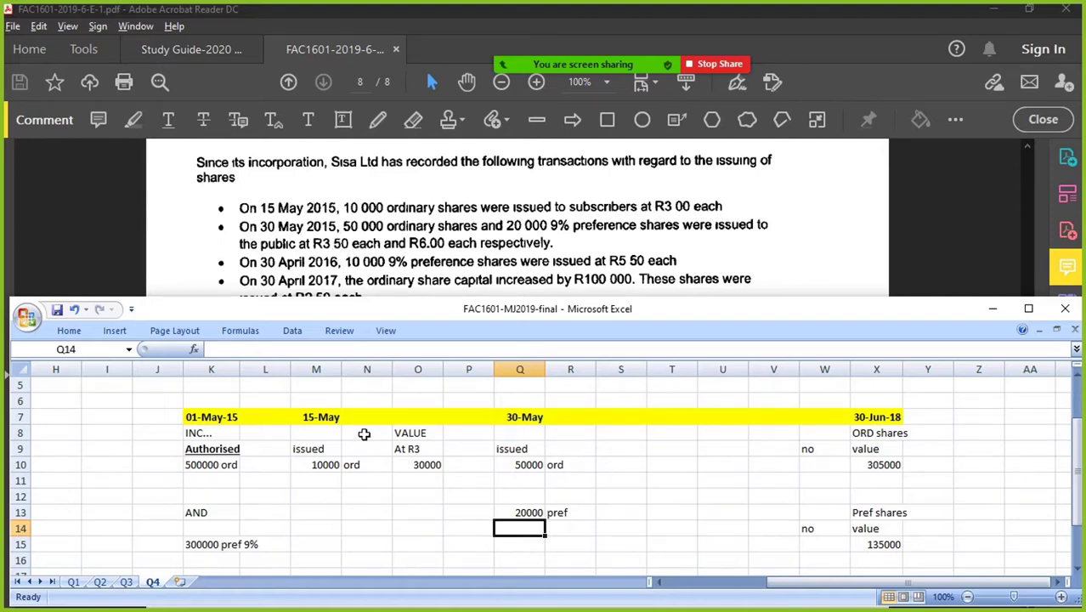
Step: Copy the value block O8:O10 to S8:S10 and change the issue price label in S9 to "At R3,5"
{"action": "left_click", "coordinate": [412, 434]}
{"action": "left_click_drag", "start_coordinate": [411, 434], "coordinate": [417, 465]}
{"action": "key", "text": "ctrl+c"}
{"action": "left_click", "coordinate": [616, 433]}
{"action": "key", "text": "ctrl+v"}
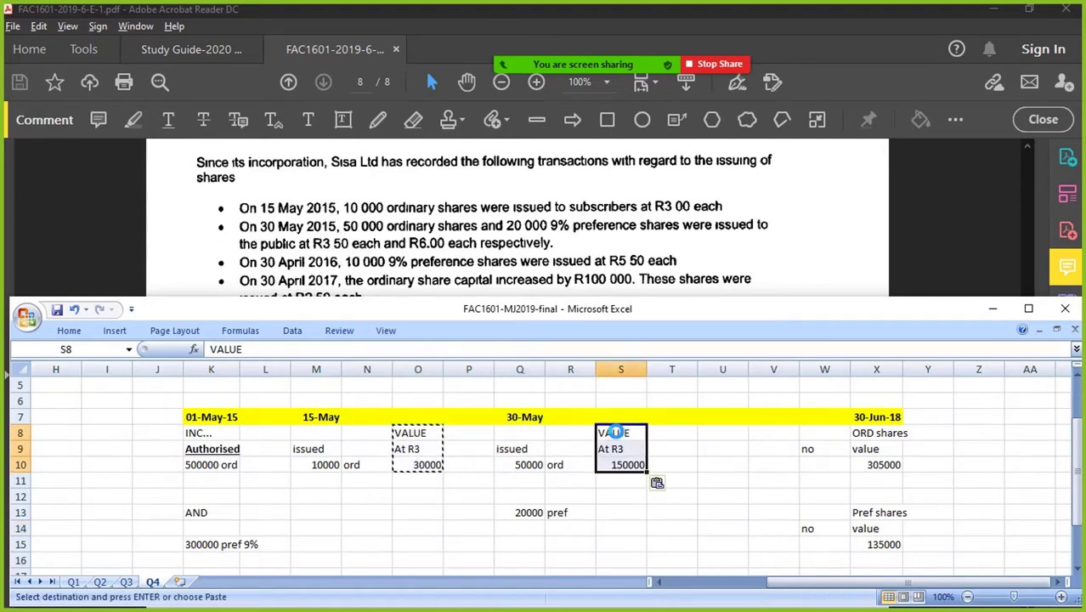
{"action": "double_click", "coordinate": [623, 448]}
{"action": "type", "text": ","}
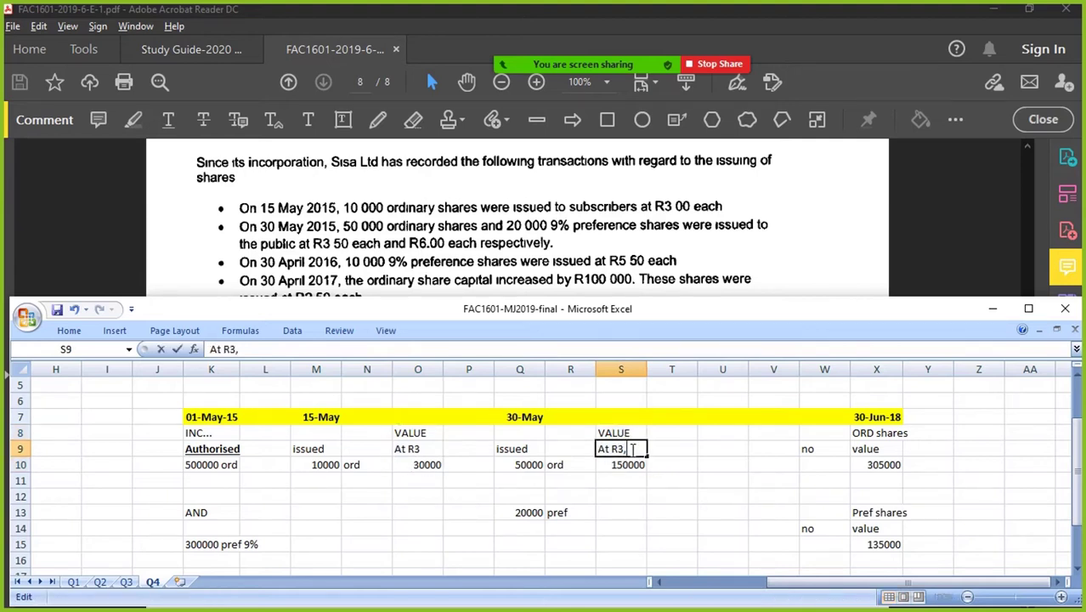
{"action": "type", "text": "5"}
{"action": "key", "text": "Return"}
Step: Calculate the value of the 30 May ordinary shares in S10 as Q10*3,5
{"action": "type", "text": "="}
{"action": "key", "text": "Left"}
{"action": "key", "text": "Left"}
{"action": "type", "text": "*3,5"}
{"action": "key", "text": "Return"}
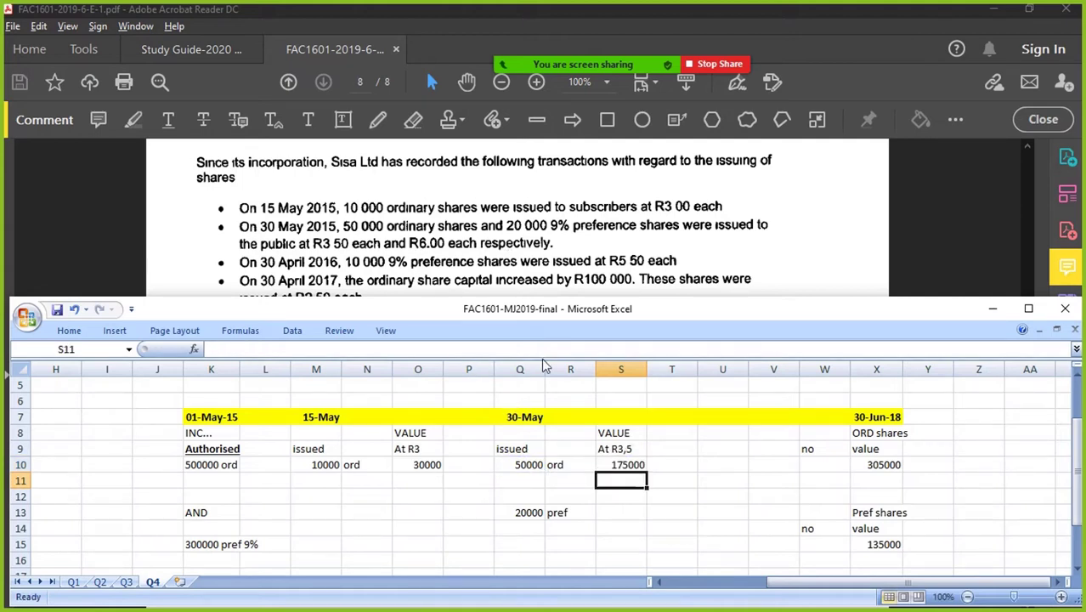
Step: Calculate the preference share value in S13 as =Q13*6 and label it "AT R6" in S12
{"action": "left_click", "coordinate": [623, 512]}
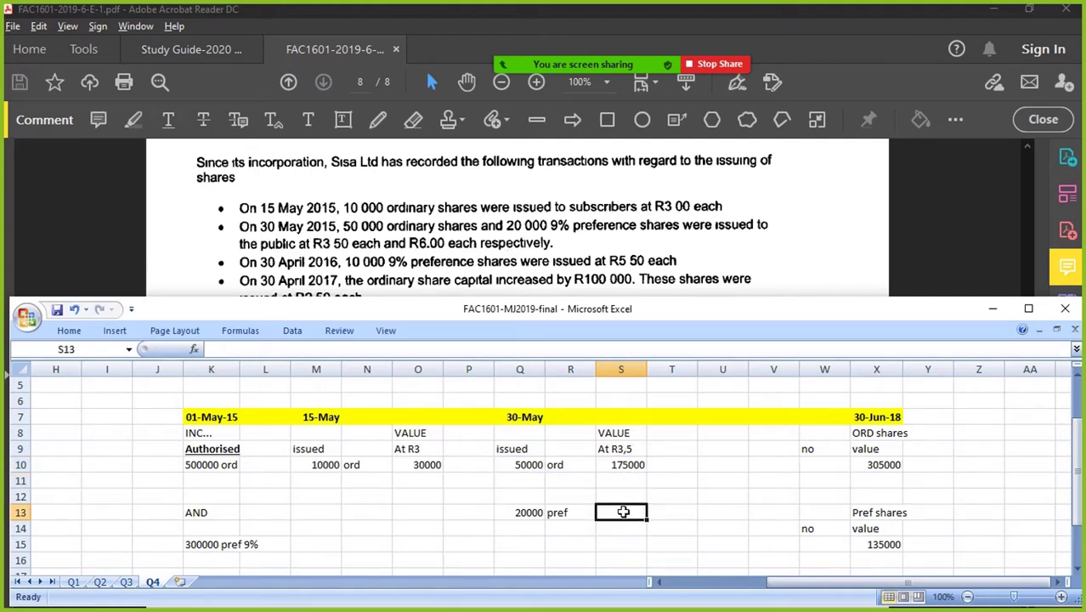
{"action": "type", "text": "=Q13*"}
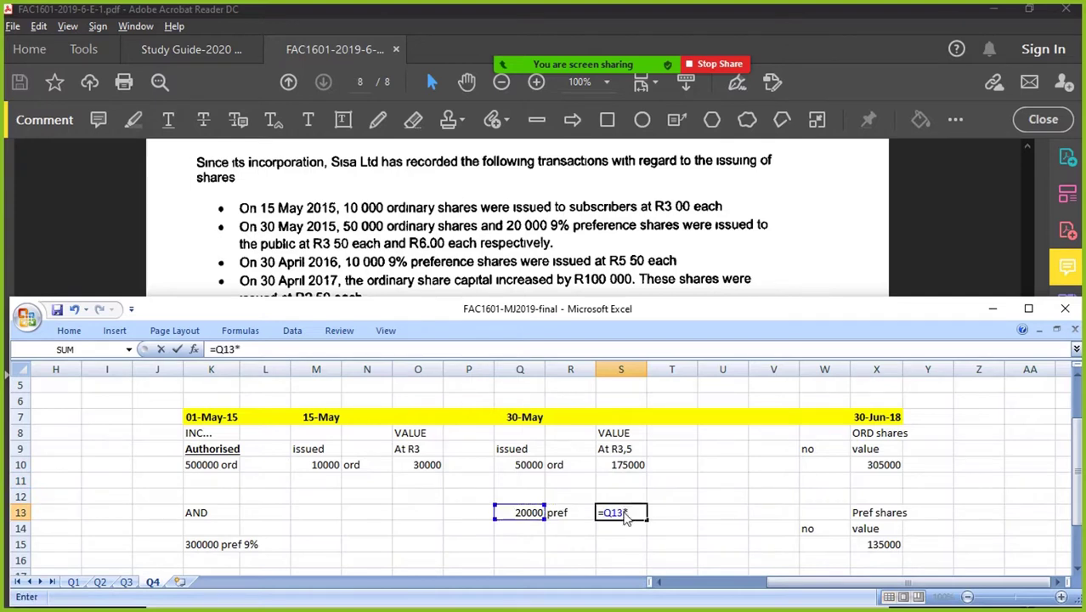
{"action": "type", "text": "6"}
{"action": "key", "text": "Return"}
{"action": "key", "text": "Up"}
{"action": "key", "text": "Up"}
{"action": "type", "text": "AT"}
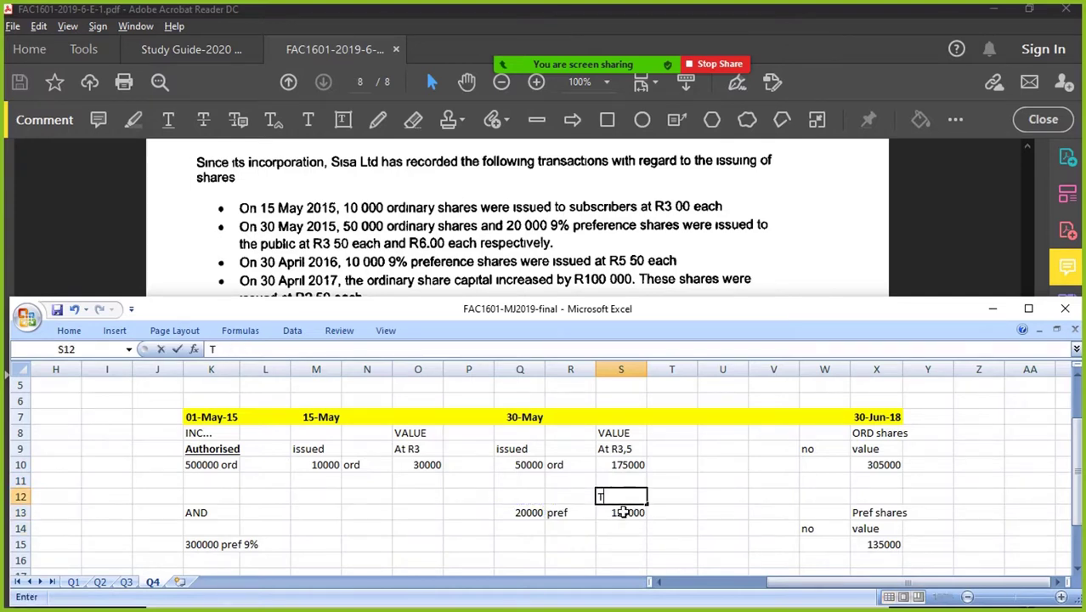
{"action": "type", "text": " R6"}
{"action": "left_click", "coordinate": [623, 512]}
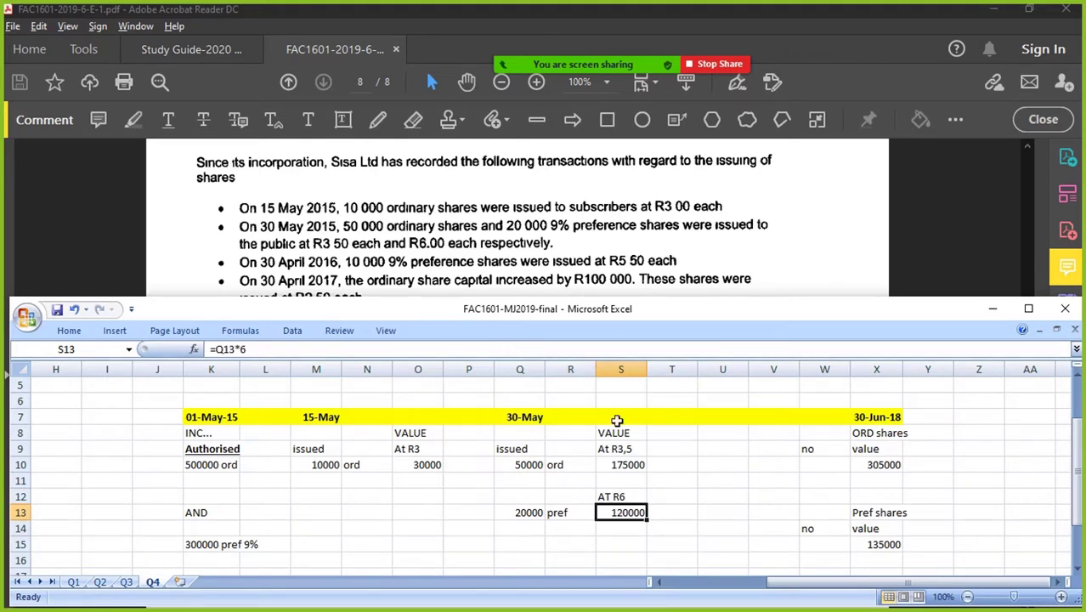
Step: Insert six blank columns from column T onward, three at a time, to lengthen the timeline before the year-end date
{"action": "left_click_drag", "start_coordinate": [685, 369], "coordinate": [723, 369]}
{"action": "right_click", "coordinate": [741, 370]}
{"action": "left_click", "coordinate": [834, 462]}
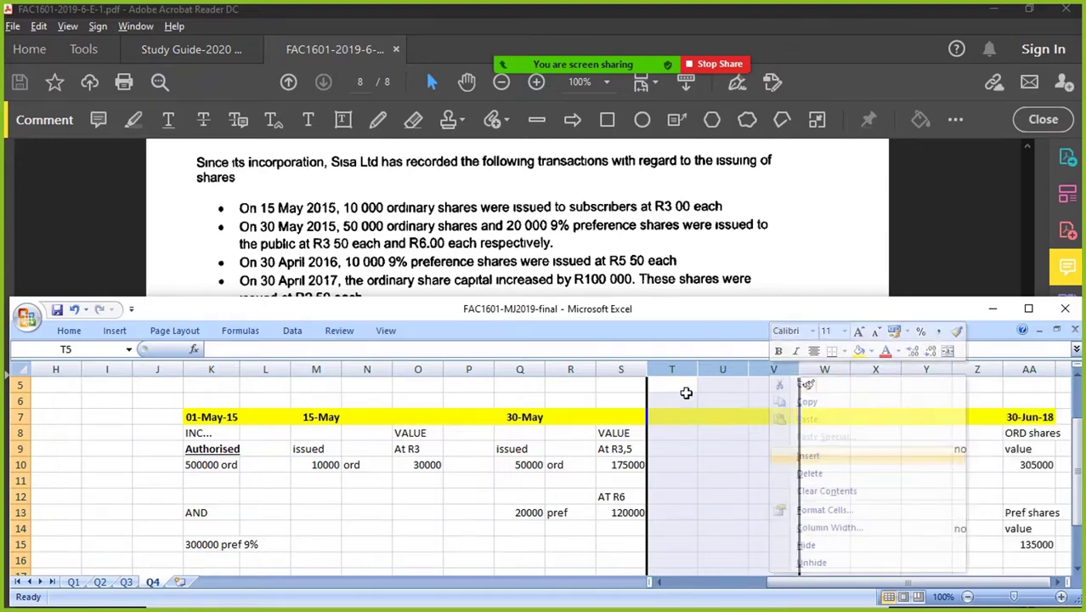
{"action": "right_click", "coordinate": [685, 369]}
{"action": "left_click", "coordinate": [778, 451]}
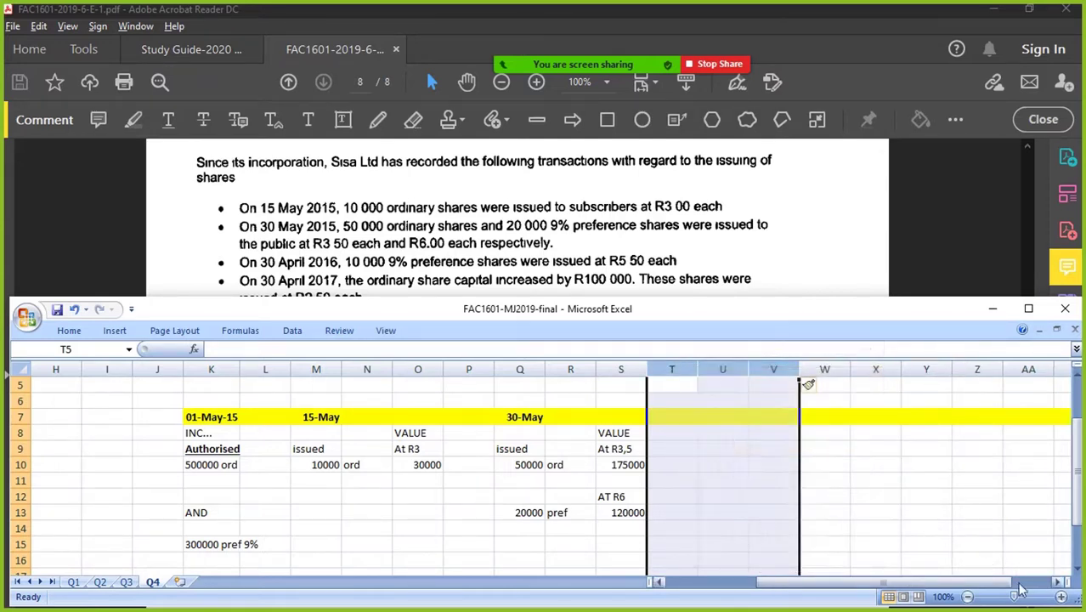
Step: Add the date 30 April to the timeline in U7
{"action": "scroll", "coordinate": [740, 485], "scroll_direction": "right", "scroll_amount": 3}
{"action": "left_click", "coordinate": [589, 417]}
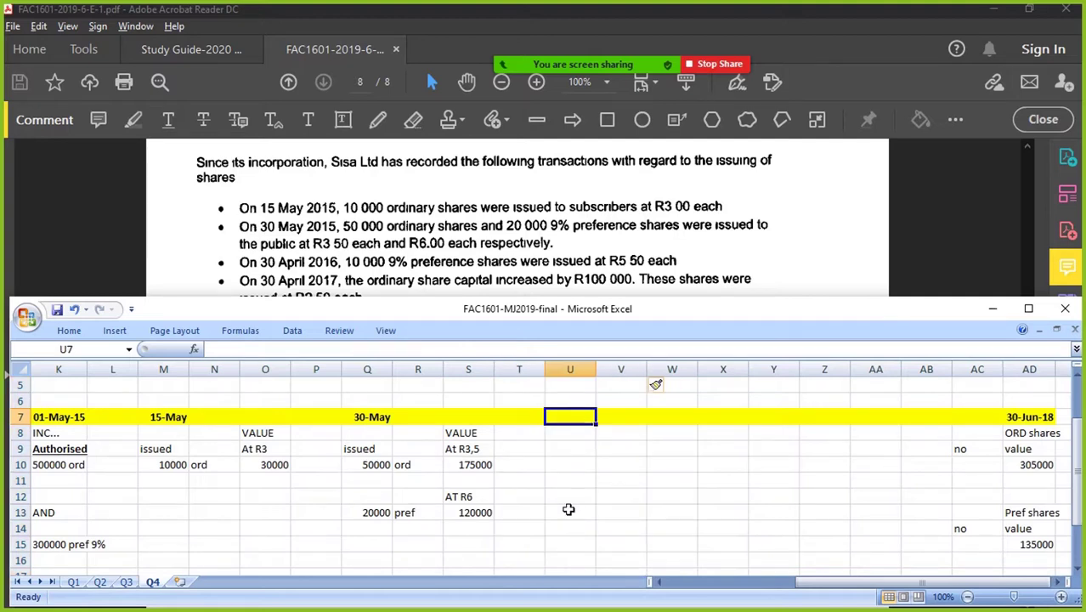
{"action": "type", "text": "30 April"}
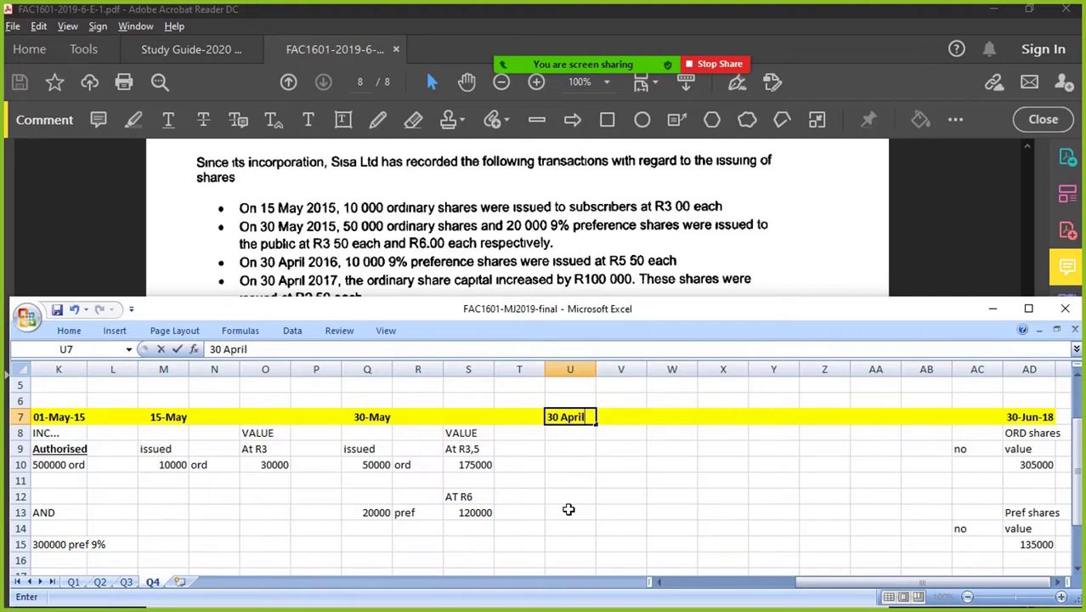
Step: Enter the year 2015 above the 15 May date in M6 and above the 30 May date in Q6
{"action": "left_click", "coordinate": [162, 399]}
{"action": "type", "text": "2015"}
{"action": "key", "text": "Return"}
{"action": "key", "text": "Up"}
{"action": "key", "text": "Right"}
{"action": "key", "text": "Right"}
{"action": "key", "text": "Right"}
{"action": "key", "text": "Right"}
{"action": "type", "text": "2015"}
{"action": "key", "text": "Return"}
Step: Enter the year 2016 in U6 above the 30 April date
{"action": "key", "text": "Up"}
{"action": "key", "text": "Right"}
{"action": "key", "text": "Right"}
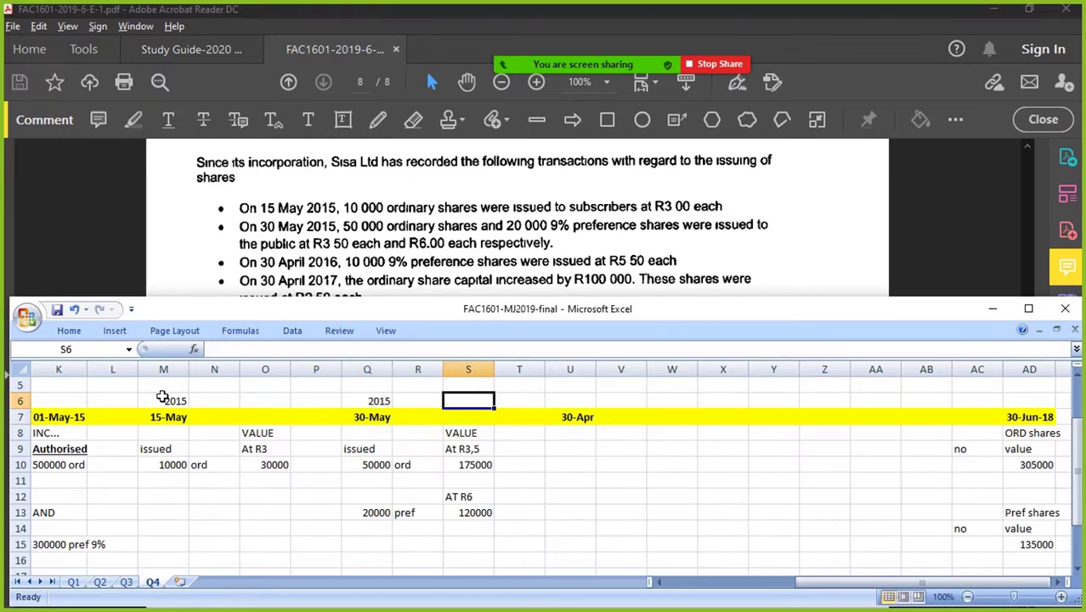
{"action": "key", "text": "Right"}
{"action": "key", "text": "Right"}
{"action": "type", "text": "2016"}
{"action": "key", "text": "Return"}
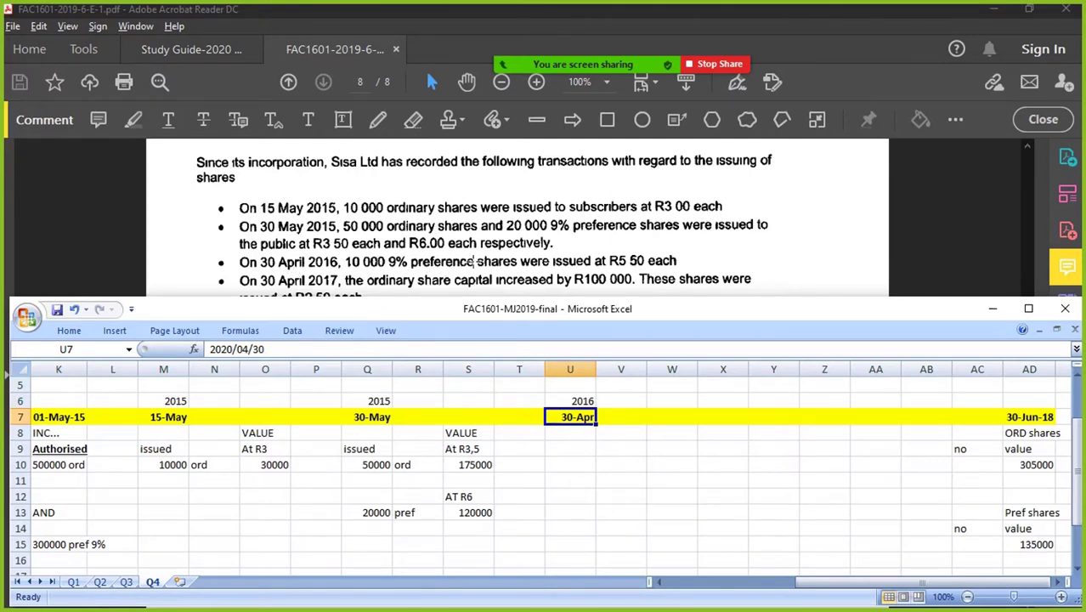
Step: Copy the preference share entries in Q12:S13 to U12:W13 and change the number of shares in U13 to 10000
{"action": "left_click_drag", "start_coordinate": [375, 497], "coordinate": [467, 515]}
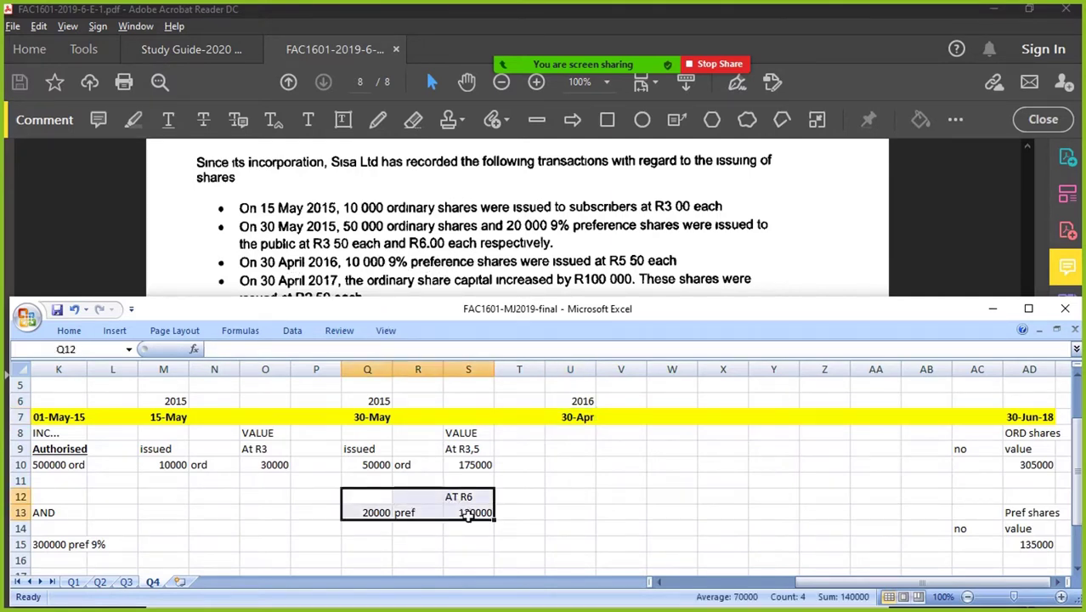
{"action": "key", "text": "ctrl+c"}
{"action": "left_click", "coordinate": [583, 501]}
{"action": "key", "text": "ctrl+v"}
{"action": "left_click", "coordinate": [593, 513]}
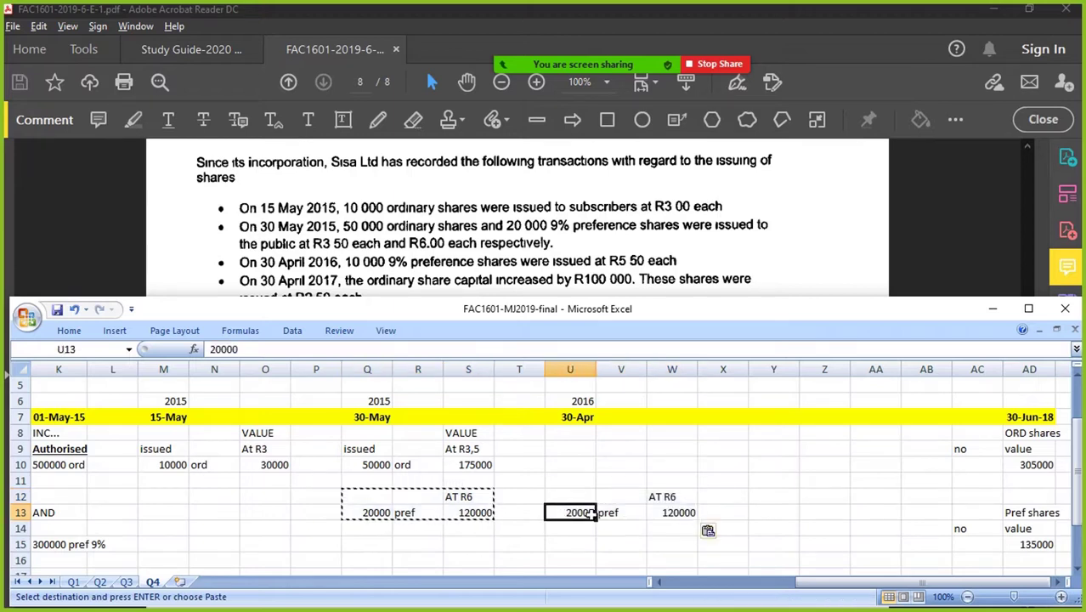
{"action": "double_click", "coordinate": [569, 512]}
{"action": "left_click_drag", "start_coordinate": [575, 512], "coordinate": [566, 511]}
{"action": "type", "text": "1"}
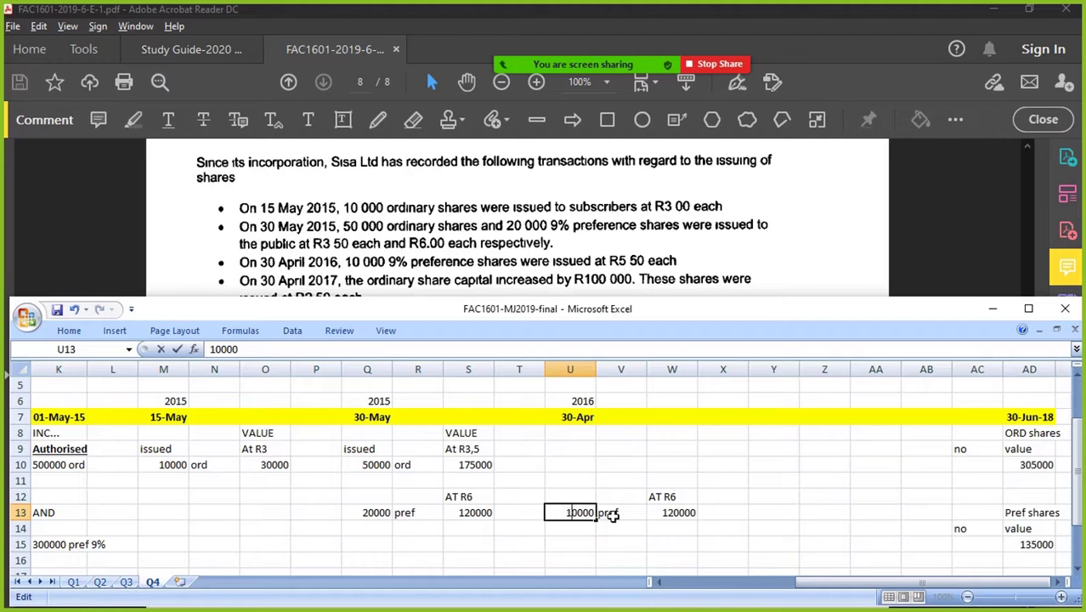
Step: Change the issue price label in W12 to "AT R5,5" and calculate the value in W13 as =U13*5,5
{"action": "left_click", "coordinate": [661, 498]}
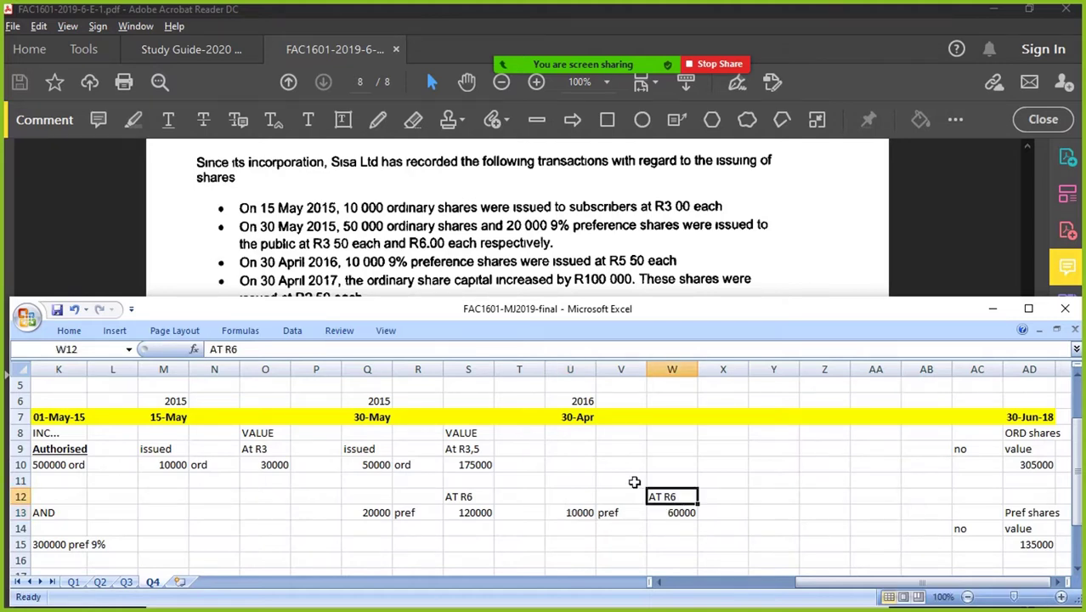
{"action": "left_click", "coordinate": [236, 349]}
{"action": "key", "text": "BackSpace"}
{"action": "type", "text": "5,5"}
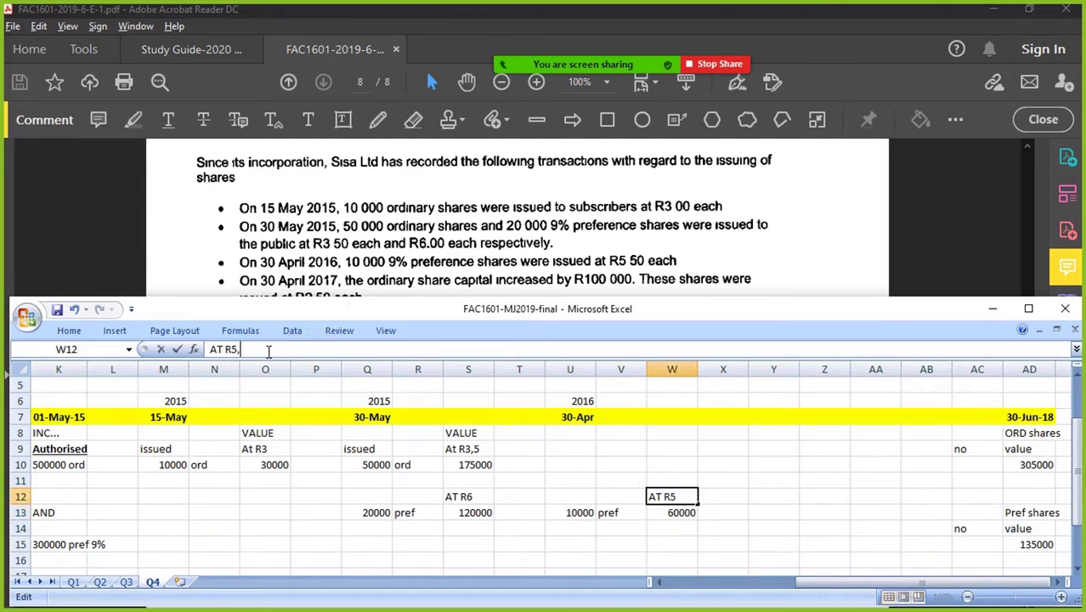
{"action": "key", "text": "Return"}
{"action": "type", "text": "=U13"}
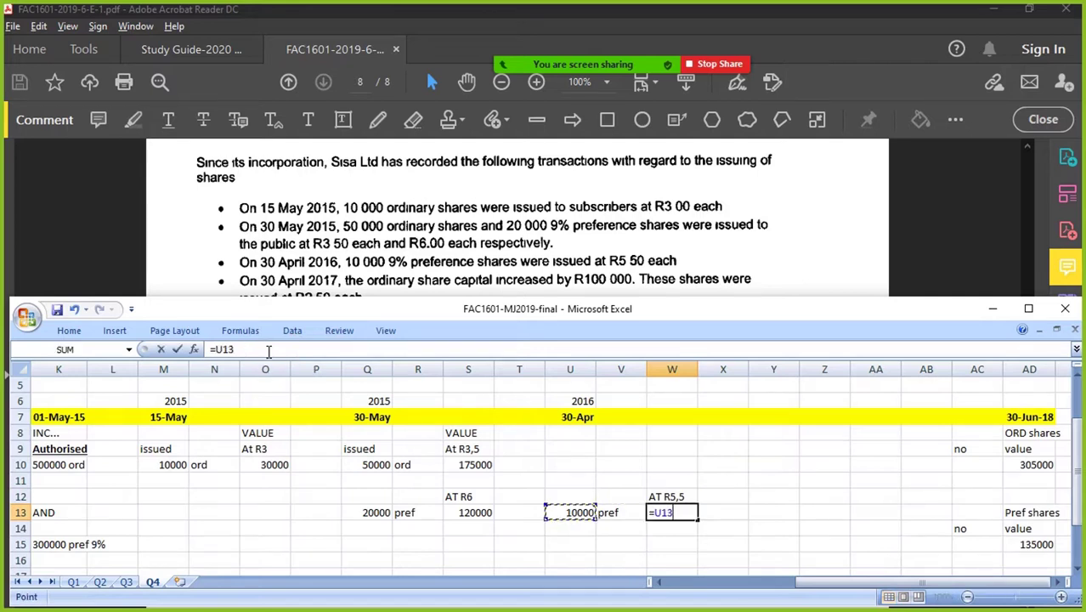
{"action": "type", "text": "*5,5"}
{"action": "key", "text": "Return"}
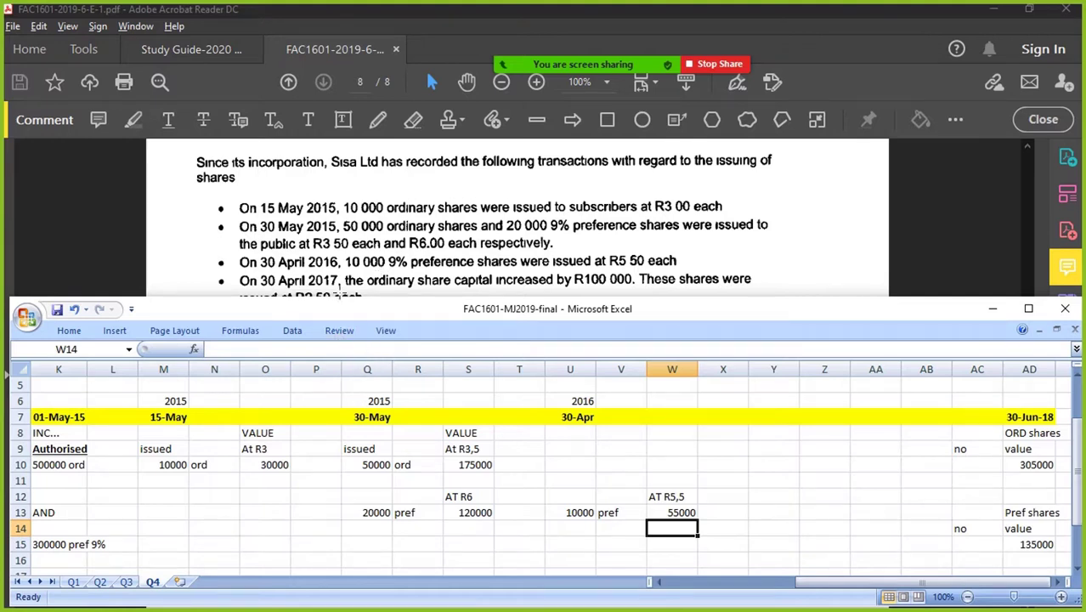
Step: Copy the year and 30 April date in U6:U7 to Y6:Y7 and change the year in Y6 to 2017
{"action": "left_click_drag", "start_coordinate": [571, 401], "coordinate": [583, 417]}
{"action": "key", "text": "ctrl+c"}
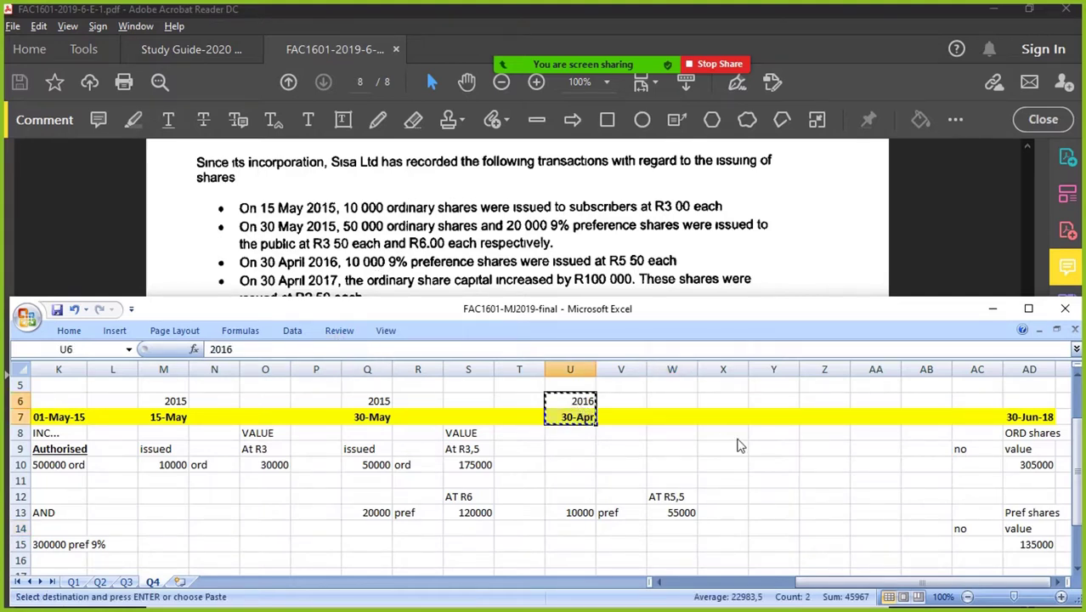
{"action": "left_click", "coordinate": [773, 401]}
{"action": "key", "text": "ctrl+v"}
{"action": "double_click", "coordinate": [791, 403]}
{"action": "key", "text": "BackSpace"}
{"action": "type", "text": "7"}
{"action": "key", "text": "Return"}
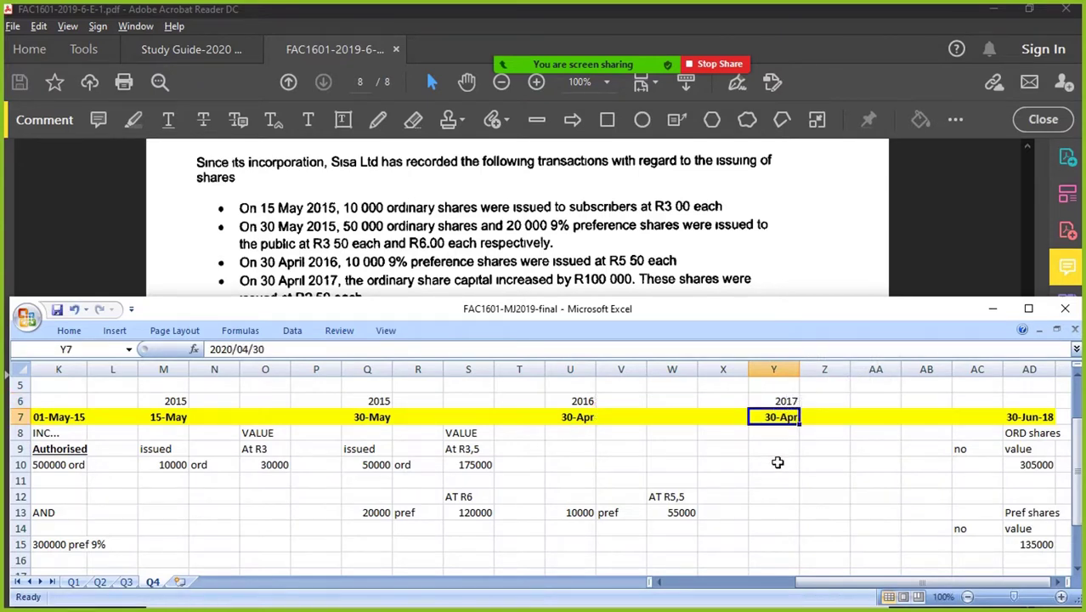
Step: Copy the 30 May ordinary share entries in Q8:S10 to Y8:AA10 under the 30 April 2017 date
{"action": "scroll", "coordinate": [510, 261], "scroll_direction": "down", "scroll_amount": 1}
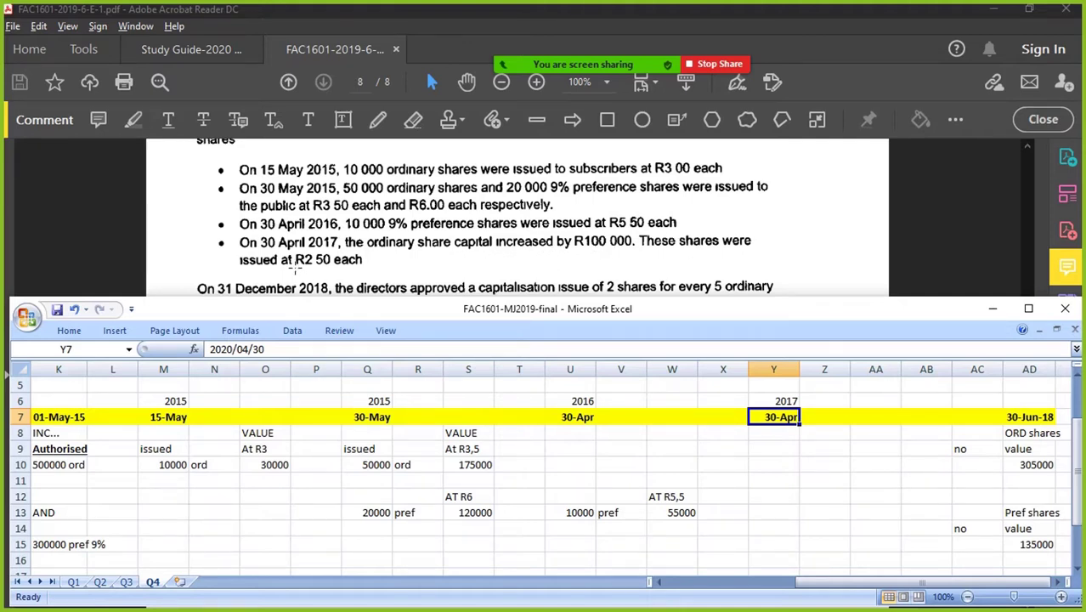
{"action": "left_click_drag", "start_coordinate": [383, 432], "coordinate": [459, 460]}
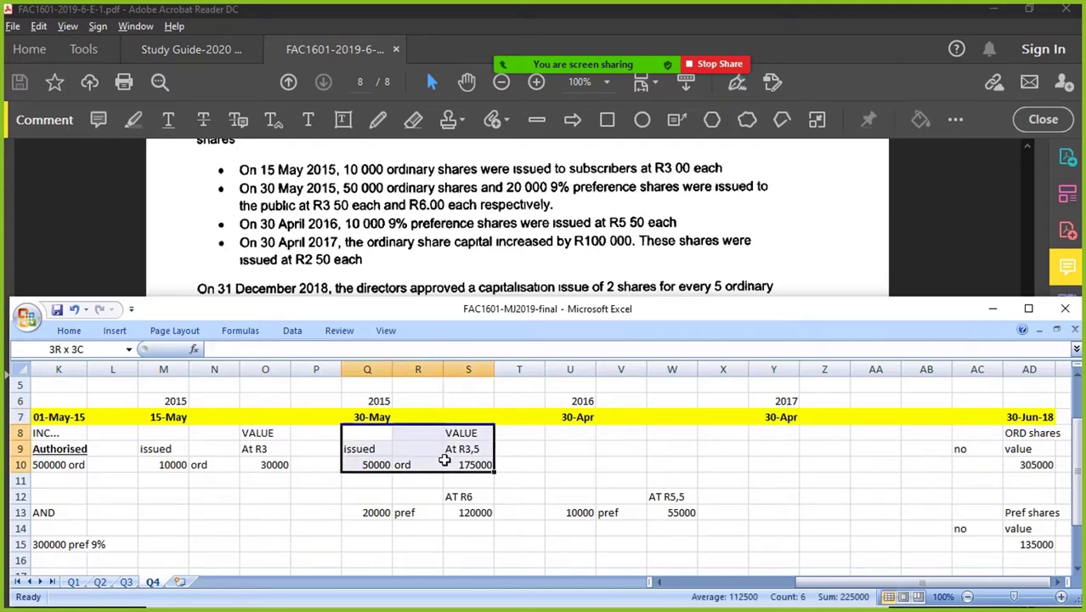
{"action": "key", "text": "ctrl+c"}
{"action": "left_click", "coordinate": [774, 434]}
{"action": "key", "text": "ctrl+v"}
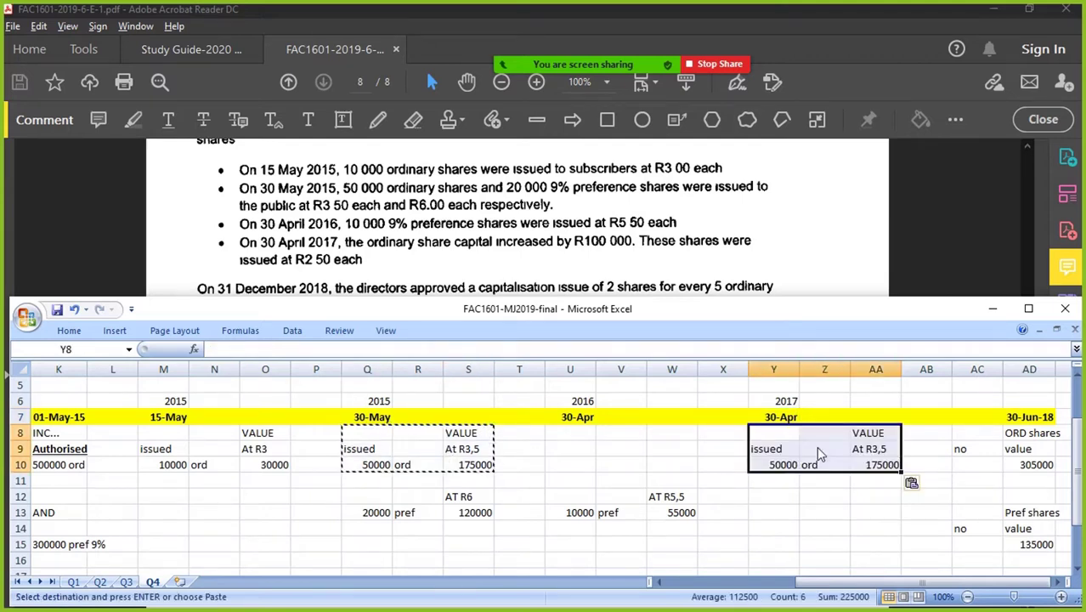
Step: Change the issue price label in AA9 to "At R2,5" and enter 100000 as the value in AA10
{"action": "left_click", "coordinate": [876, 450]}
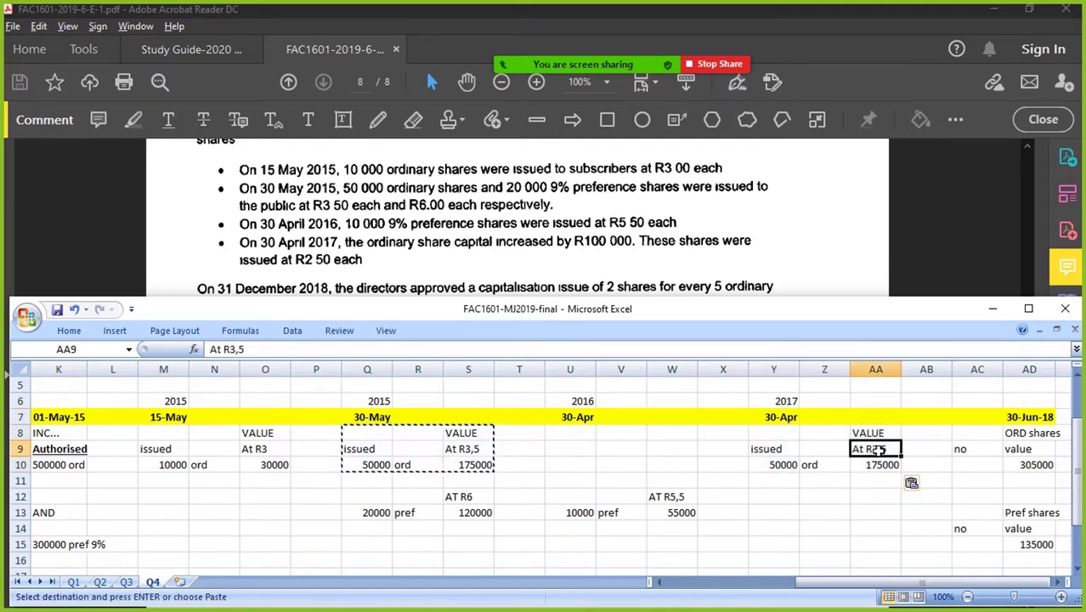
{"action": "double_click", "coordinate": [876, 450]}
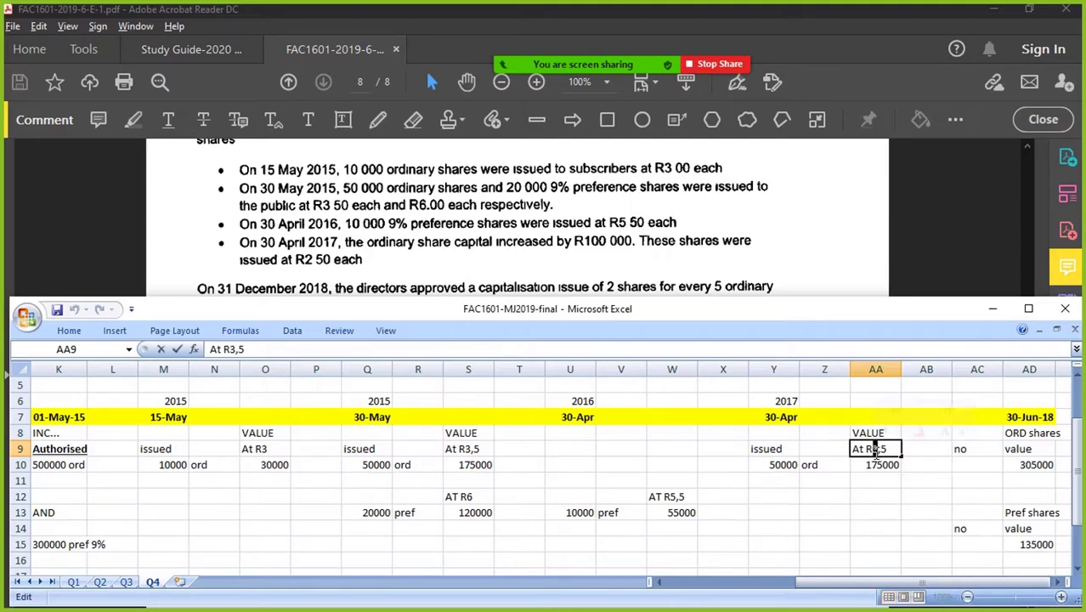
{"action": "key", "text": "BackSpace"}
{"action": "type", "text": "2"}
{"action": "key", "text": "Return"}
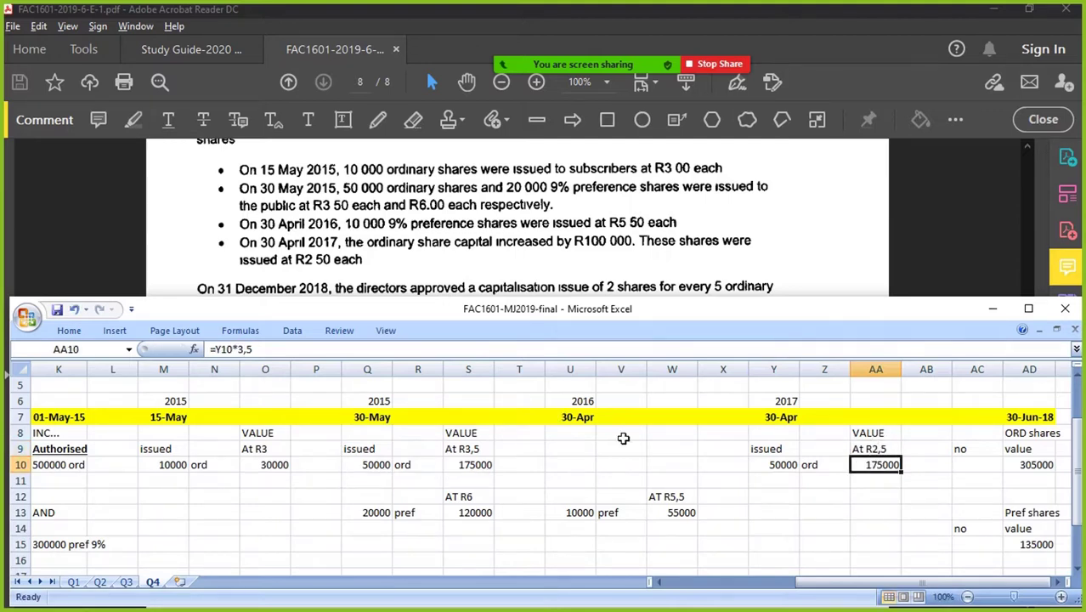
{"action": "type", "text": "100000"}
{"action": "key", "text": "Return"}
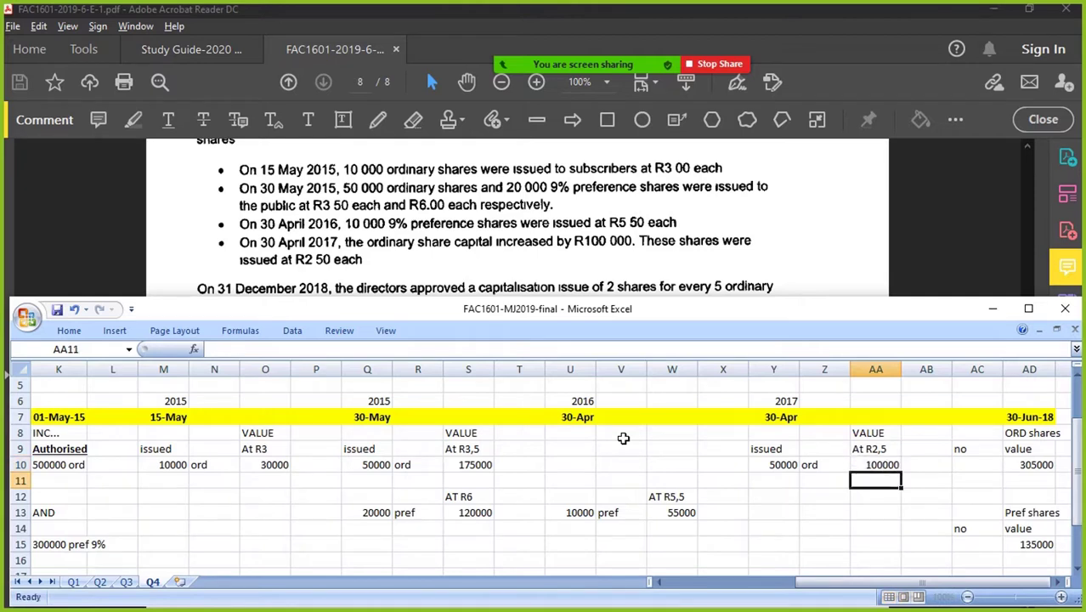
Step: Calculate the number of ordinary shares issued on 30 April 2017 in Y10 as =AA10/2,5
{"action": "left_click", "coordinate": [769, 462]}
{"action": "type", "text": "="}
{"action": "left_click", "coordinate": [881, 465]}
{"action": "type", "text": "/2,5"}
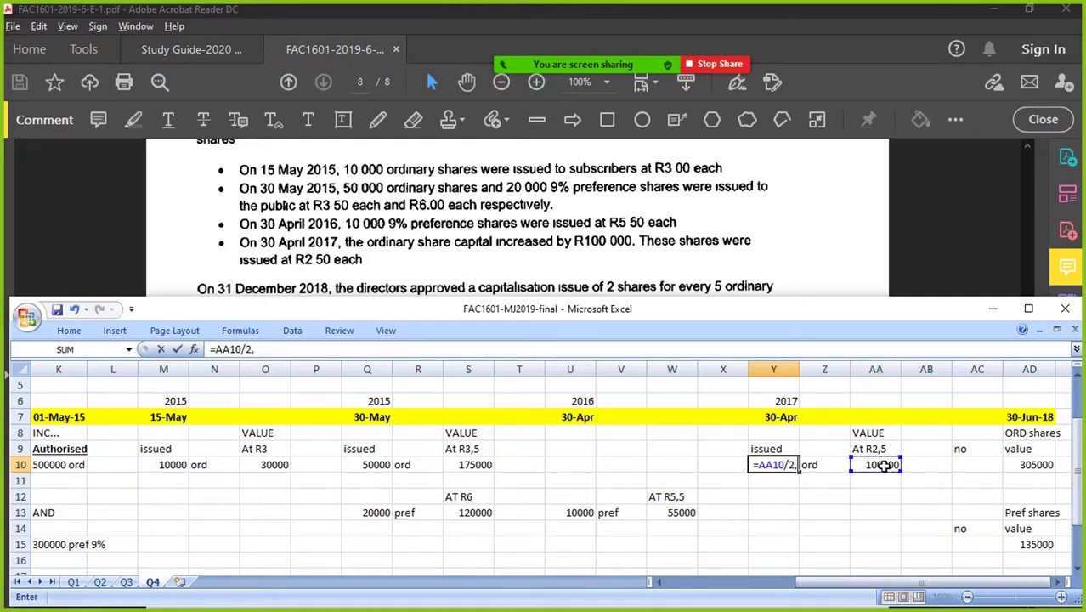
{"action": "key", "text": "Return"}
{"action": "left_click_drag", "start_coordinate": [786, 465], "coordinate": [821, 465]}
{"action": "left_click", "coordinate": [822, 496]}
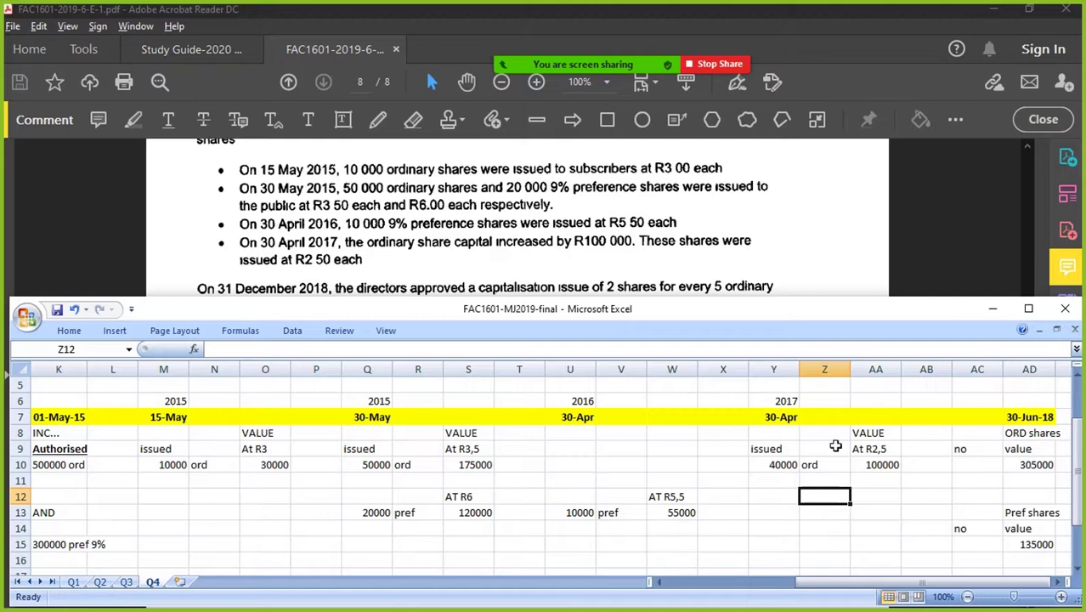
{"action": "left_click_drag", "start_coordinate": [871, 431], "coordinate": [875, 463]}
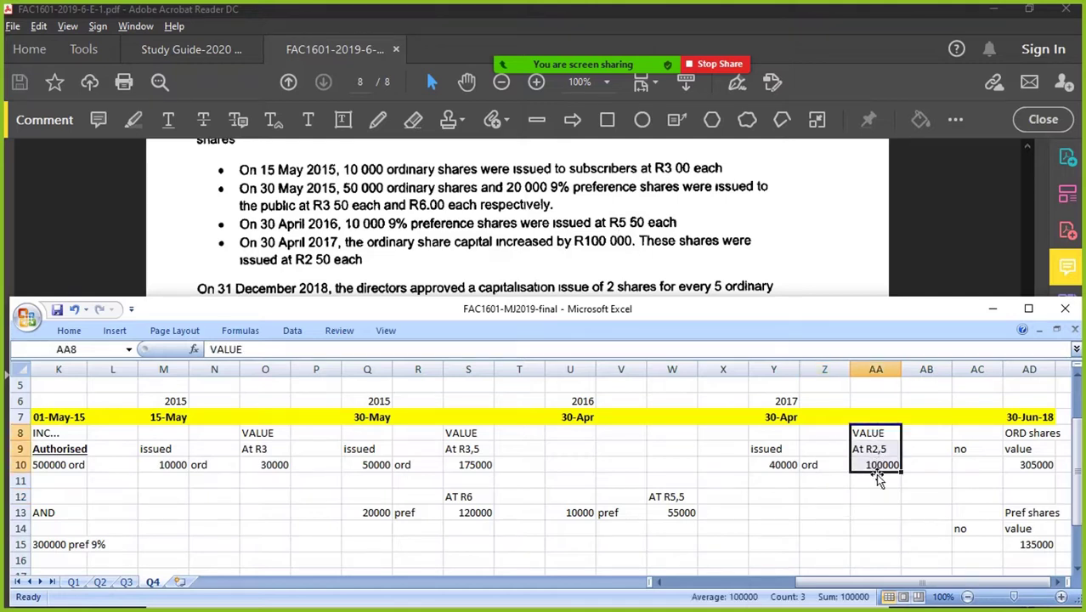
{"action": "left_click", "coordinate": [885, 448]}
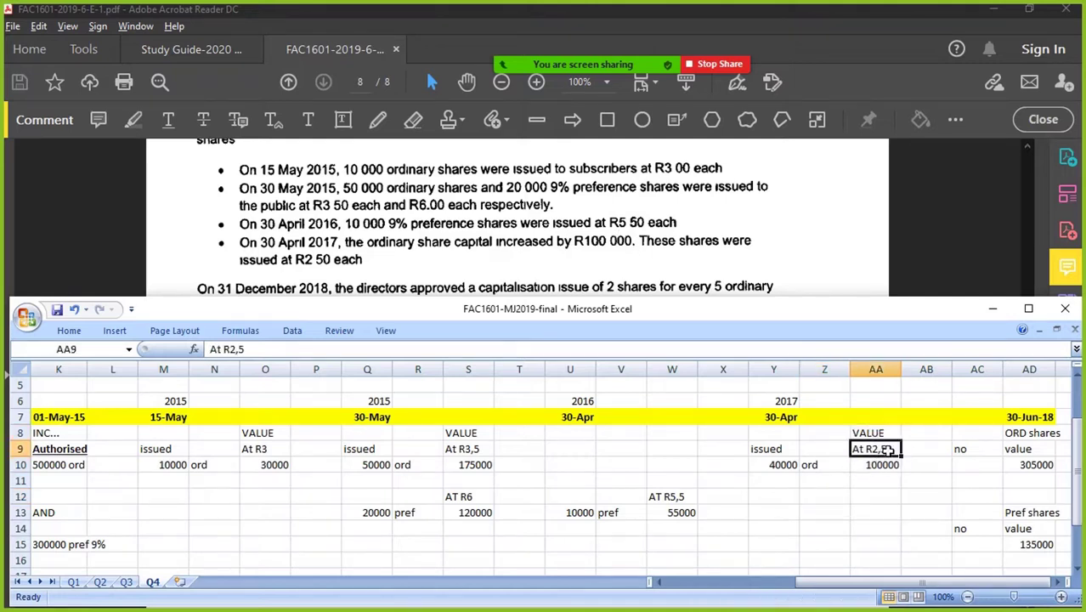
{"action": "left_click_drag", "start_coordinate": [777, 465], "coordinate": [828, 468]}
{"action": "left_click", "coordinate": [789, 466]}
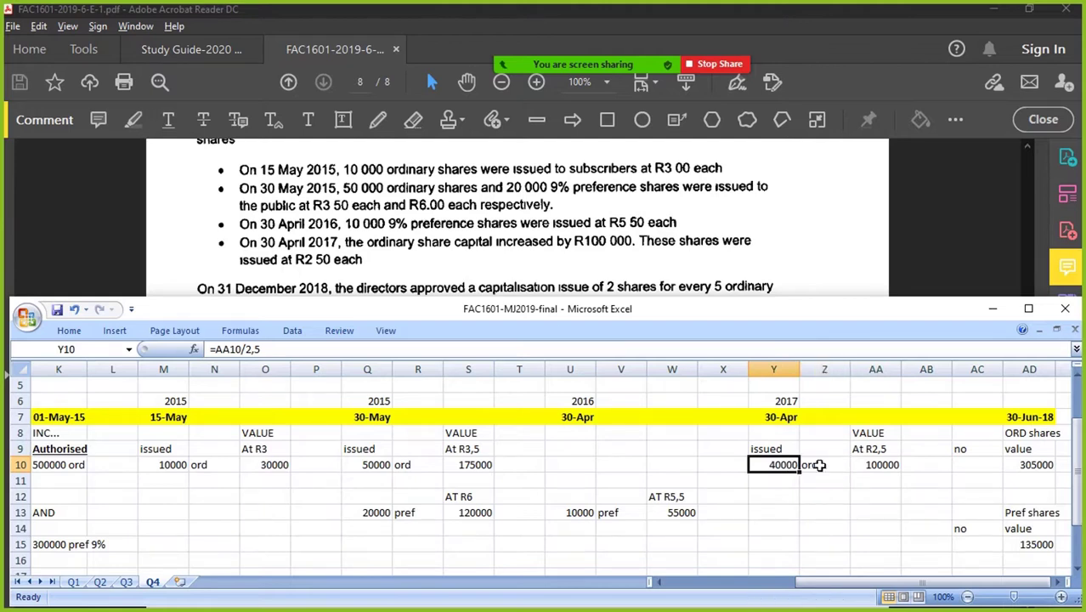
{"action": "left_click", "coordinate": [880, 448]}
{"action": "left_click", "coordinate": [878, 469]}
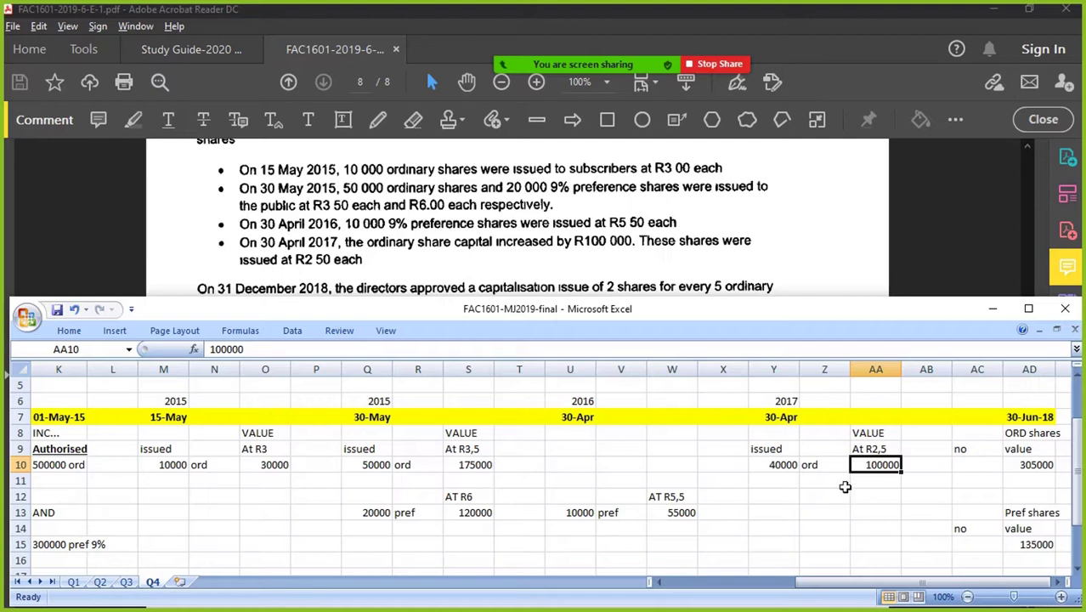
Step: Enter the heading "ON 31 DEC 2018" in AF7, beyond the 30-Jun-18 column of the timeline, and make it bold
{"action": "scroll", "coordinate": [489, 205], "scroll_direction": "down", "scroll_amount": 2}
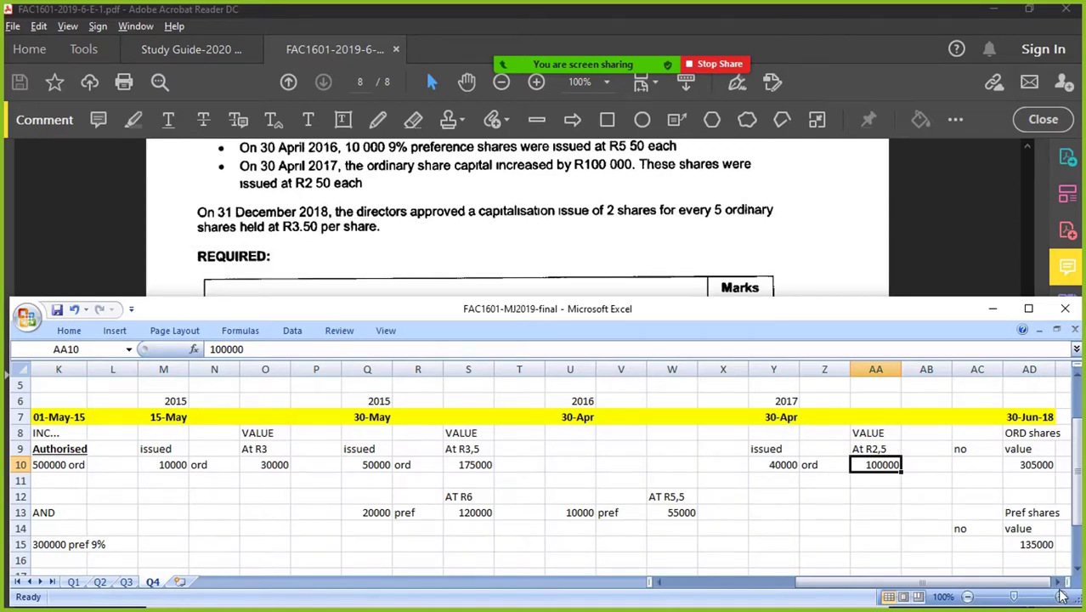
{"action": "scroll", "coordinate": [1061, 595], "scroll_direction": "right", "scroll_amount": 10}
{"action": "scroll", "coordinate": [1061, 595], "scroll_direction": "right", "scroll_amount": 2}
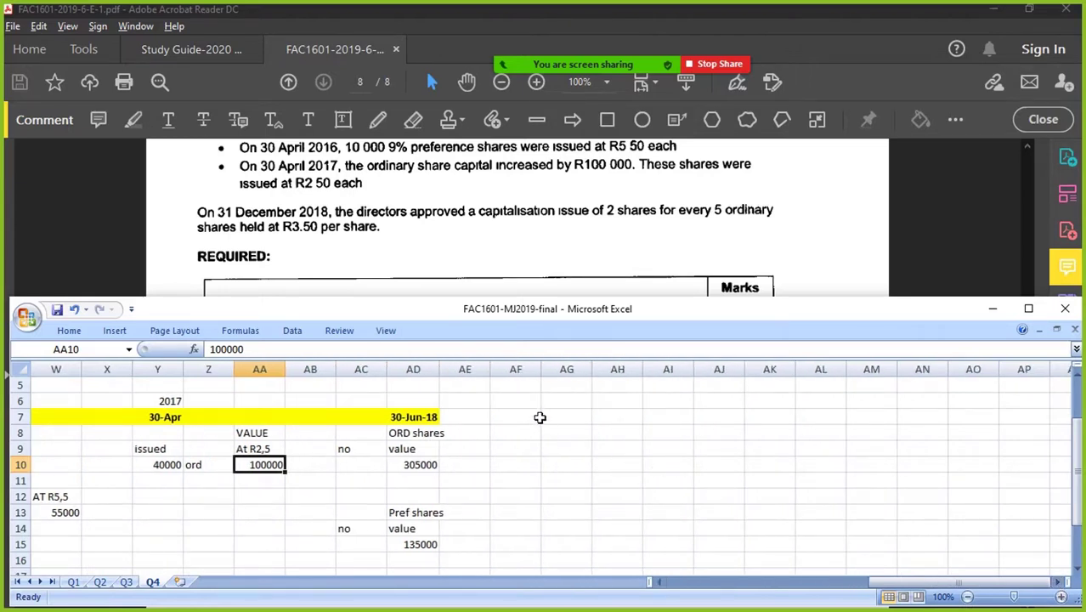
{"action": "left_click", "coordinate": [538, 417]}
{"action": "type", "text": "ON"}
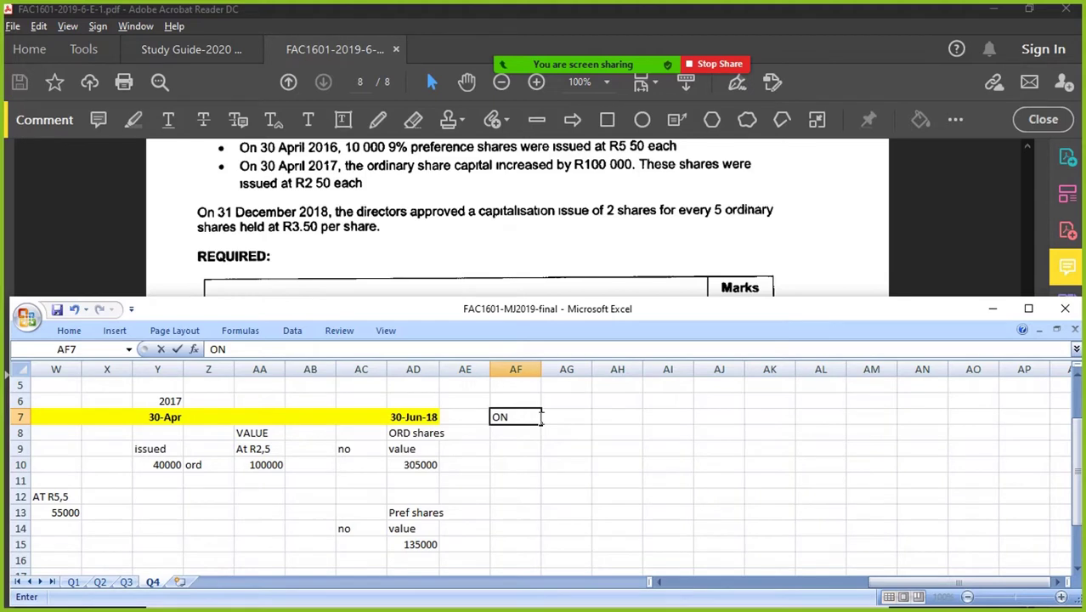
{"action": "type", "text": " 31 DEC 2018"}
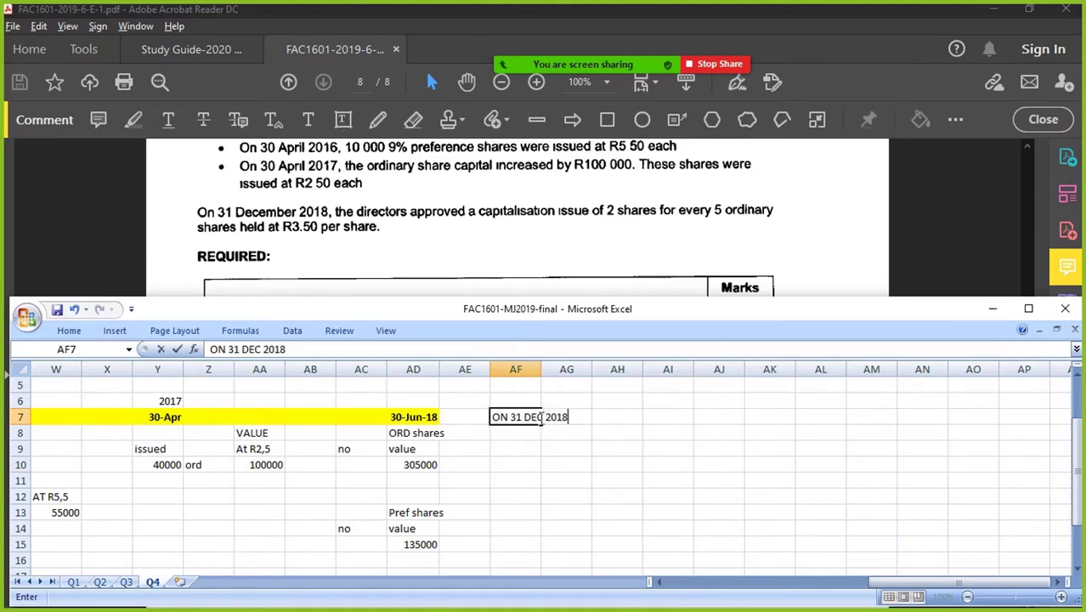
{"action": "key", "text": "Return"}
{"action": "left_click", "coordinate": [538, 417]}
{"action": "key", "text": "ctrl+b"}
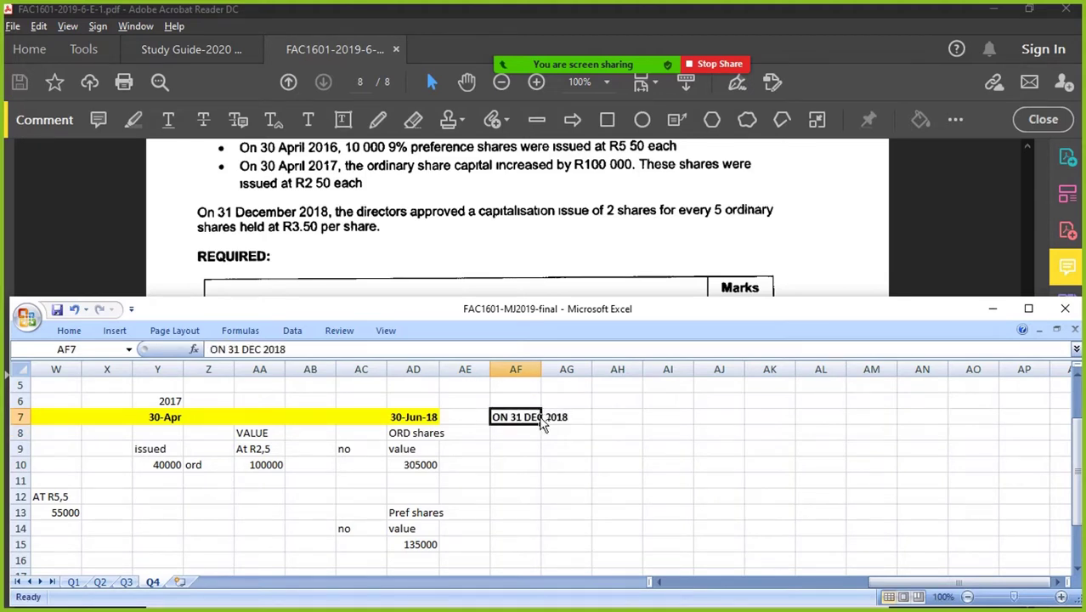
Step: Give the 31 December 2018 heading cells AF7:AG7 a blue fill and underlined text
{"action": "left_click_drag", "start_coordinate": [533, 417], "coordinate": [550, 416]}
{"action": "left_click", "coordinate": [68, 331]}
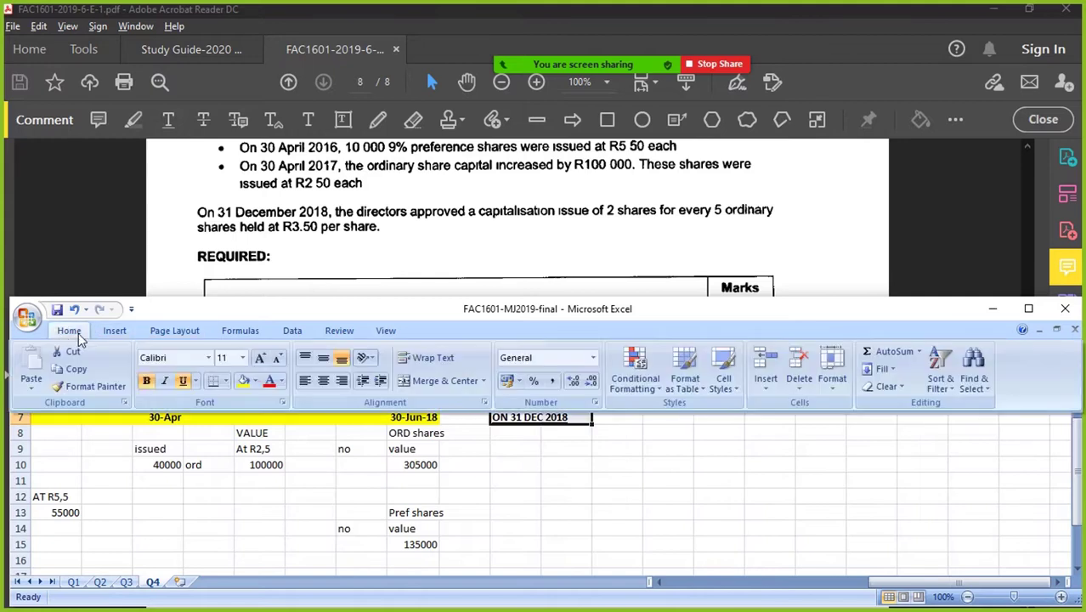
{"action": "left_click", "coordinate": [255, 381]}
{"action": "left_click", "coordinate": [300, 447]}
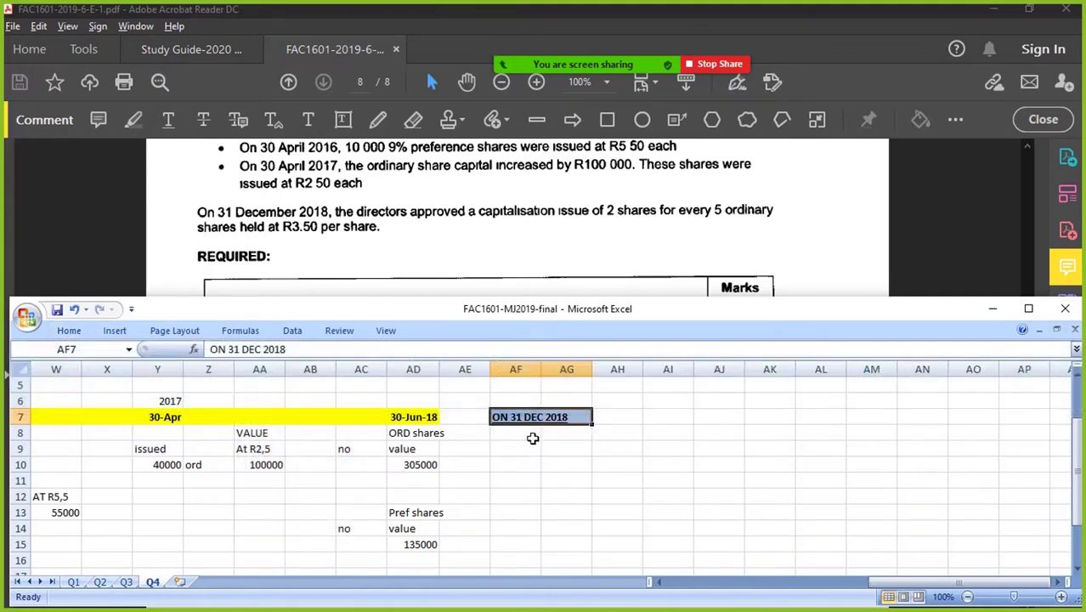
Step: Enter "CAPITALISATION ISSUE" in AF8 and "2 shares for every 5 held (ORDINARY)" in AF9
{"action": "left_click", "coordinate": [528, 435]}
{"action": "type", "text": "CAPIT"}
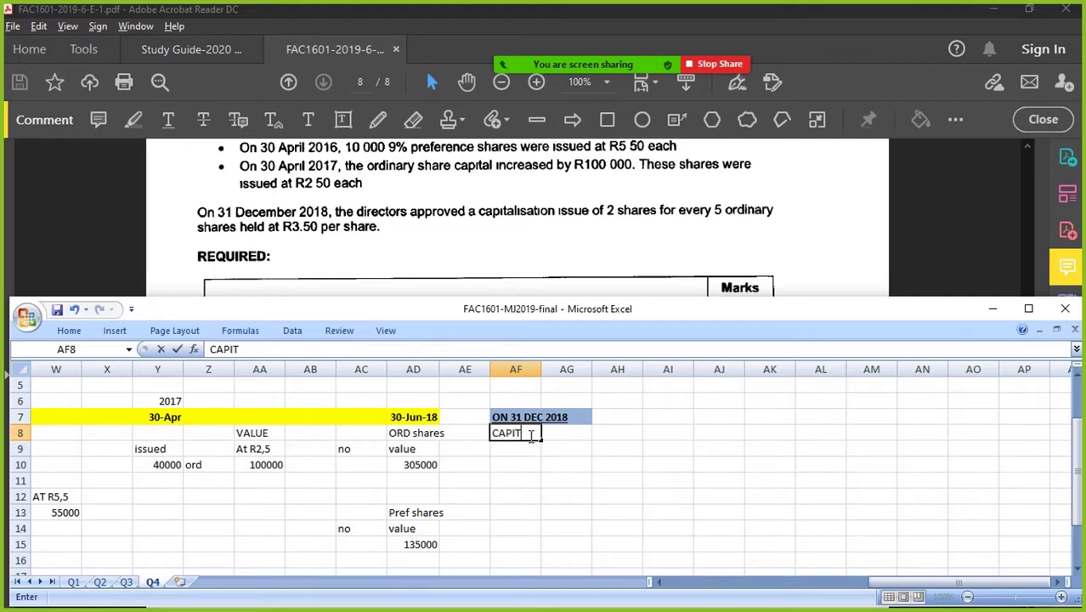
{"action": "type", "text": "ALISATI"}
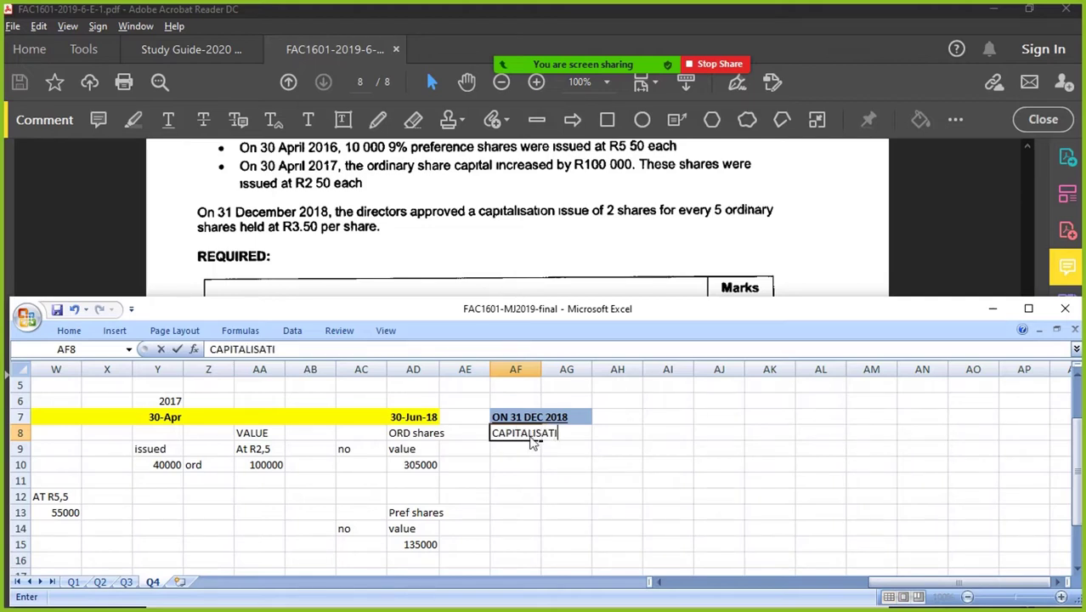
{"action": "type", "text": "ON ISSUE"}
{"action": "key", "text": "Return"}
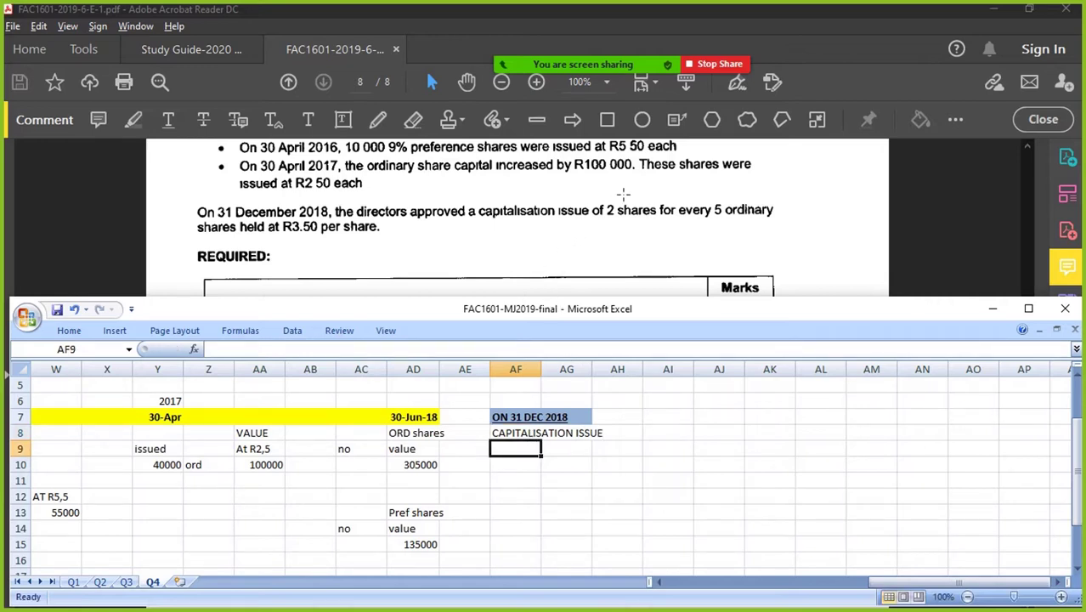
{"action": "type", "text": "2 sh"}
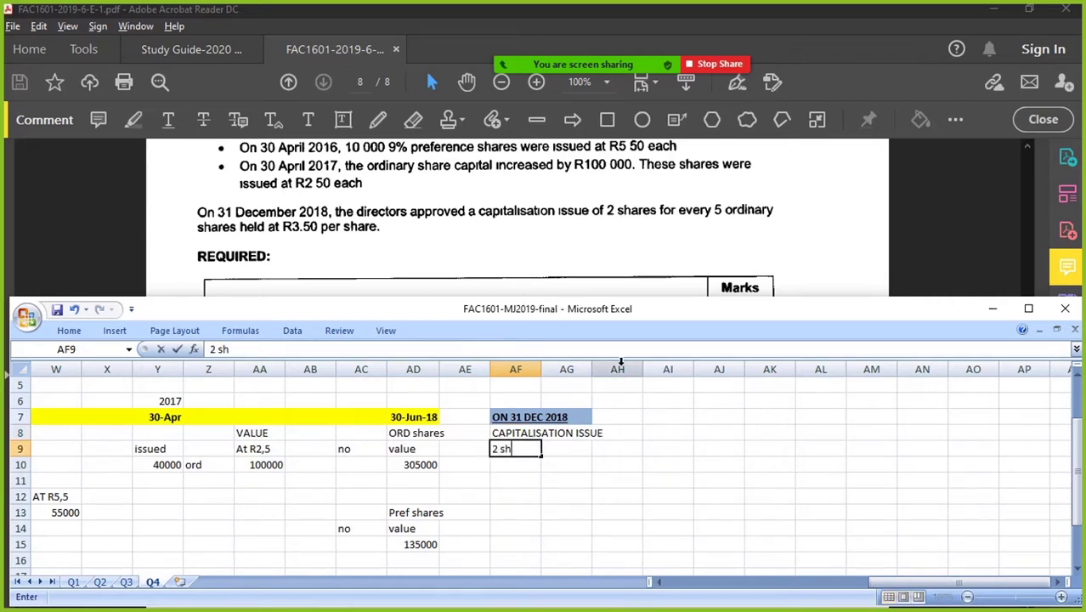
{"action": "type", "text": "ares for every 5"}
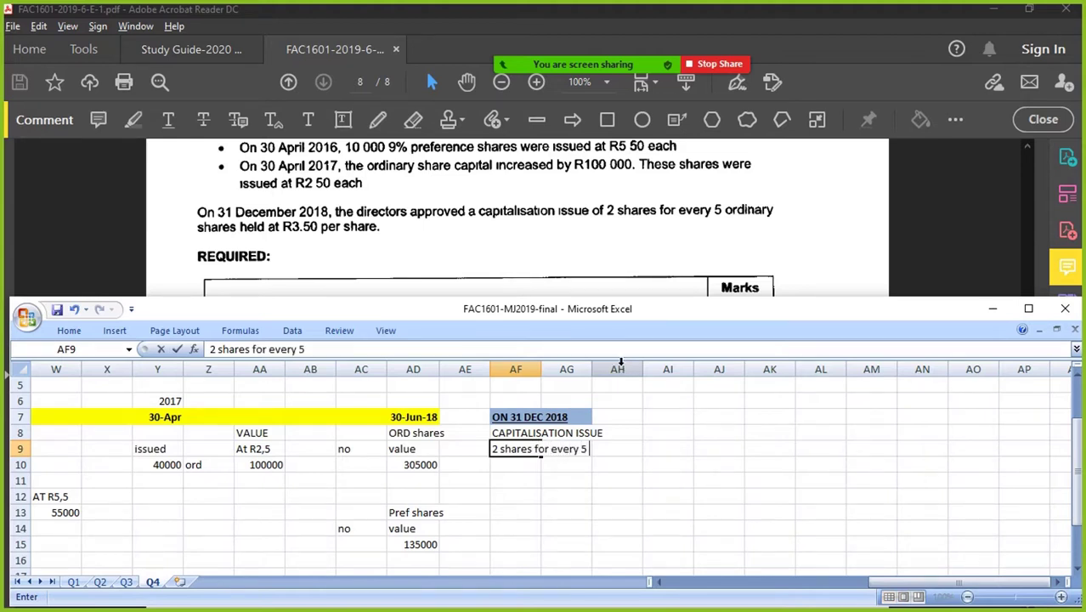
{"action": "type", "text": " held (ORDINARY)"}
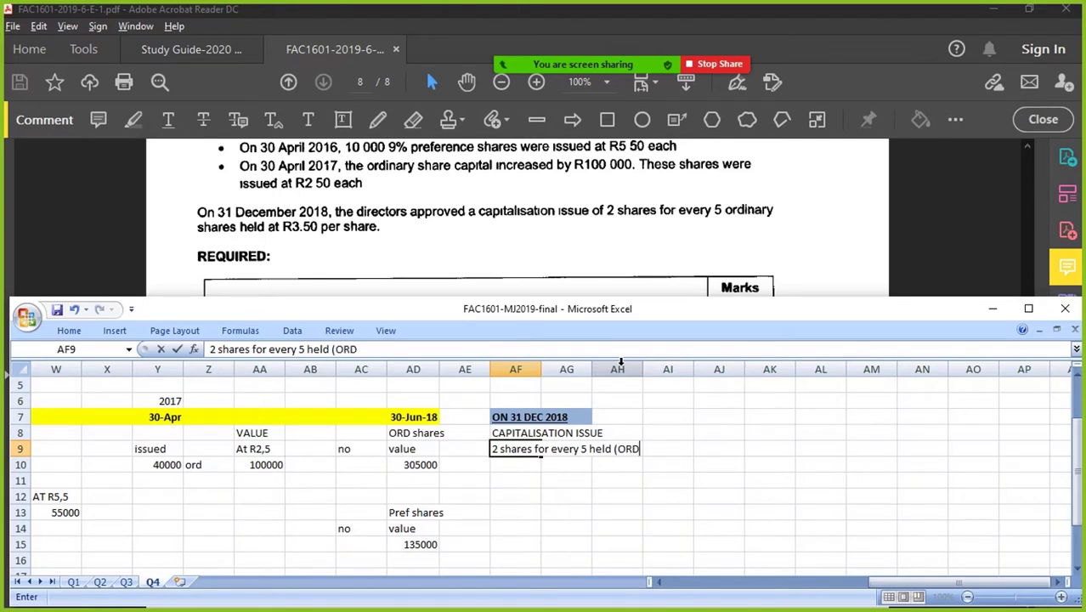
{"action": "key", "text": "Return"}
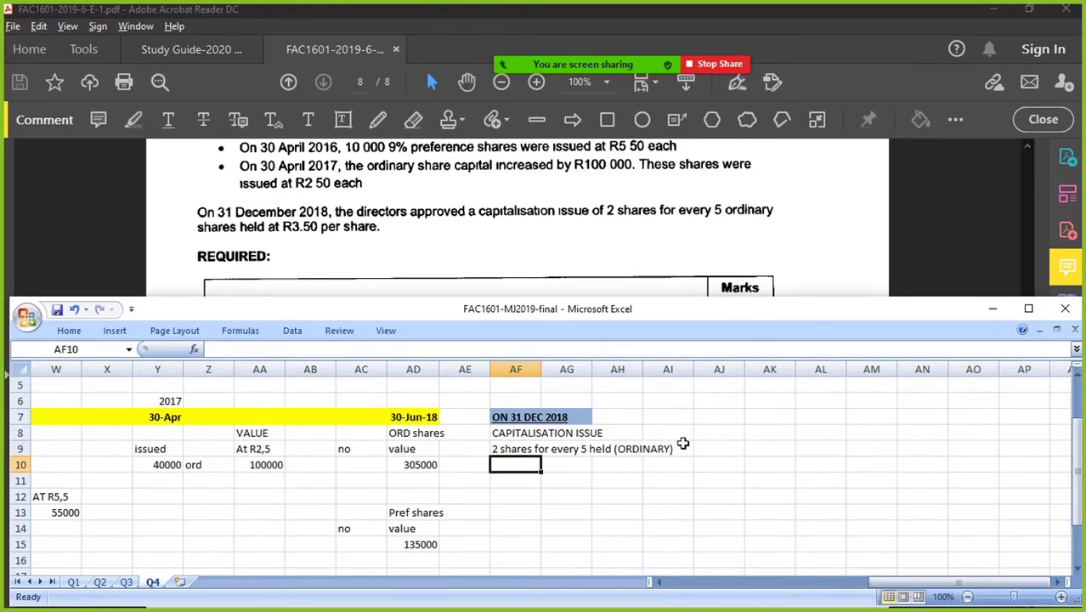
Step: Add the capitalisation issue's value column in AJ7:AJ9 with the entries "VALUE", "AT R3,50" and "???"
{"action": "left_click", "coordinate": [722, 433]}
{"action": "type", "text": "AT"}
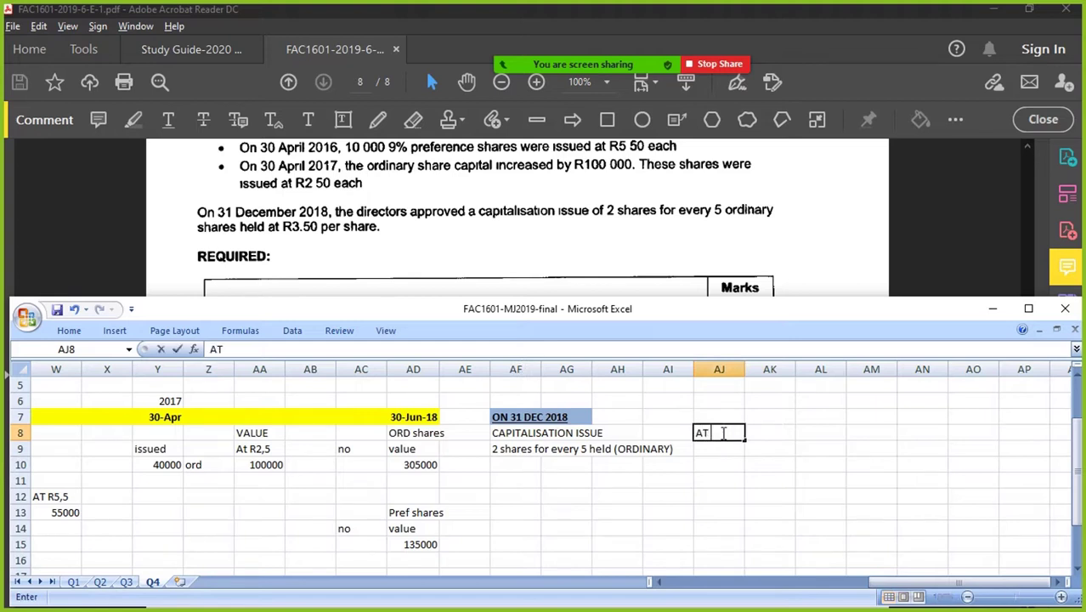
{"action": "type", "text": " R3,50"}
{"action": "key", "text": "Return"}
{"action": "key", "text": "Up"}
{"action": "key", "text": "Up"}
{"action": "type", "text": "VALUE"}
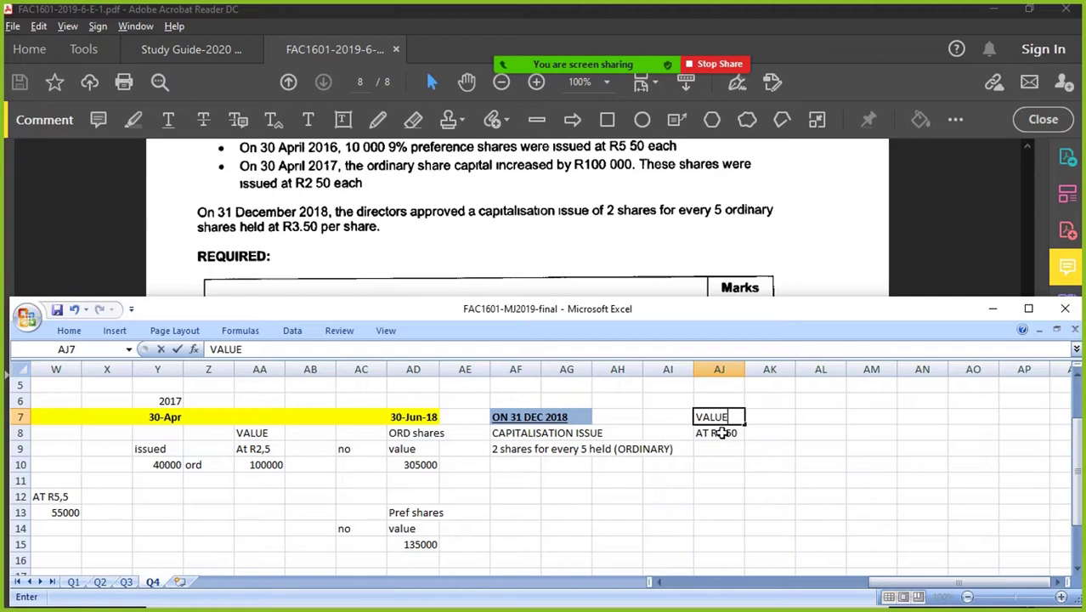
{"action": "key", "text": "Return"}
{"action": "key", "text": "Return"}
{"action": "type", "text": "???"}
{"action": "key", "text": "Return"}
{"action": "left_click_drag", "start_coordinate": [529, 418], "coordinate": [721, 526]}
Step: Enter the question "HOW MANY SHARES WERE ALREADY ISSUED BY" in AF11 below the capitalisation issue note
{"action": "left_click", "coordinate": [514, 480]}
{"action": "type", "text": "HOW"}
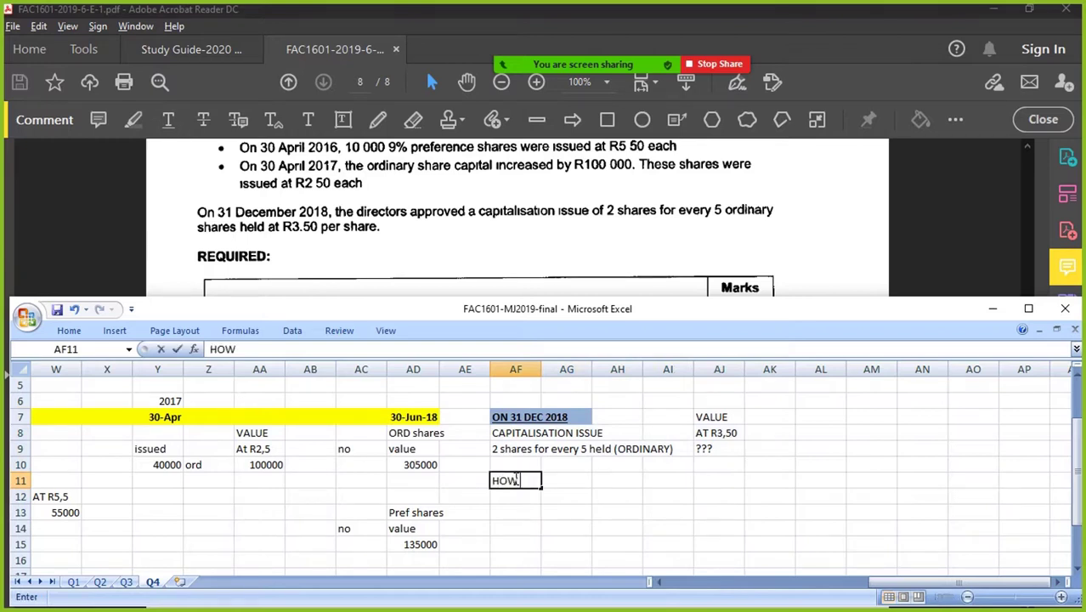
{"action": "type", "text": " MANY SHARES"}
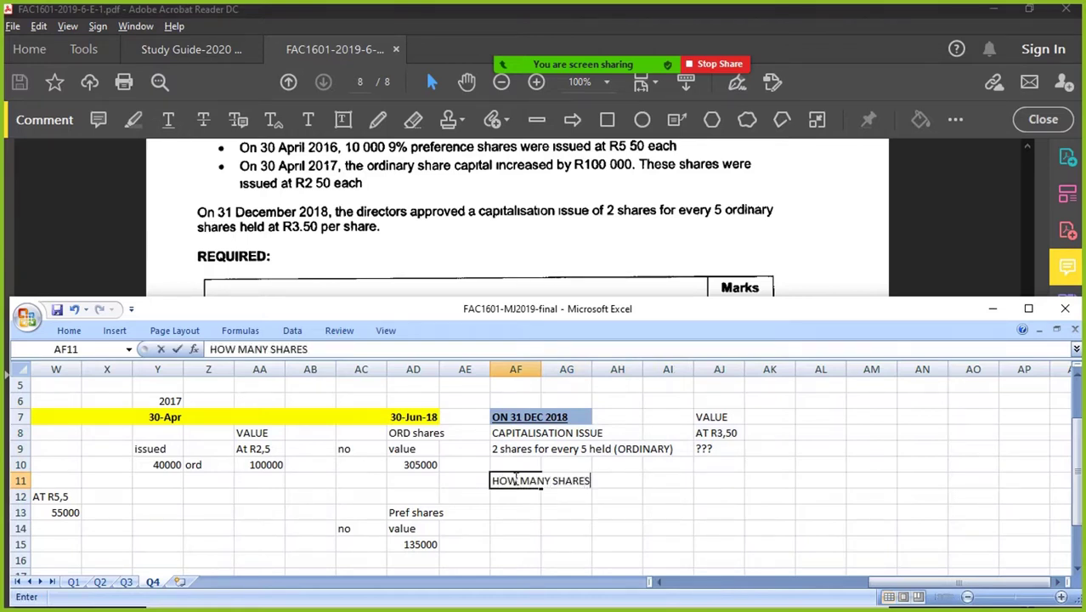
{"action": "type", "text": " WERE ALREADY ISSUED BY"}
{"action": "key", "text": "Return"}
{"action": "left_click", "coordinate": [520, 481]}
Step: Highlight the issued ordinary share entries in M9:N10, Q9:R10 and Y9:Z10 with bold text and a blue fill
{"action": "left_click_drag", "start_coordinate": [927, 585], "coordinate": [822, 586]}
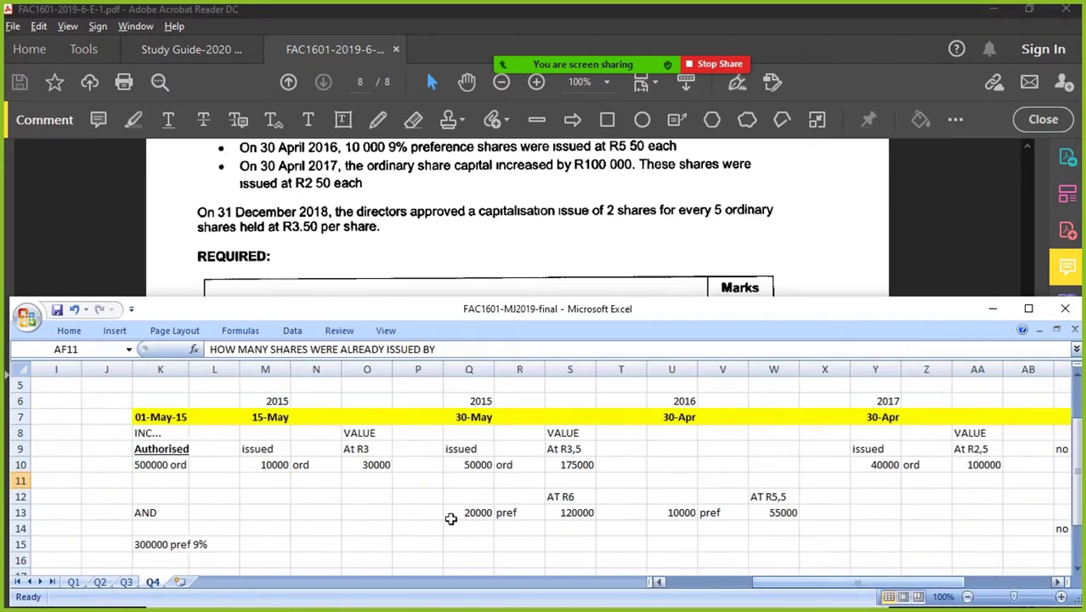
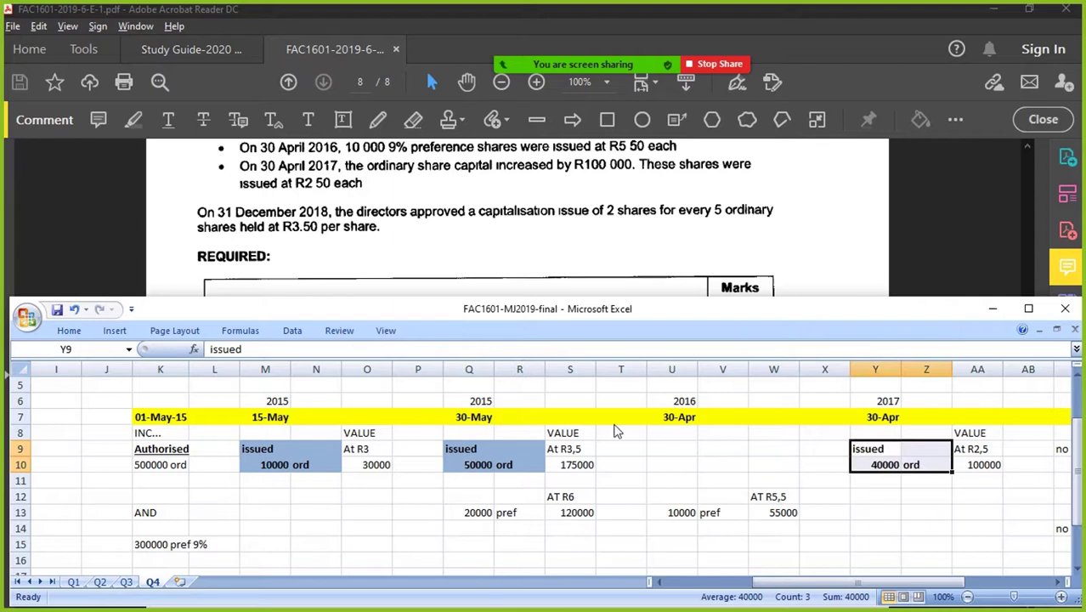
{"action": "left_click", "coordinate": [69, 331]}
{"action": "left_click", "coordinate": [788, 512]}
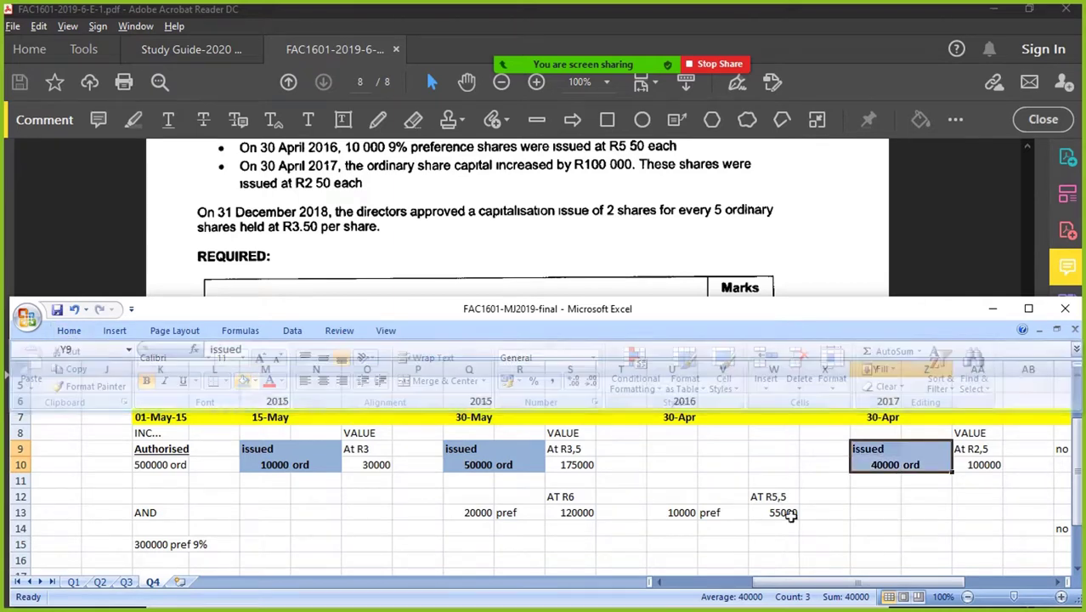
Step: Enter "???" in AC10 as the placeholder for the number of ordinary shares at 30 June 2018
{"action": "left_click", "coordinate": [1061, 583]}
{"action": "left_click", "coordinate": [1061, 583]}
{"action": "left_click", "coordinate": [1061, 583]}
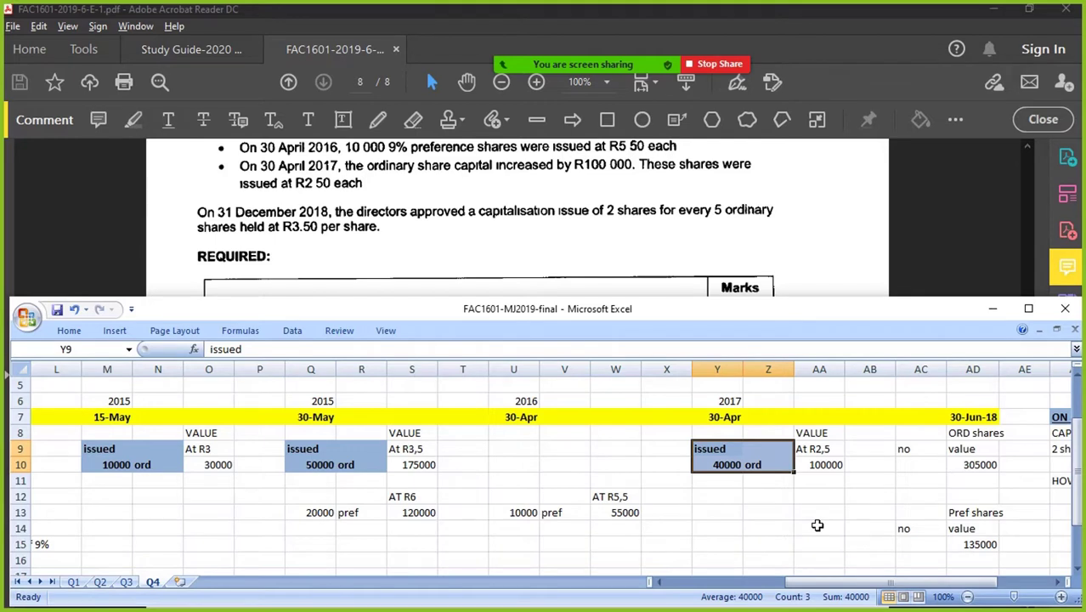
{"action": "scroll", "coordinate": [468, 255], "scroll_direction": "up", "scroll_amount": 5}
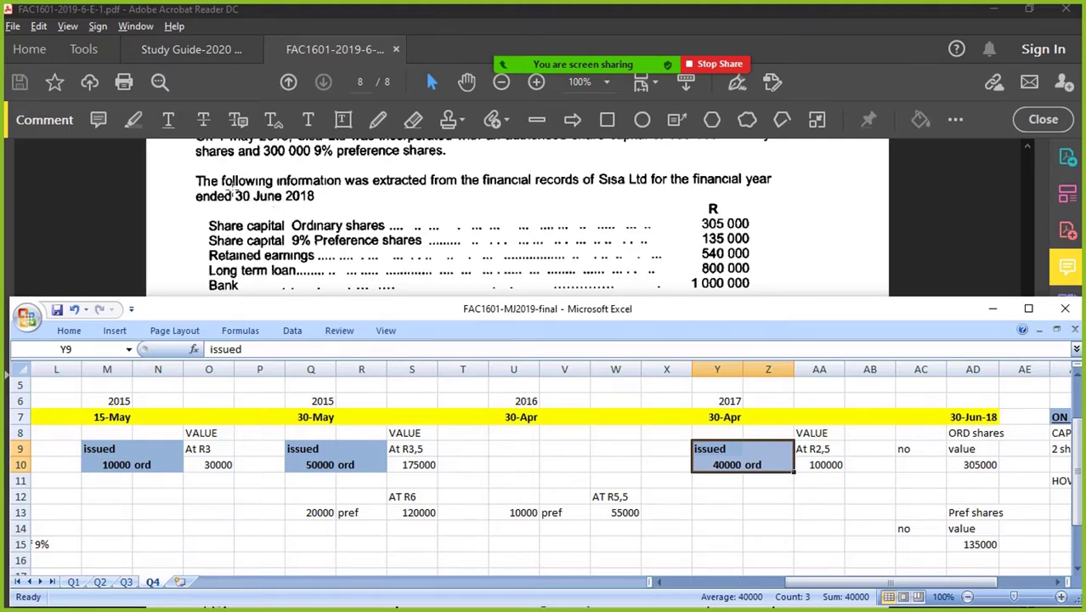
{"action": "left_click", "coordinate": [903, 512]}
{"action": "left_click", "coordinate": [926, 464]}
{"action": "type", "text": "???"}
{"action": "key", "text": "Return"}
{"action": "left_click", "coordinate": [931, 459]}
{"action": "left_click_drag", "start_coordinate": [930, 448], "coordinate": [907, 466]}
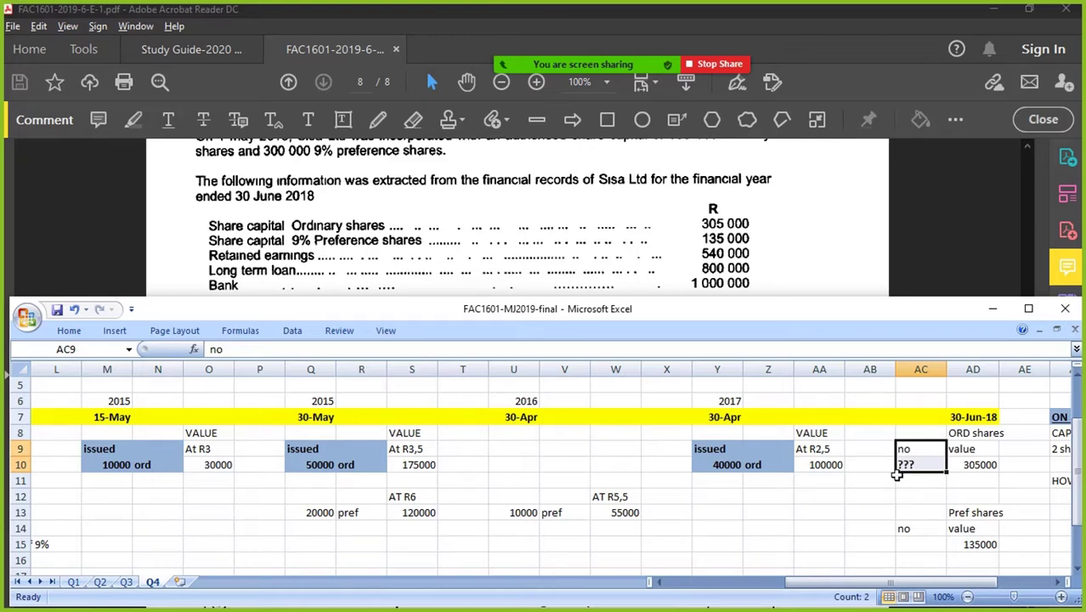
{"action": "left_click_drag", "start_coordinate": [114, 451], "coordinate": [116, 464]}
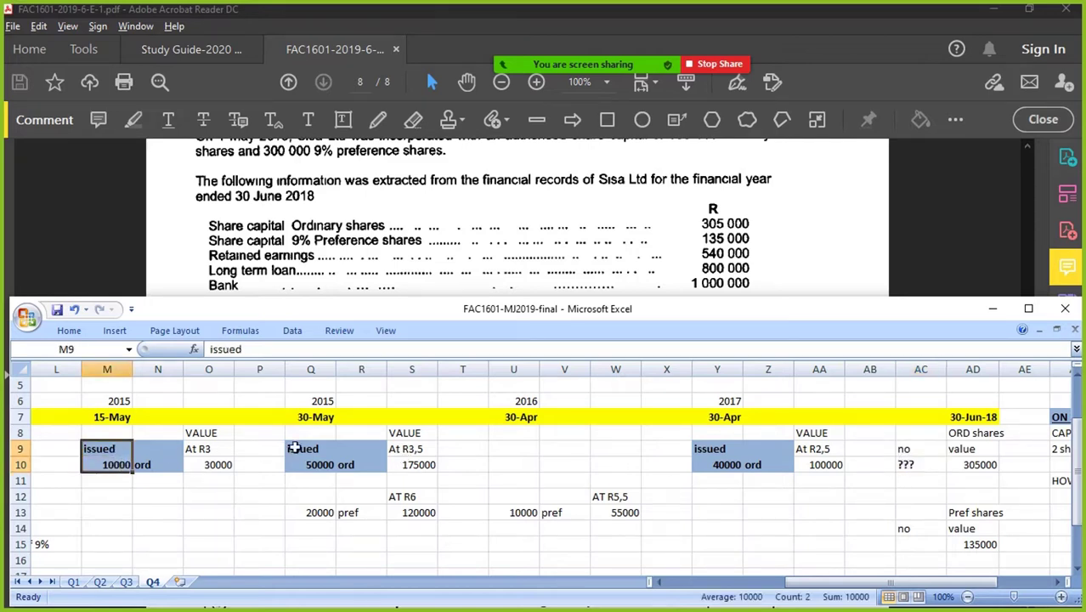
{"action": "left_click_drag", "start_coordinate": [294, 447], "coordinate": [312, 459]}
{"action": "left_click_drag", "start_coordinate": [707, 444], "coordinate": [721, 464]}
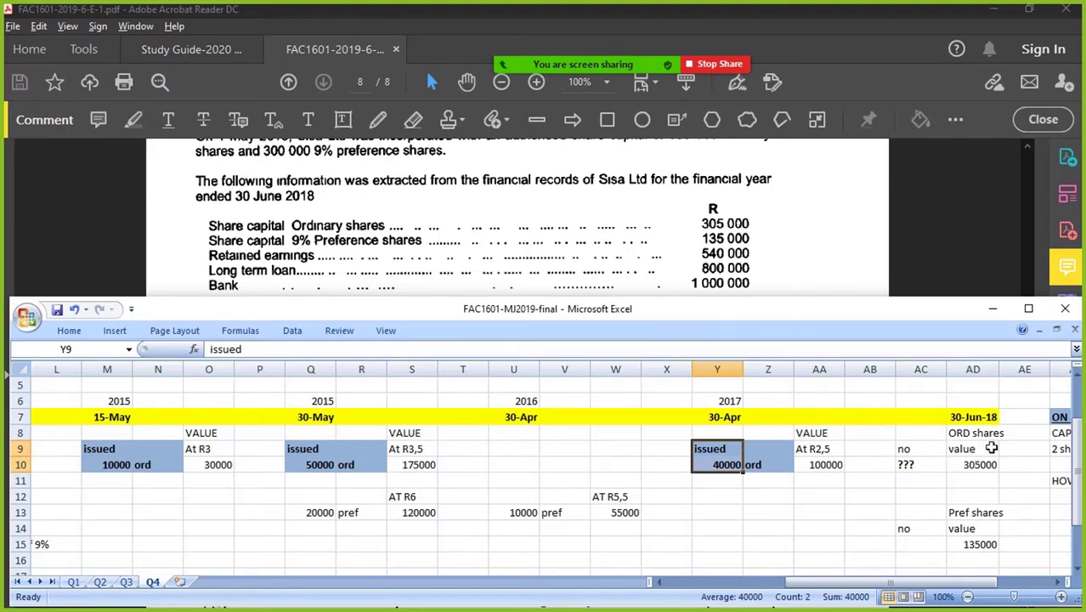
Step: Enter the label "TO DATE..." in AC11 below the ordinary share number placeholder
{"action": "left_click", "coordinate": [924, 481]}
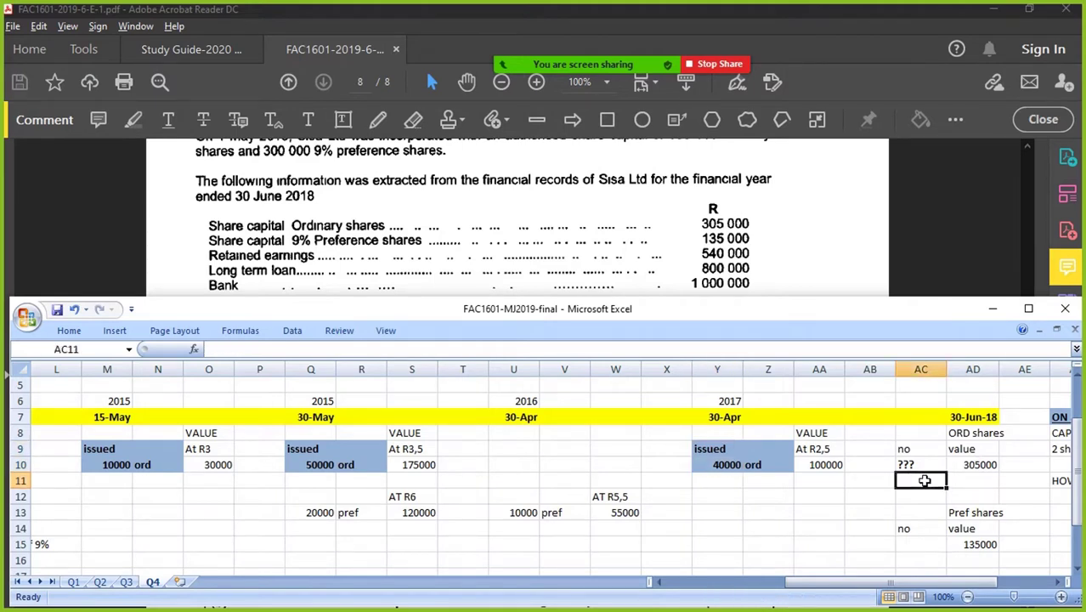
{"action": "type", "text": "YES"}
{"action": "key", "text": "BackSpace"}
{"action": "key", "text": "BackSpace"}
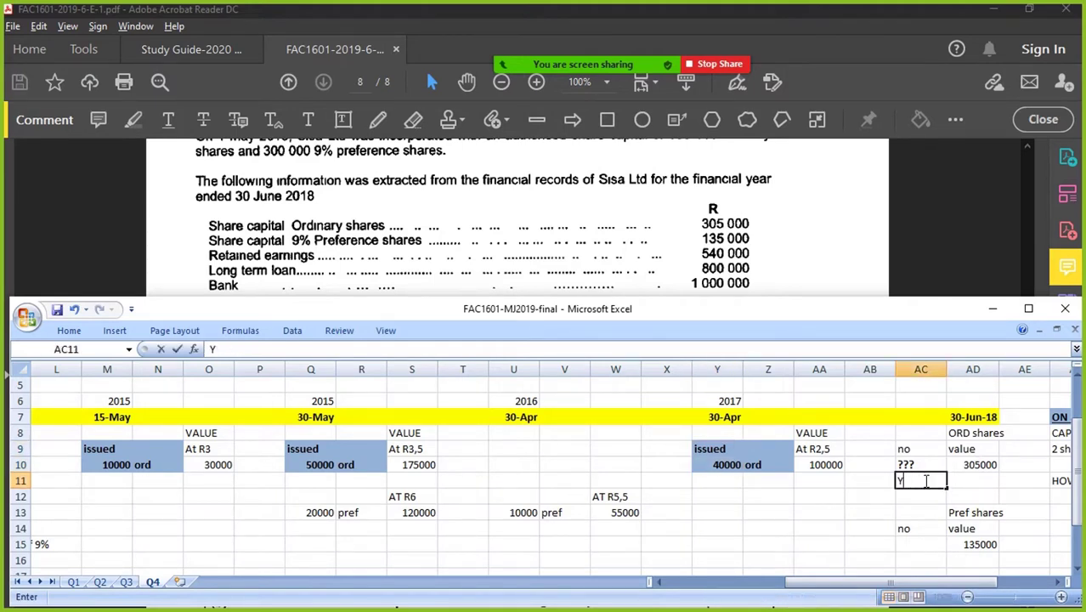
{"action": "type", "text": "TO DATE..."}
{"action": "key", "text": "Return"}
Step: Calculate the total number of ordinary shares issued to date in AC12 as =M10+Q10+Y10
{"action": "type", "text": "="}
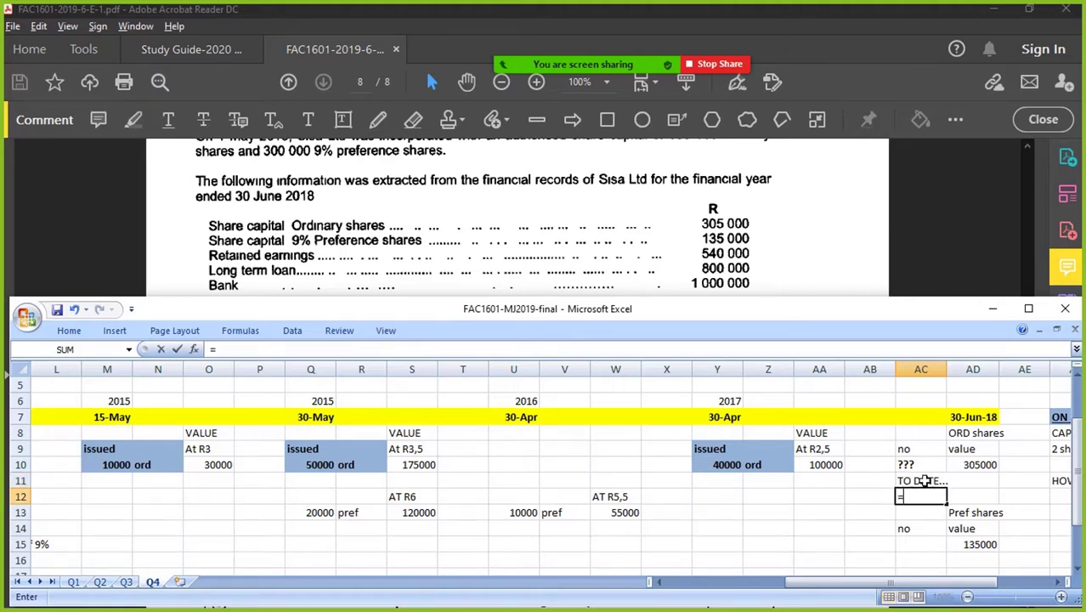
{"action": "left_click", "coordinate": [114, 464]}
{"action": "type", "text": "+"}
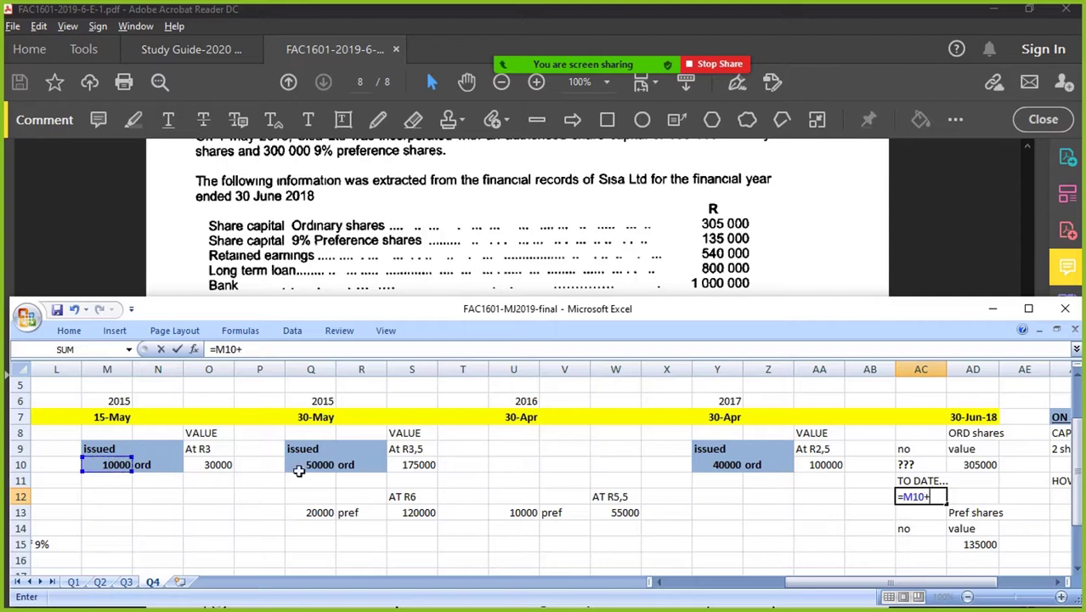
{"action": "left_click", "coordinate": [299, 466]}
{"action": "type", "text": "+"}
{"action": "left_click", "coordinate": [731, 466]}
{"action": "key", "text": "Return"}
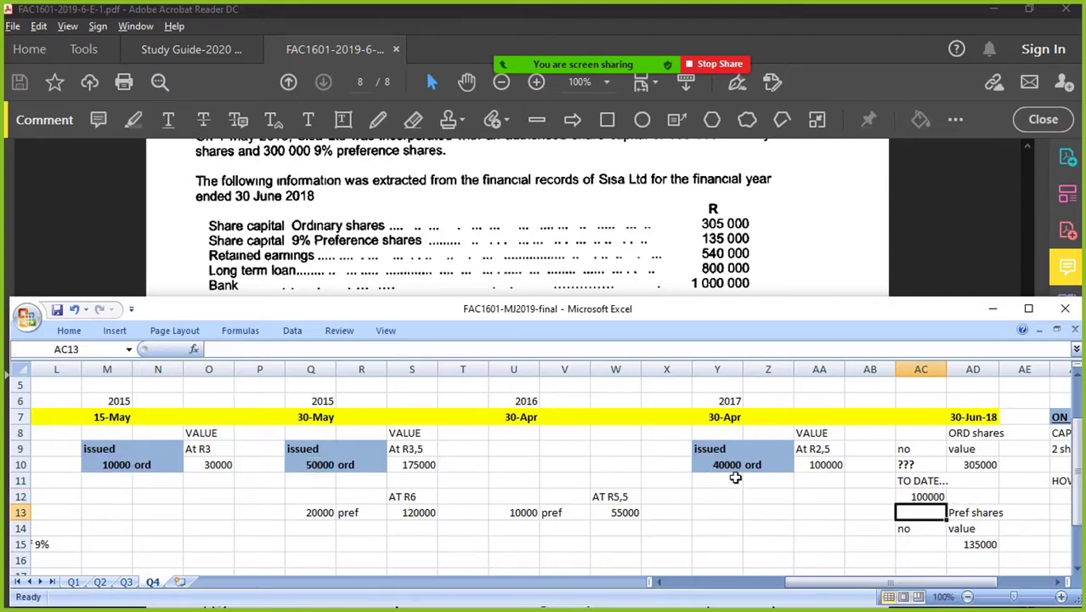
Step: Enter the label "shares issued todate" in AD12 beside the calculated ordinary share total
{"action": "left_click", "coordinate": [980, 496]}
{"action": "type", "text": "shares"}
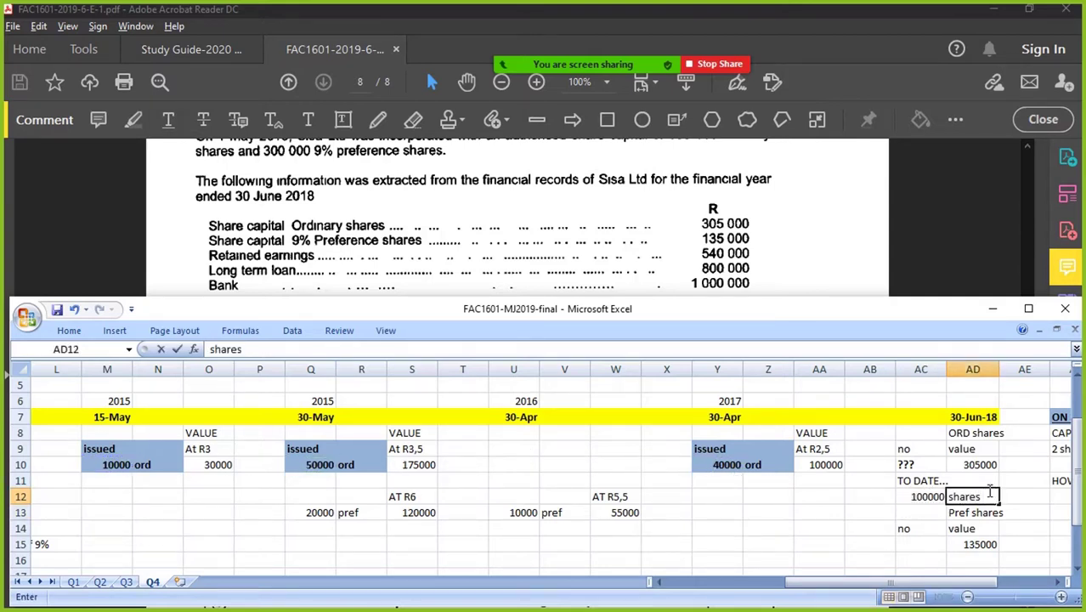
{"action": "type", "text": " issued todate"}
{"action": "key", "text": "Return"}
{"action": "key", "text": "Up"}
{"action": "key", "text": "Left"}
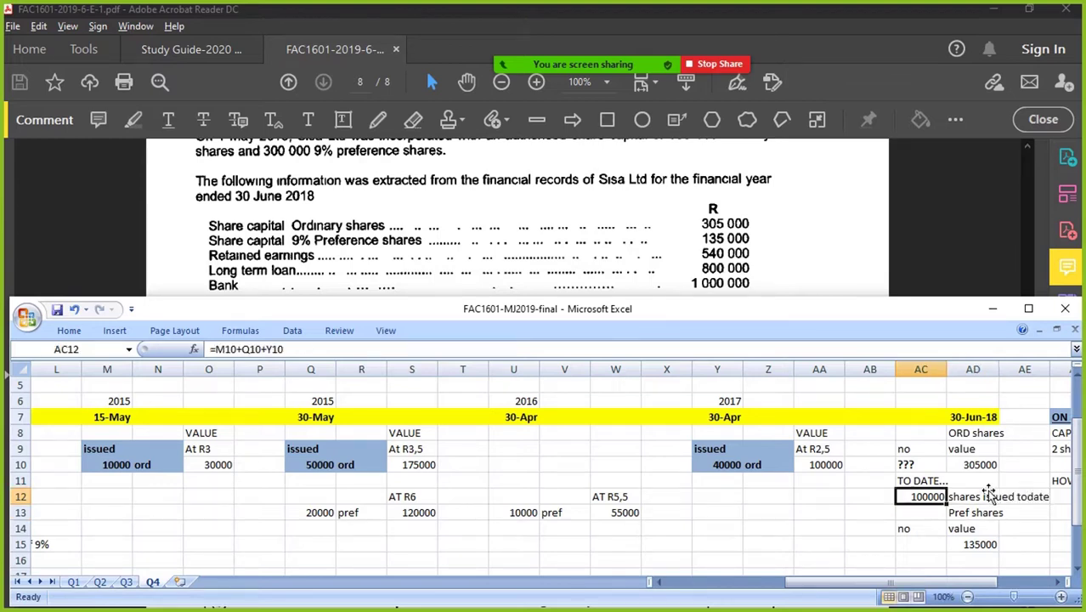
{"action": "left_click", "coordinate": [989, 493], "text": "shift"}
{"action": "left_click", "coordinate": [1024, 496], "text": "shift"}
Step: Make the question in AF11 bold and underlined, and extend it to "HOW MANY SHARES WERE ALREADY ISSUED BY the COMPANY"
{"action": "left_click", "coordinate": [1053, 583]}
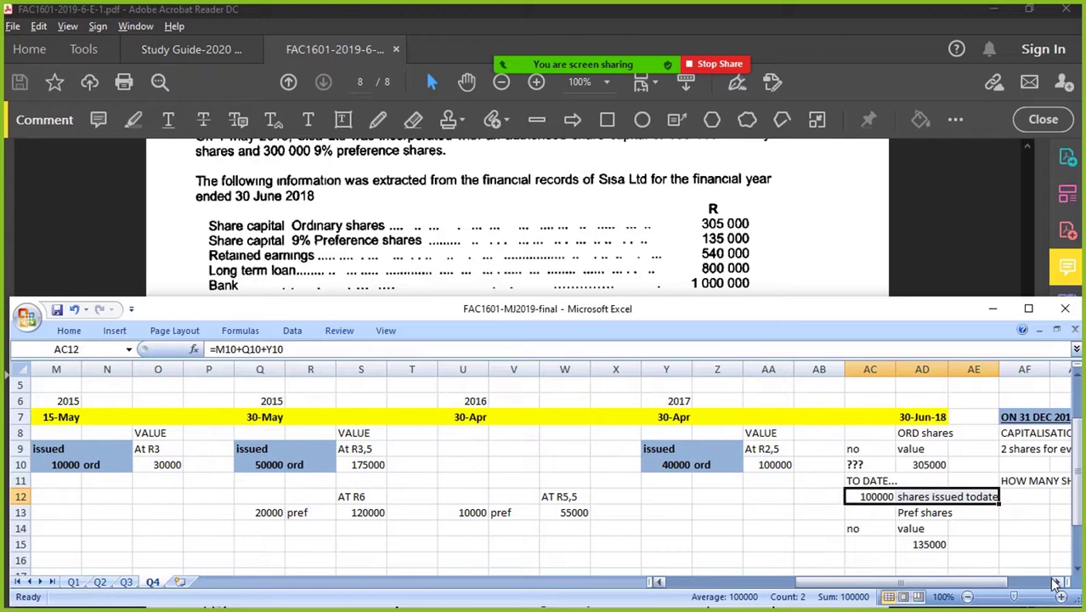
{"action": "left_click", "coordinate": [1054, 583]}
{"action": "left_click_drag", "start_coordinate": [602, 483], "coordinate": [769, 480]}
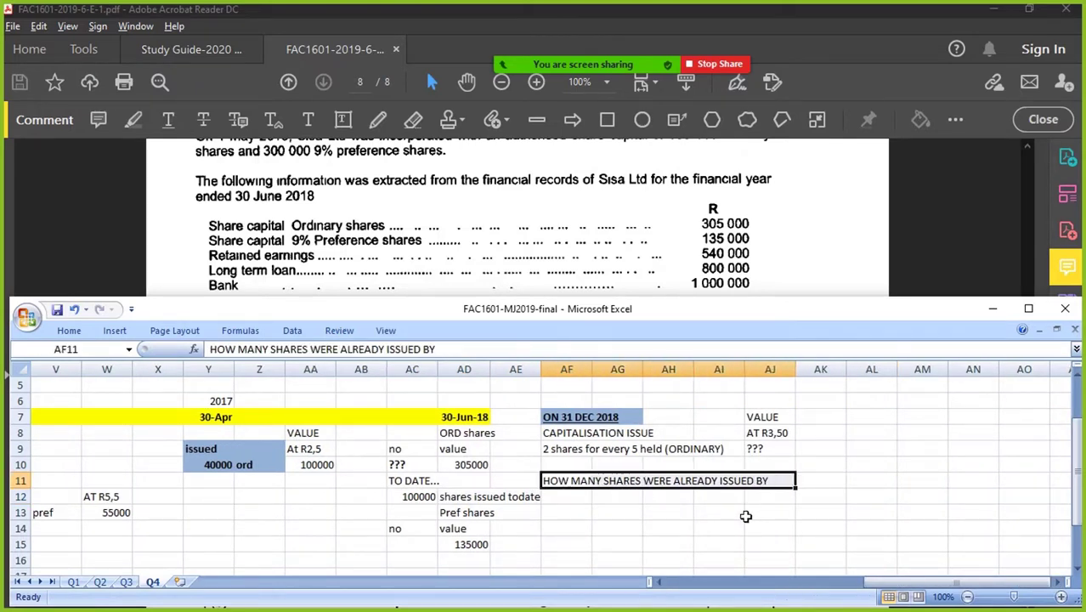
{"action": "key", "text": "ctrl+b"}
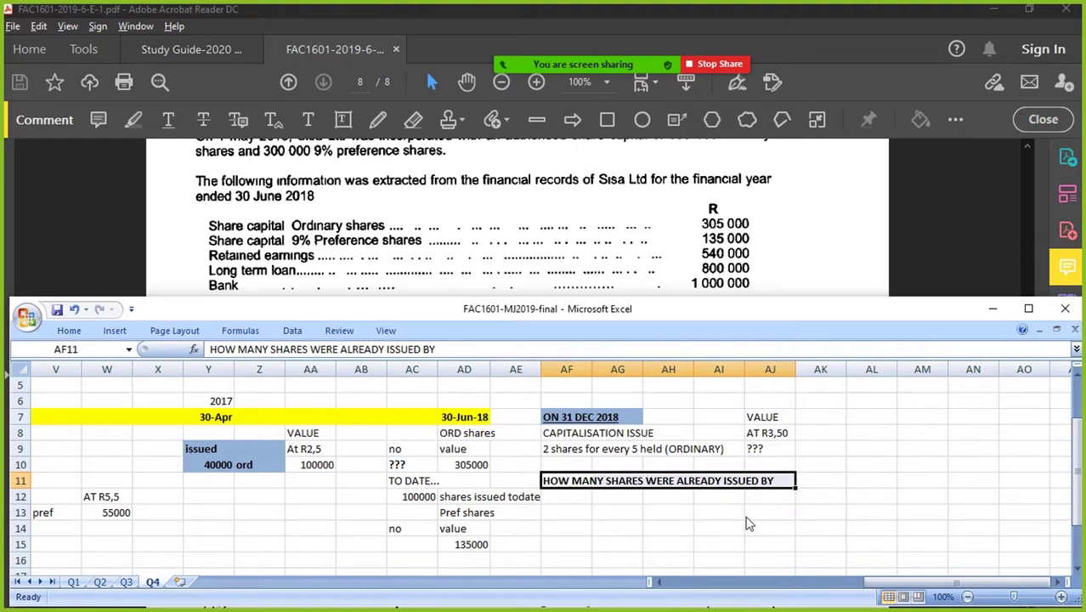
{"action": "left_click", "coordinate": [472, 350]}
{"action": "type", "text": "the COMPANY"}
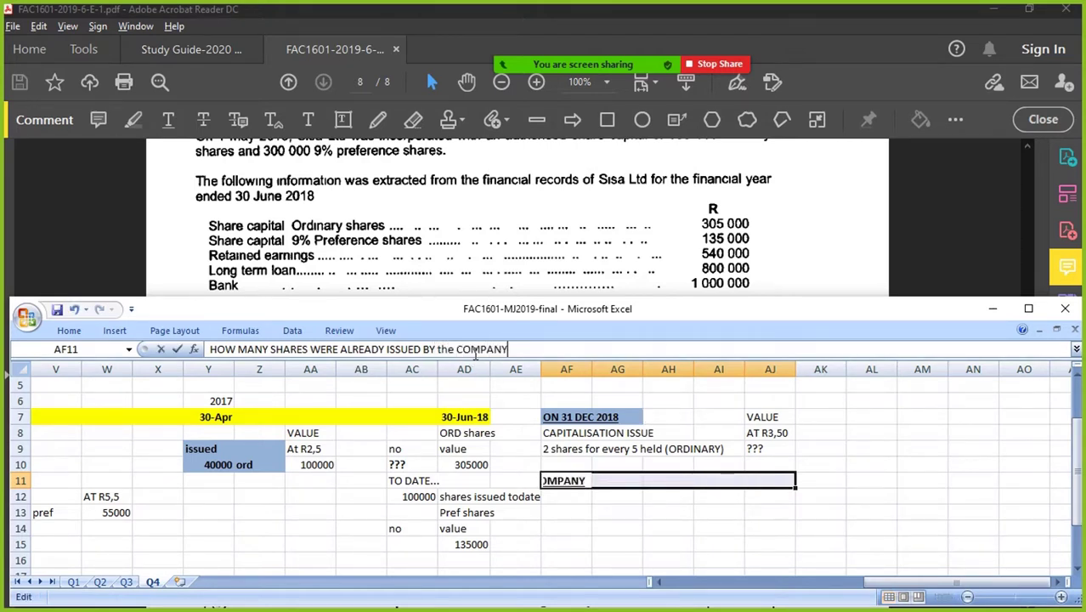
{"action": "key", "text": "Return"}
Step: Correct the misspelled word in requirement a) in B8 to "value"
{"action": "left_click_drag", "start_coordinate": [1057, 581], "coordinate": [865, 581]}
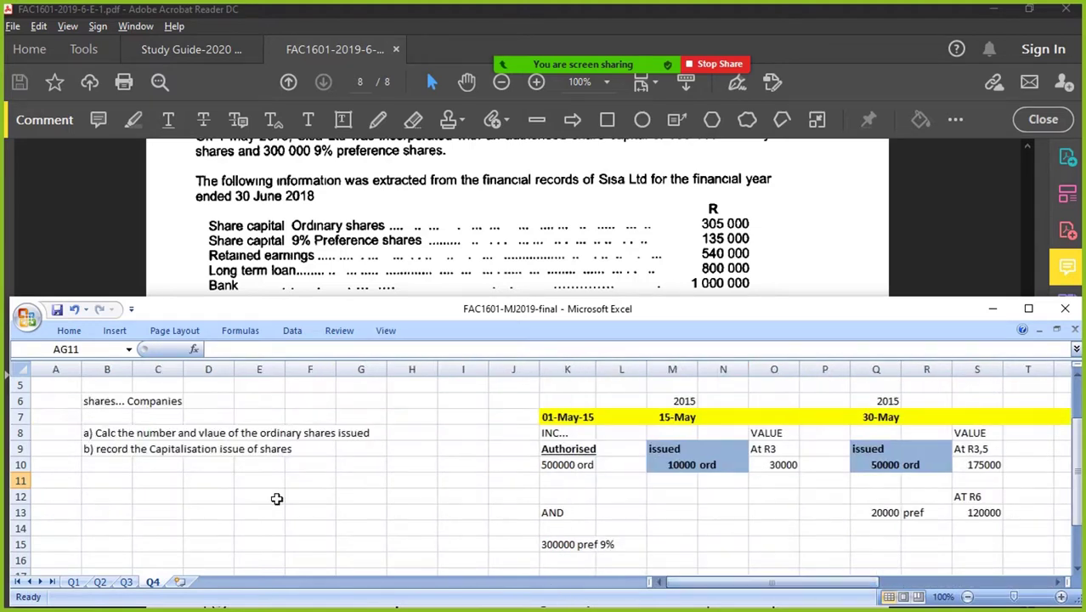
{"action": "left_click", "coordinate": [107, 433]}
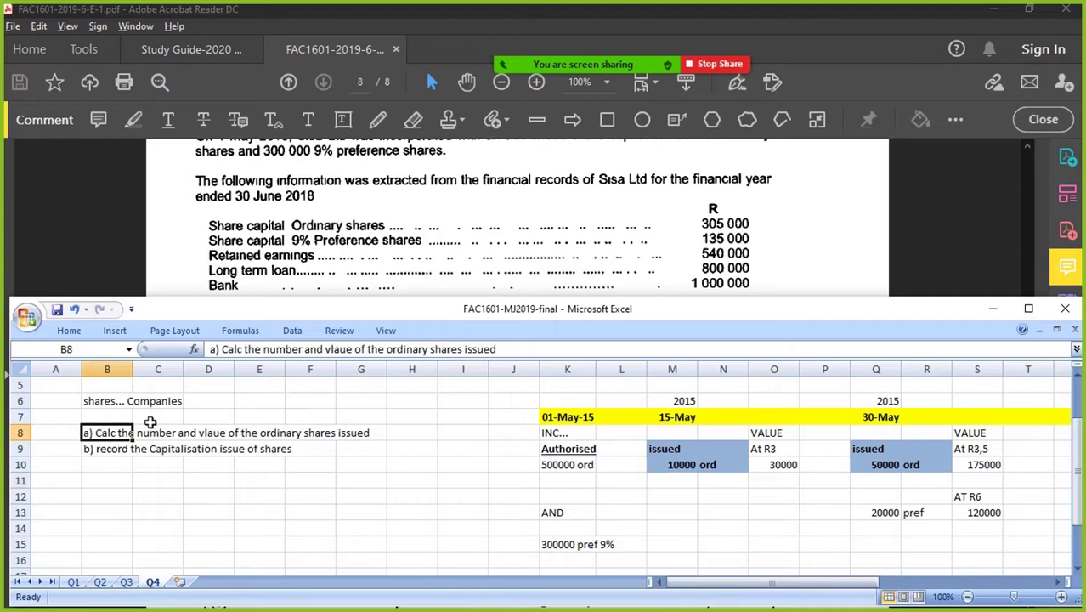
{"action": "left_click", "coordinate": [337, 348]}
{"action": "key", "text": "BackSpace"}
{"action": "key", "text": "BackSpace"}
{"action": "type", "text": "al"}
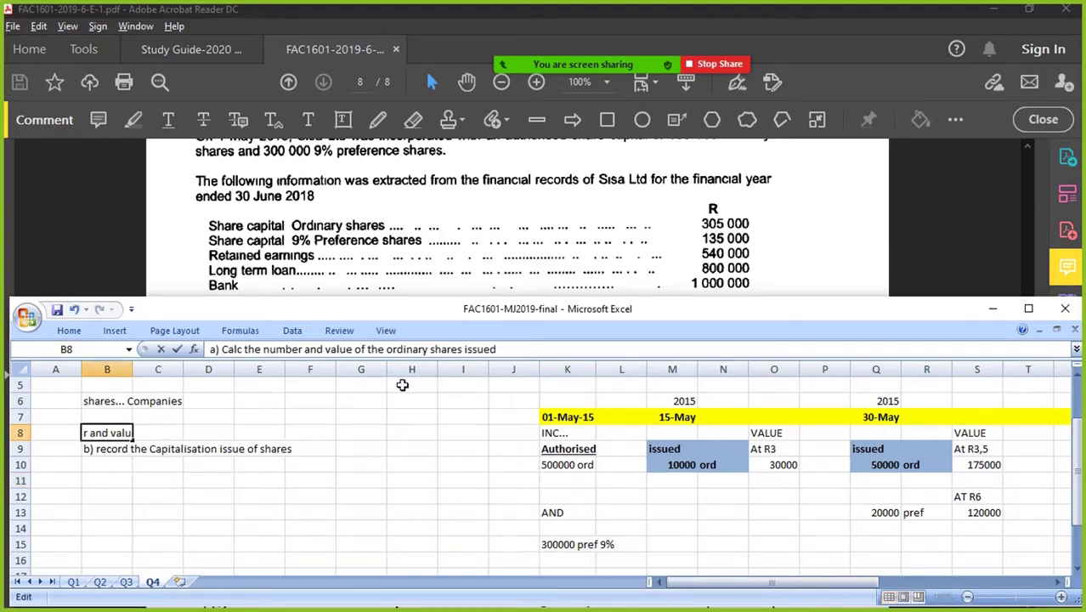
{"action": "left_click", "coordinate": [308, 495]}
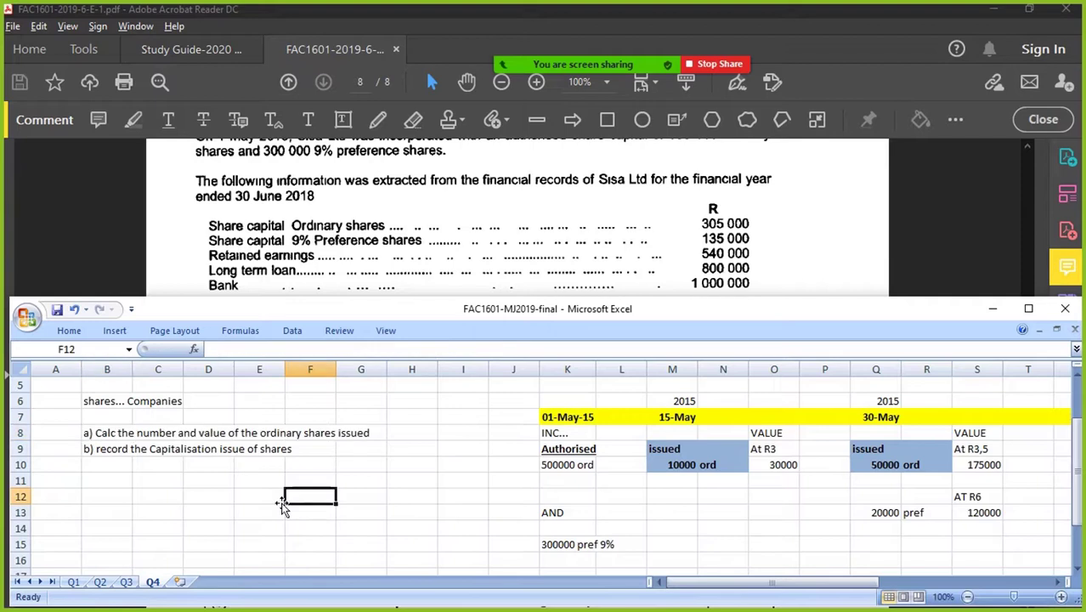
Step: Copy requirement a) from B8 to B20 as the heading of the answer section
{"action": "left_click", "coordinate": [102, 433]}
{"action": "key", "text": "ctrl+c"}
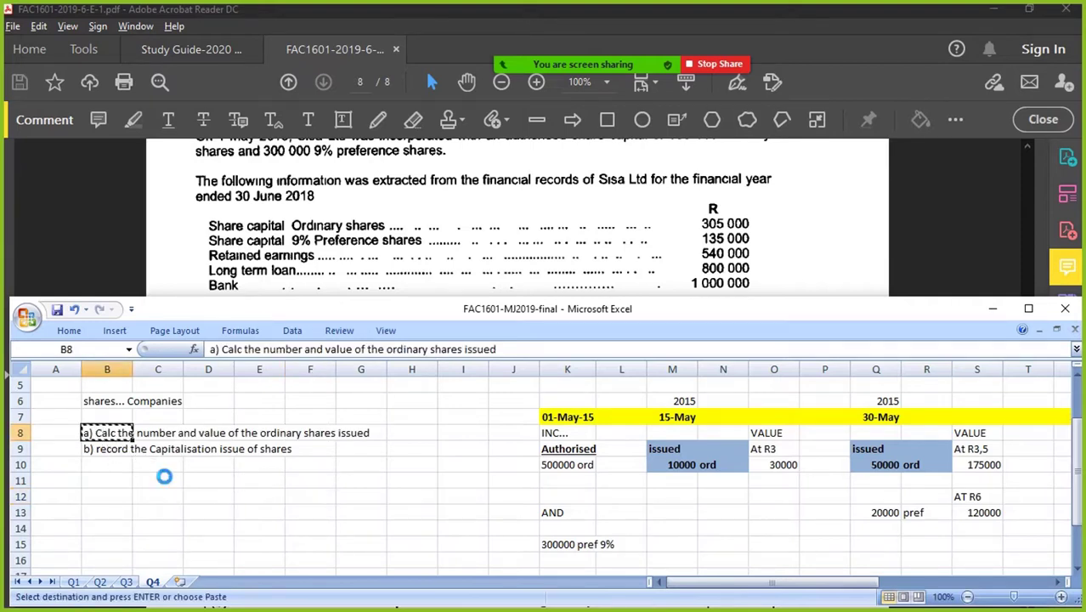
{"action": "scroll", "coordinate": [165, 478], "scroll_direction": "down", "scroll_amount": 1}
{"action": "scroll", "coordinate": [165, 478], "scroll_direction": "down", "scroll_amount": 2}
{"action": "left_click", "coordinate": [125, 478]}
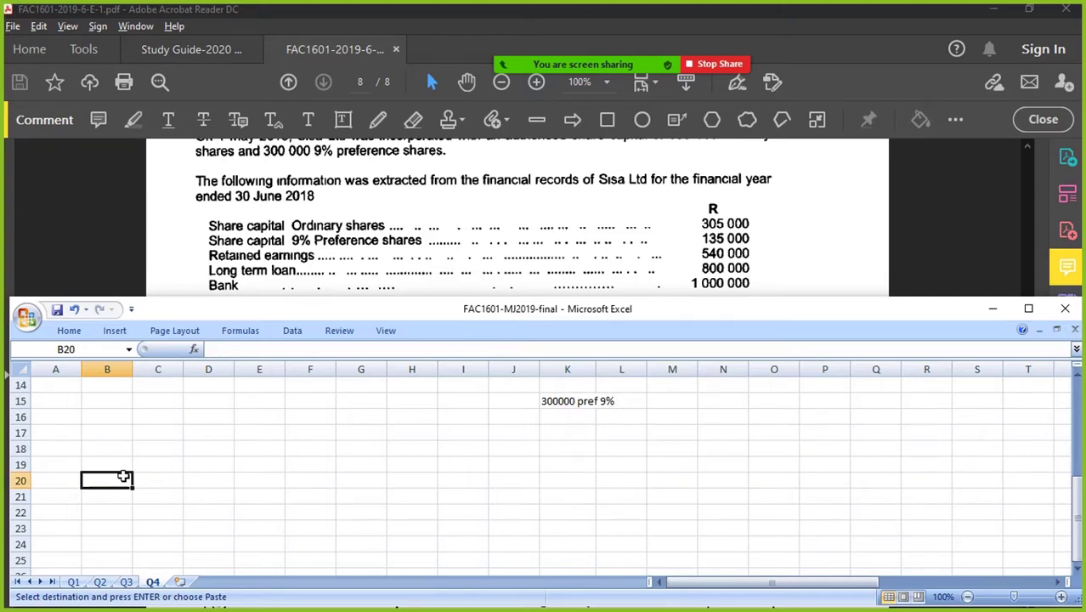
{"action": "key", "text": "ctrl+v"}
{"action": "left_click", "coordinate": [122, 499]}
Step: Enter "100000 Ordinary shares have been issued" in C21 under the answer heading
{"action": "left_click", "coordinate": [160, 501]}
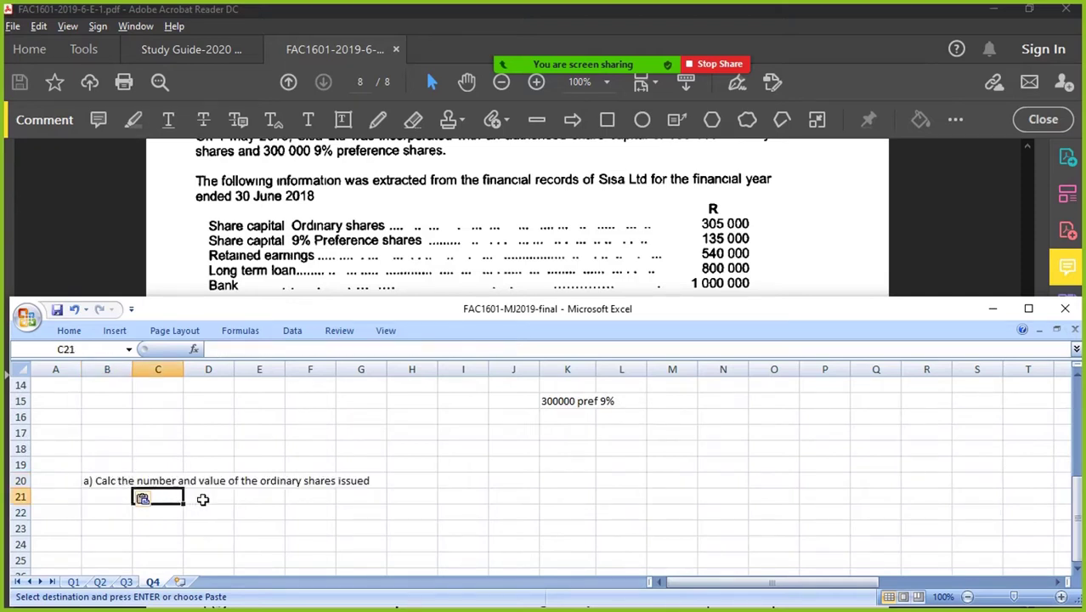
{"action": "type", "text": "100000"}
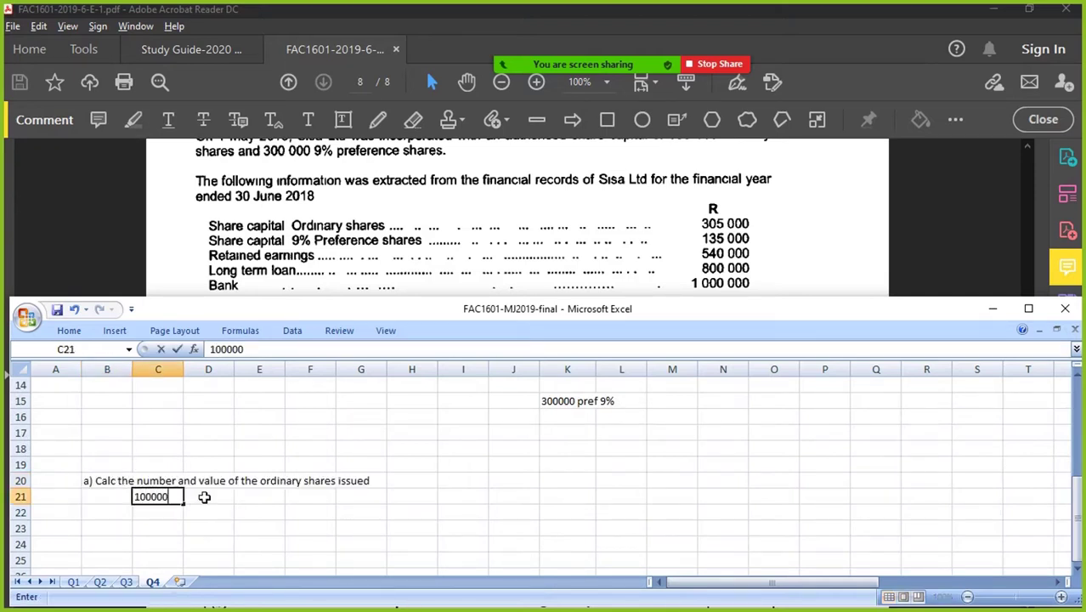
{"action": "type", "text": " share"}
{"action": "key", "text": "BackSpace"}
{"action": "key", "text": "BackSpace"}
{"action": "key", "text": "BackSpace"}
{"action": "key", "text": "BackSpace"}
{"action": "key", "text": "BackSpace"}
{"action": "key", "text": "BackSpace"}
{"action": "type", "text": "Ordinary shares have been issued"}
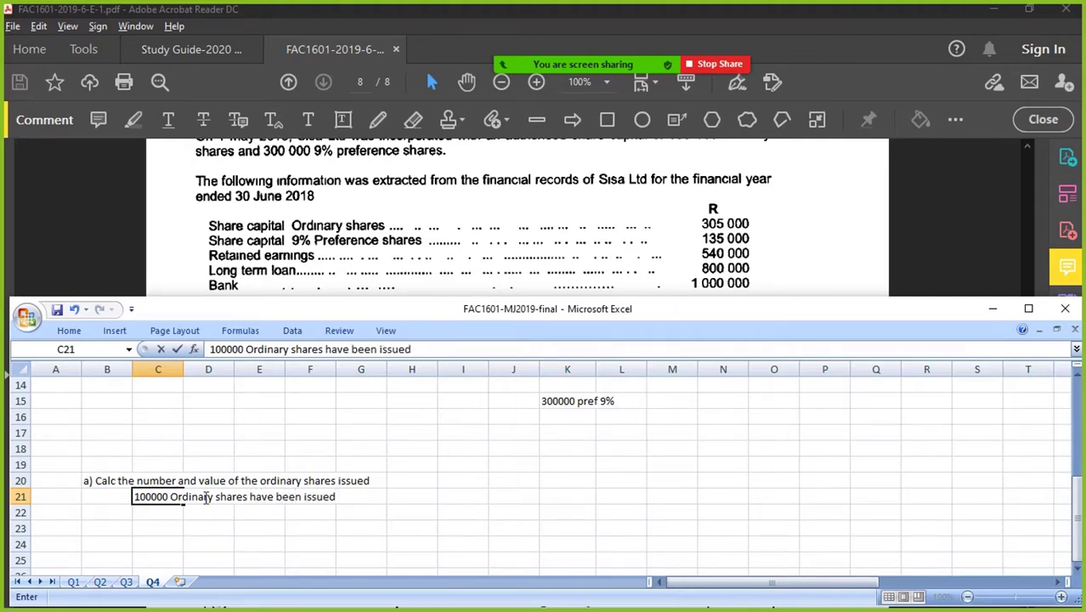
Step: Review the share timeline and check the ordinary share value at 30 June 2018 in AD7:AD10 against the exam question
{"action": "scroll", "coordinate": [206, 498], "scroll_direction": "up", "scroll_amount": 3}
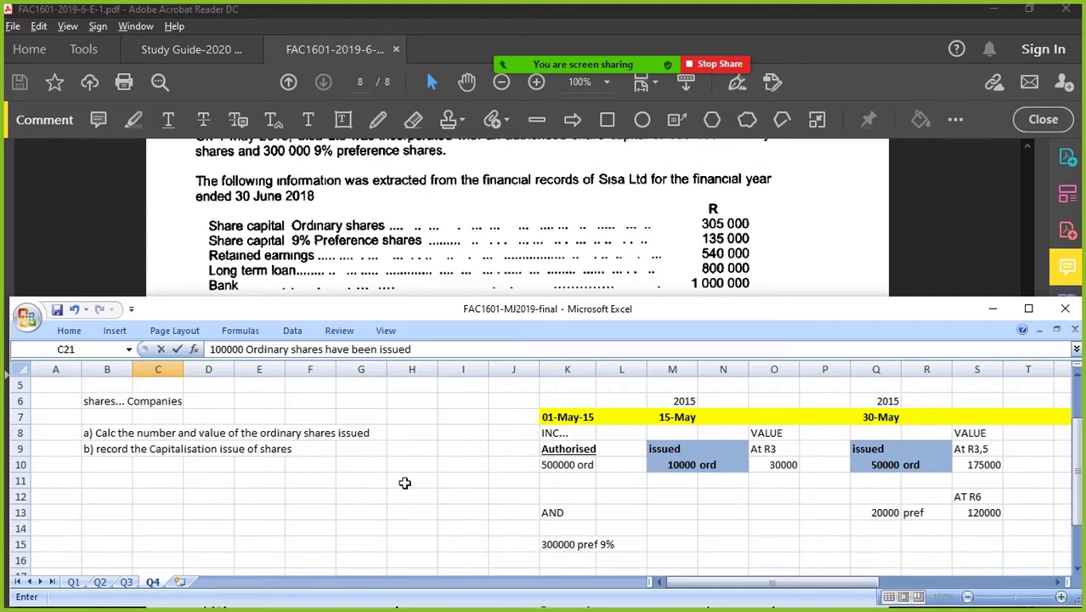
{"action": "left_click", "coordinate": [1020, 434]}
{"action": "key", "text": "Right"}
{"action": "key", "text": "Right"}
{"action": "key", "text": "Right"}
{"action": "key", "text": "Right"}
{"action": "key", "text": "Right"}
{"action": "key", "text": "Right"}
{"action": "key", "text": "Right"}
{"action": "key", "text": "Right"}
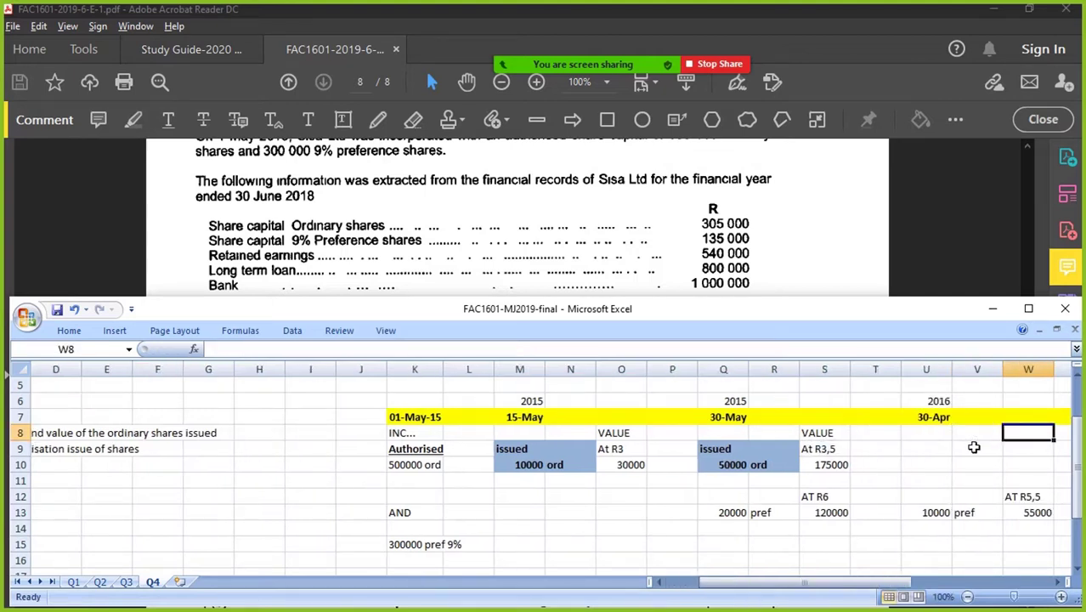
{"action": "key", "text": "Right"}
{"action": "key", "text": "Right"}
{"action": "key", "text": "Right"}
{"action": "key", "text": "Right"}
{"action": "key", "text": "Right"}
{"action": "key", "text": "Right"}
{"action": "key", "text": "Right"}
{"action": "key", "text": "Right"}
{"action": "key", "text": "Right"}
{"action": "key", "text": "Right"}
{"action": "key", "text": "Right"}
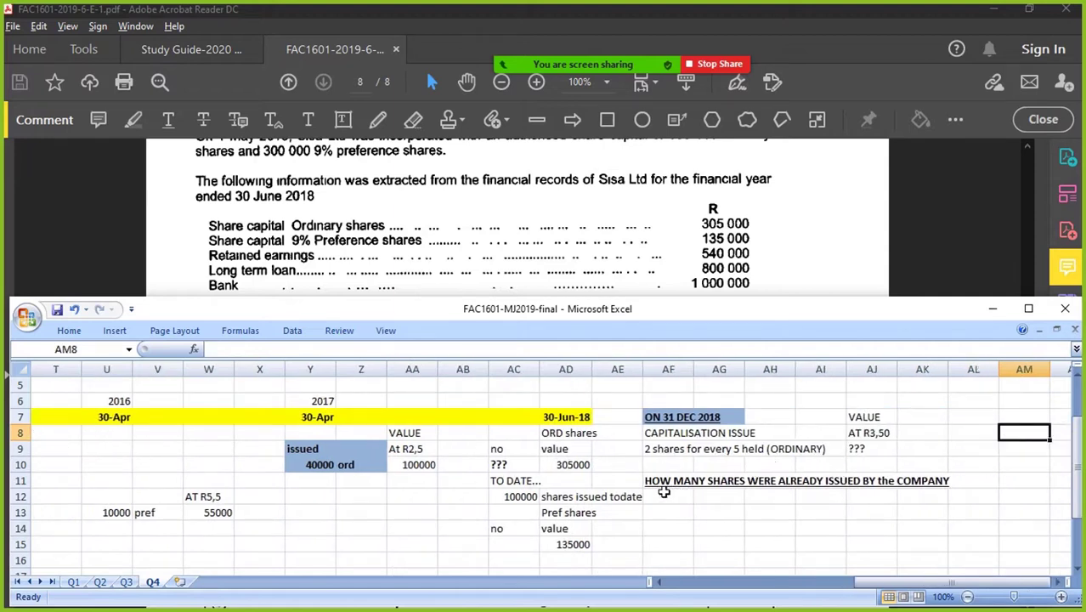
{"action": "left_click_drag", "start_coordinate": [568, 433], "coordinate": [575, 464]}
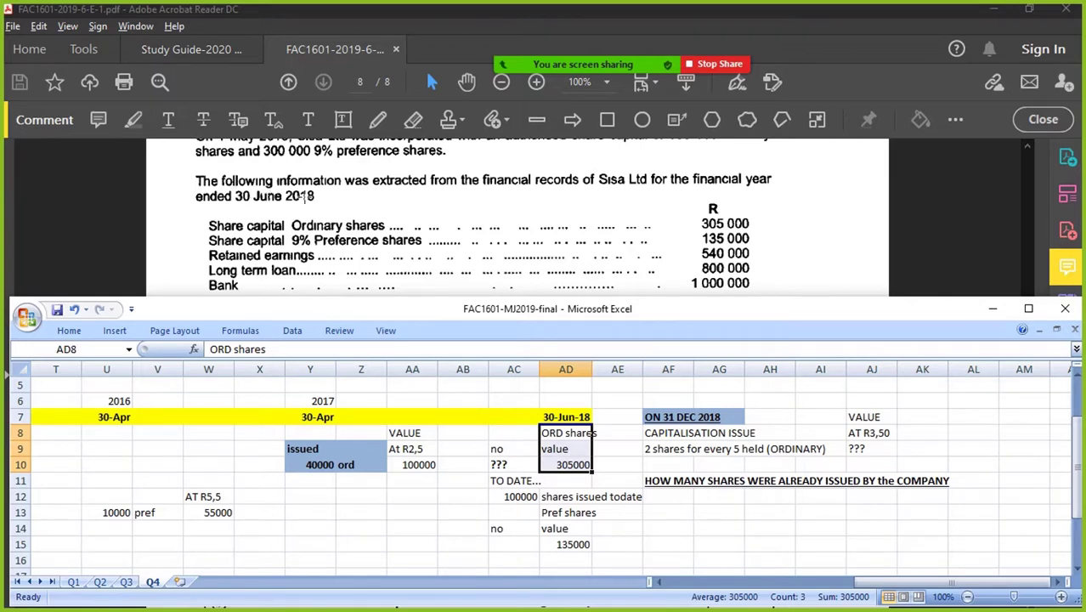
{"action": "left_click_drag", "start_coordinate": [581, 415], "coordinate": [579, 459]}
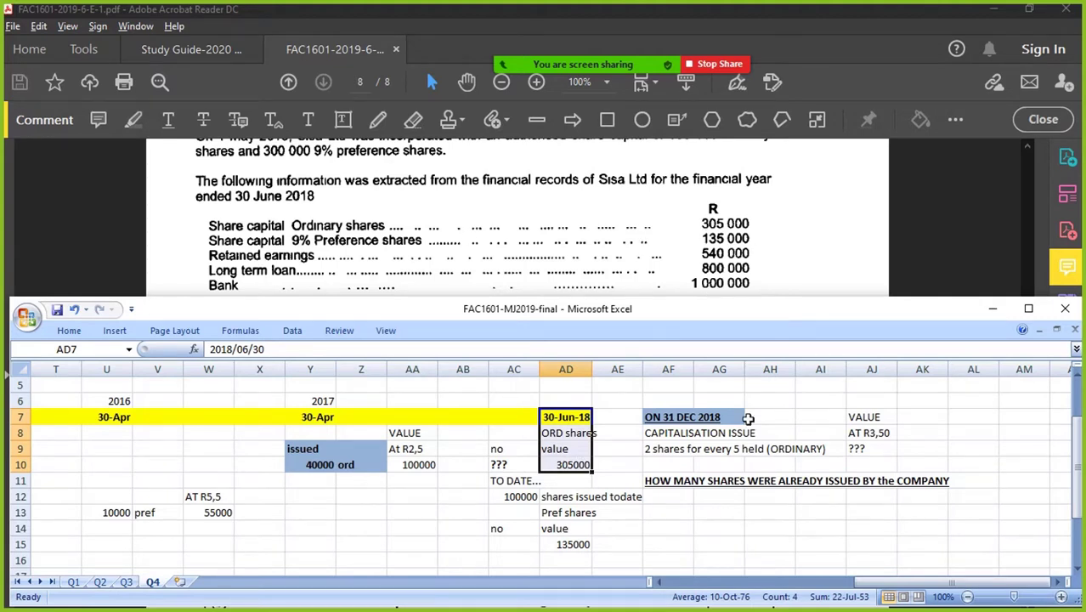
{"action": "left_click_drag", "start_coordinate": [918, 583], "coordinate": [702, 576]}
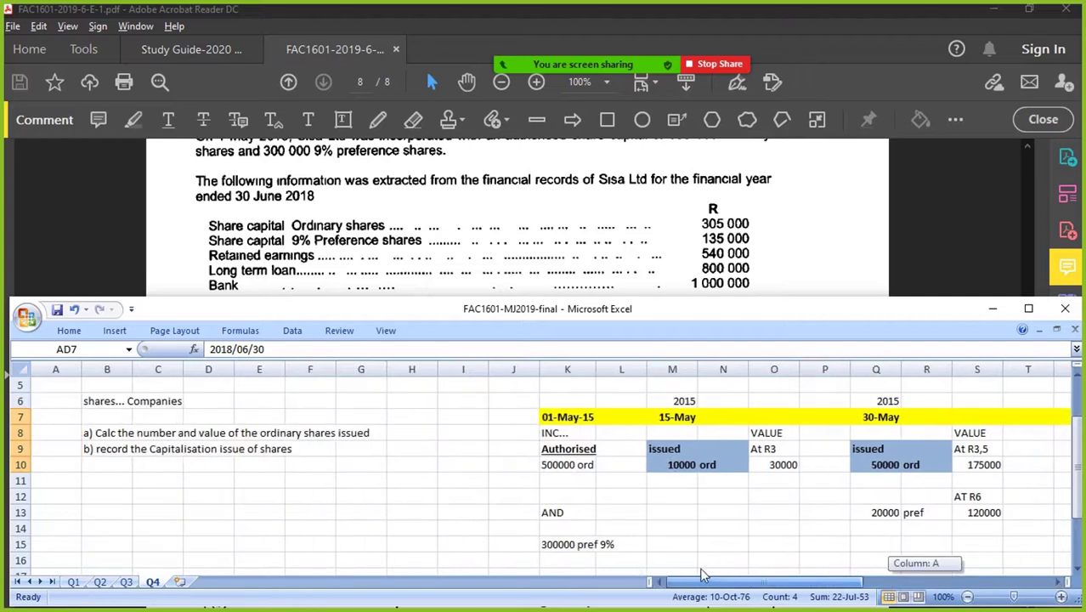
Step: Extend the answer text in C21 with "worth R305000..... So each share is worth"
{"action": "scroll", "coordinate": [574, 499], "scroll_direction": "down", "scroll_amount": 3}
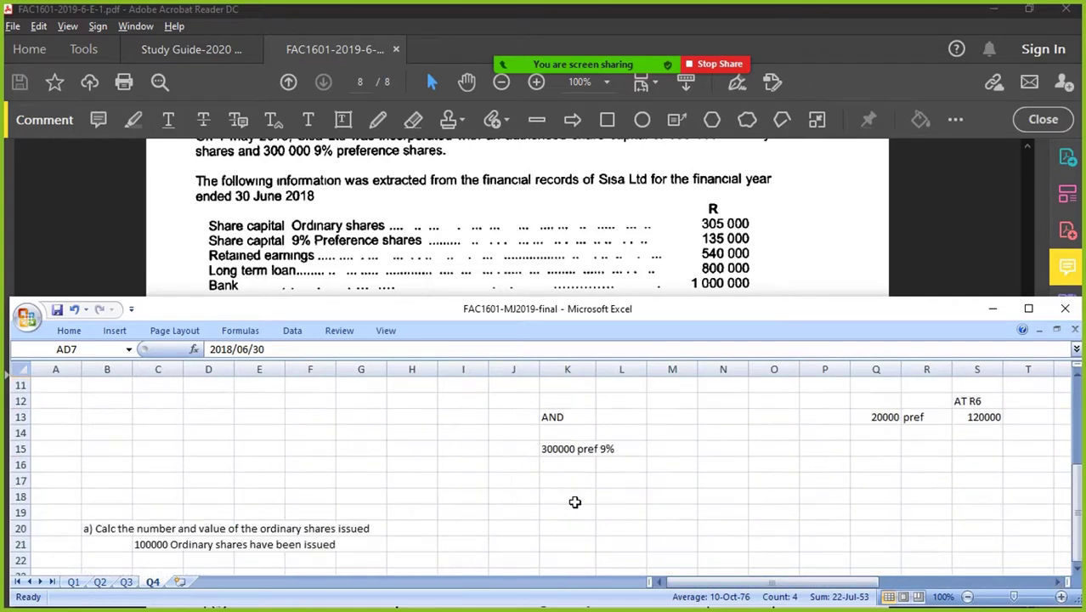
{"action": "left_click", "coordinate": [163, 496]}
{"action": "key", "text": "F2"}
{"action": "type", "text": "wor"}
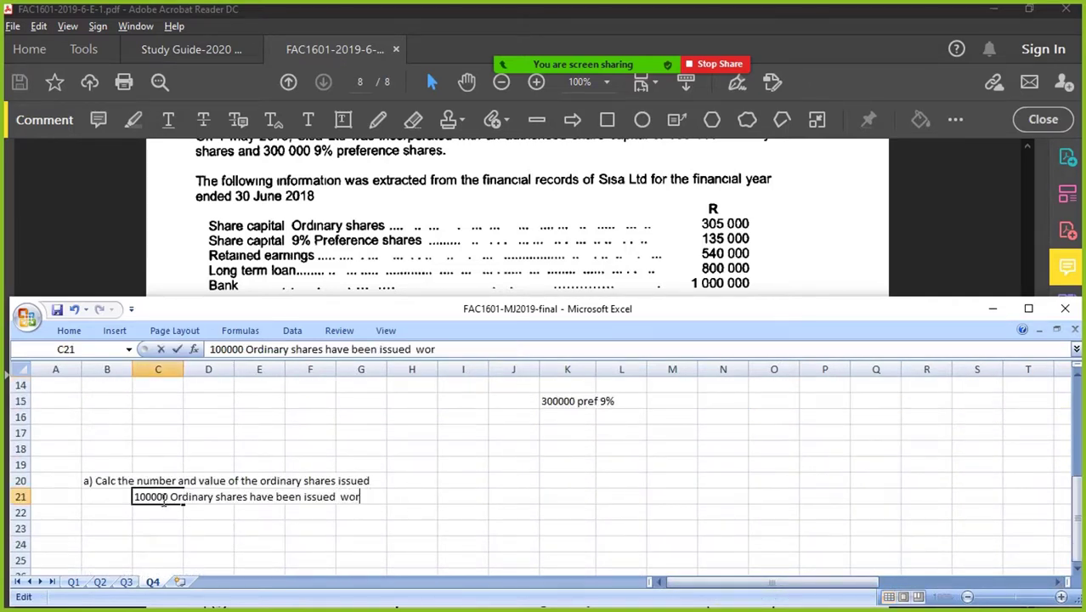
{"action": "type", "text": "th R3050000"}
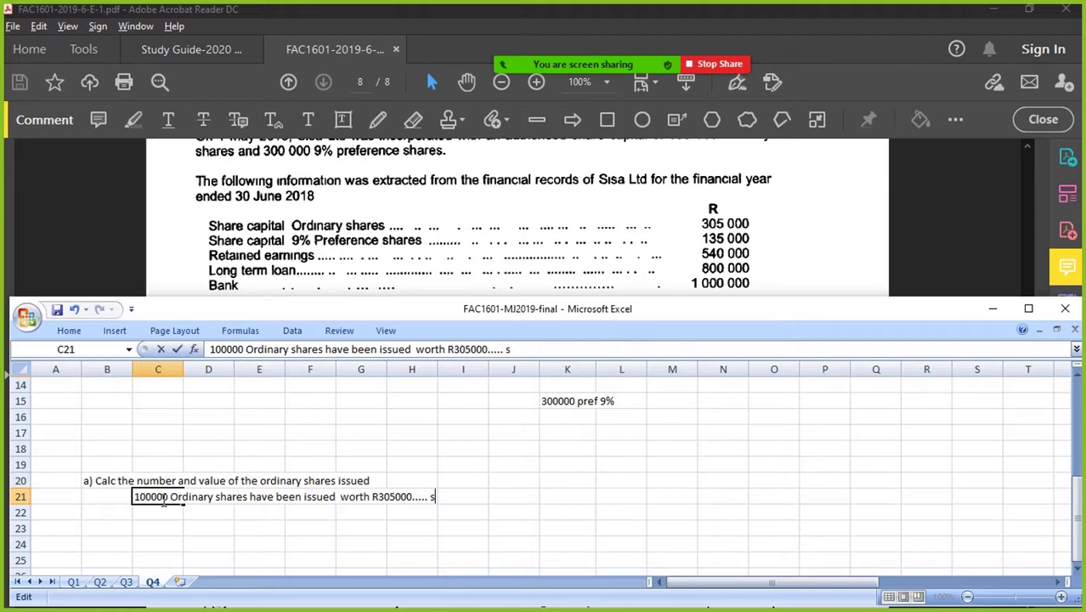
{"action": "type", "text": "..... So each share"}
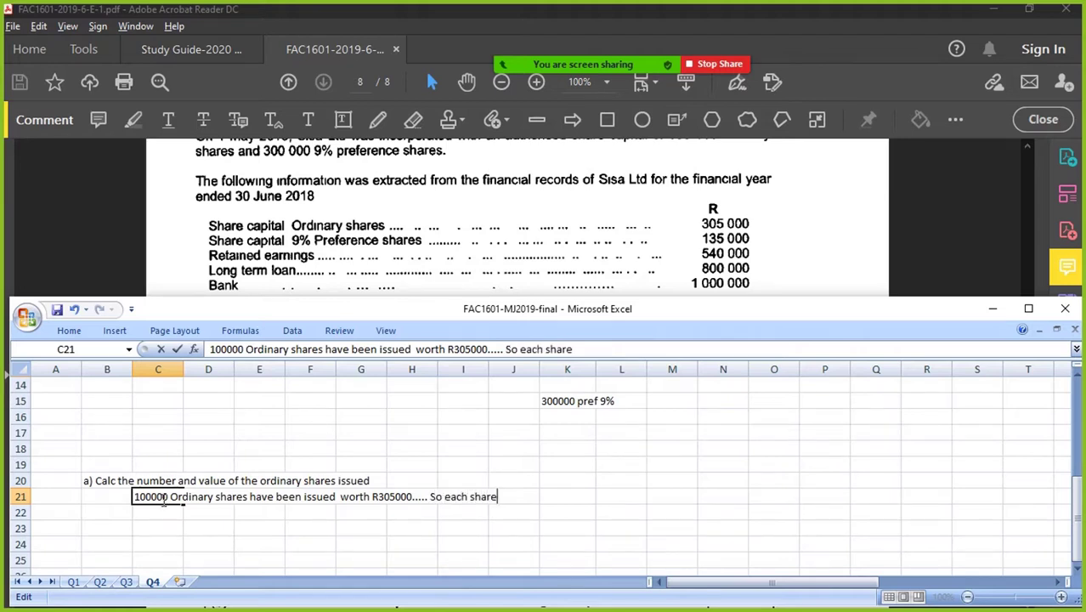
{"action": "type", "text": " is worth"}
{"action": "key", "text": "Return"}
Step: Calculate the value of each ordinary share in L21 as =305000/100000
{"action": "key", "text": "Right"}
{"action": "key", "text": "Right"}
{"action": "key", "text": "Right"}
{"action": "key", "text": "Right"}
{"action": "key", "text": "Right"}
{"action": "key", "text": "Right"}
{"action": "key", "text": "Right"}
{"action": "key", "text": "Right"}
{"action": "key", "text": "Right"}
{"action": "type", "text": "=305"}
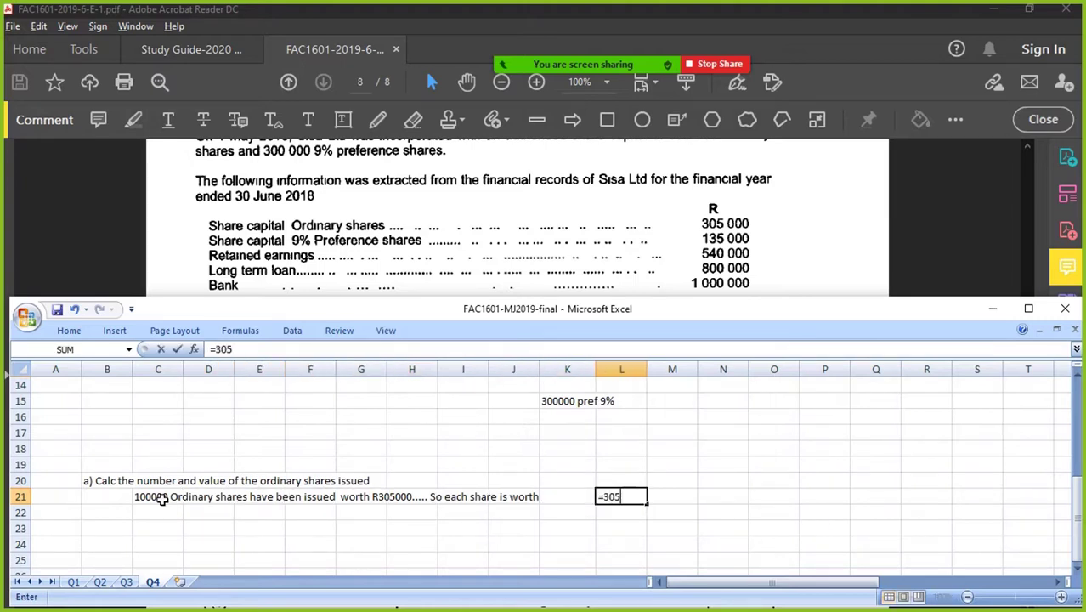
{"action": "type", "text": "000/100000"}
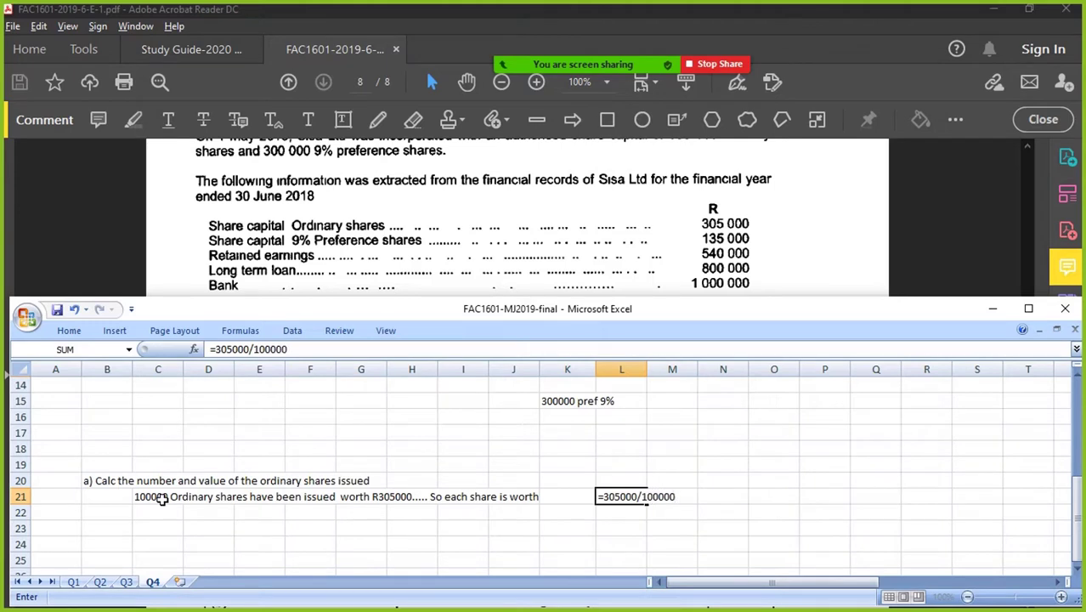
{"action": "key", "text": "Return"}
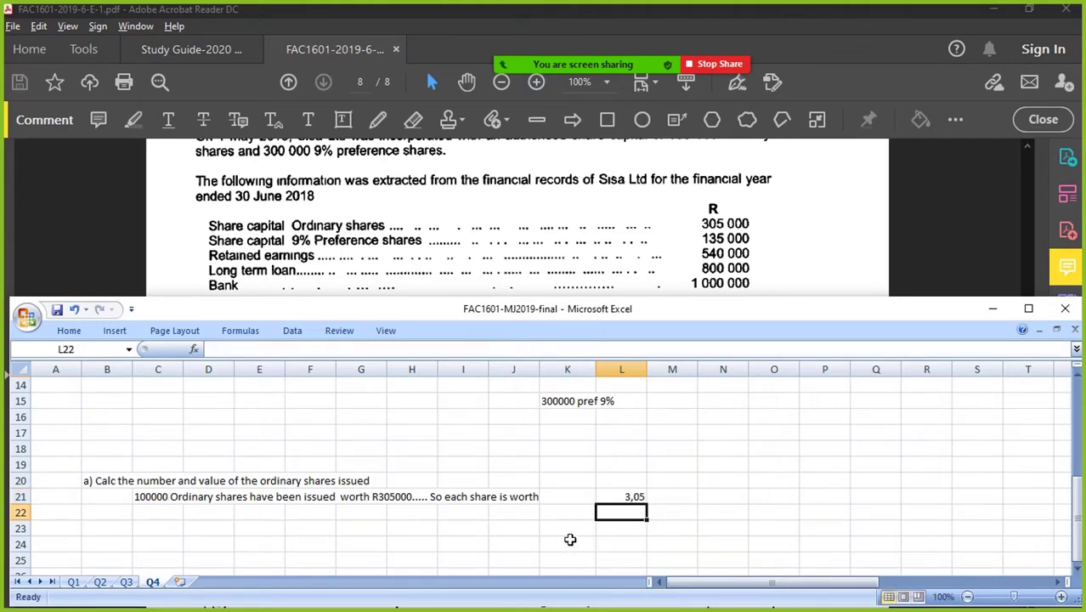
Step: Enter the label "VALUE per share" in L20 above the calculated share value
{"action": "left_click", "coordinate": [587, 497]}
{"action": "left_click", "coordinate": [627, 482]}
{"action": "type", "text": "VALUE per share"}
{"action": "key", "text": "Return"}
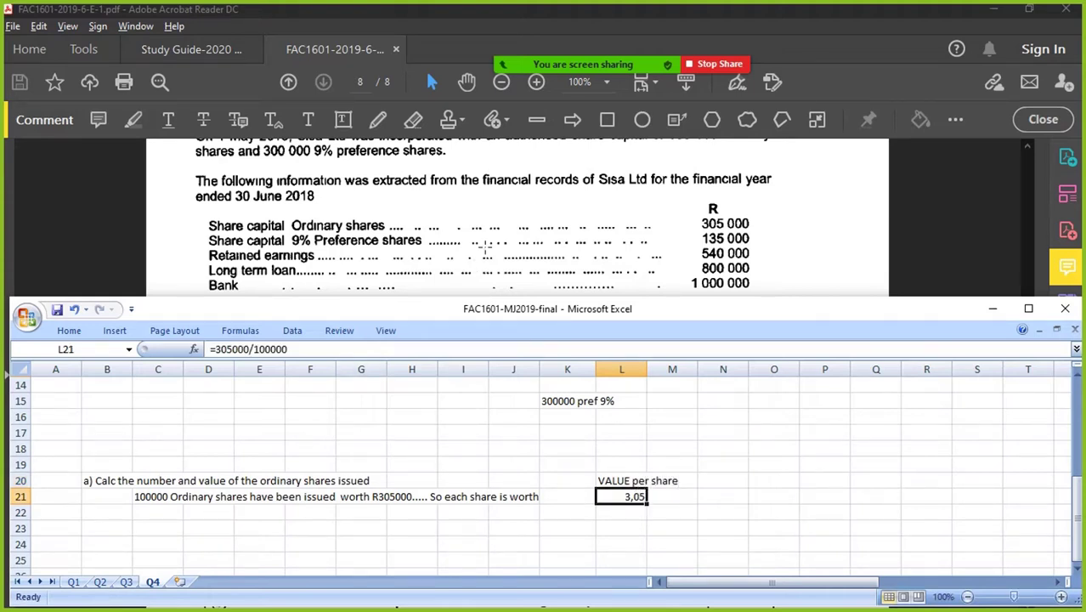
Step: Examine the exam's required section and compare it with the answer in B20:N21 and the 31 December 2018 capitalisation issue on the timeline
{"action": "scroll", "coordinate": [476, 244], "scroll_direction": "down", "scroll_amount": 8}
{"action": "scroll", "coordinate": [483, 243], "scroll_direction": "up", "scroll_amount": 2}
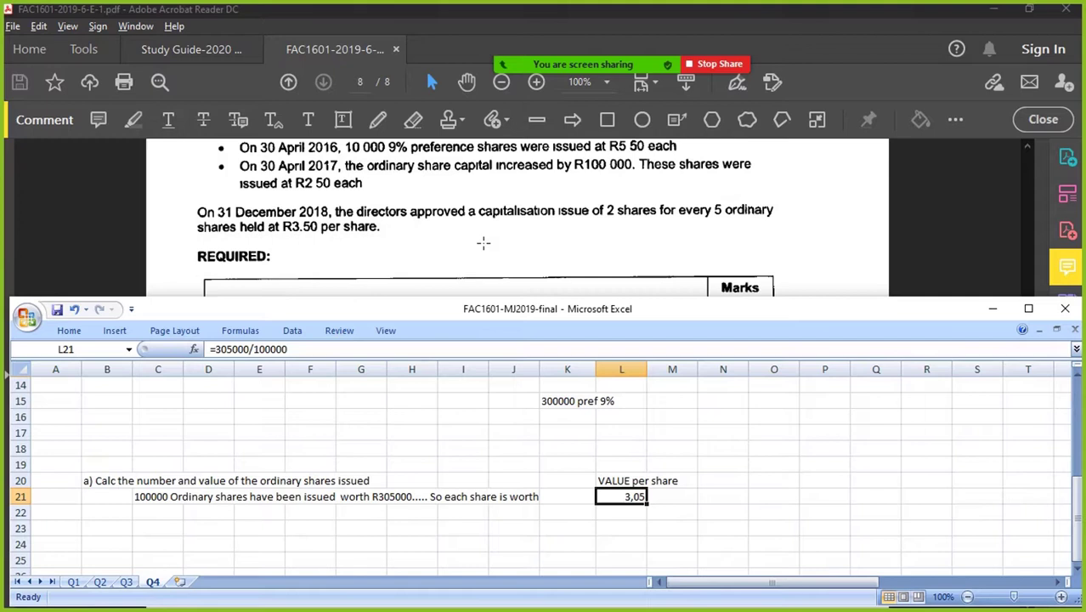
{"action": "scroll", "coordinate": [494, 242], "scroll_direction": "down", "scroll_amount": 2}
{"action": "left_click_drag", "start_coordinate": [124, 480], "coordinate": [701, 498]}
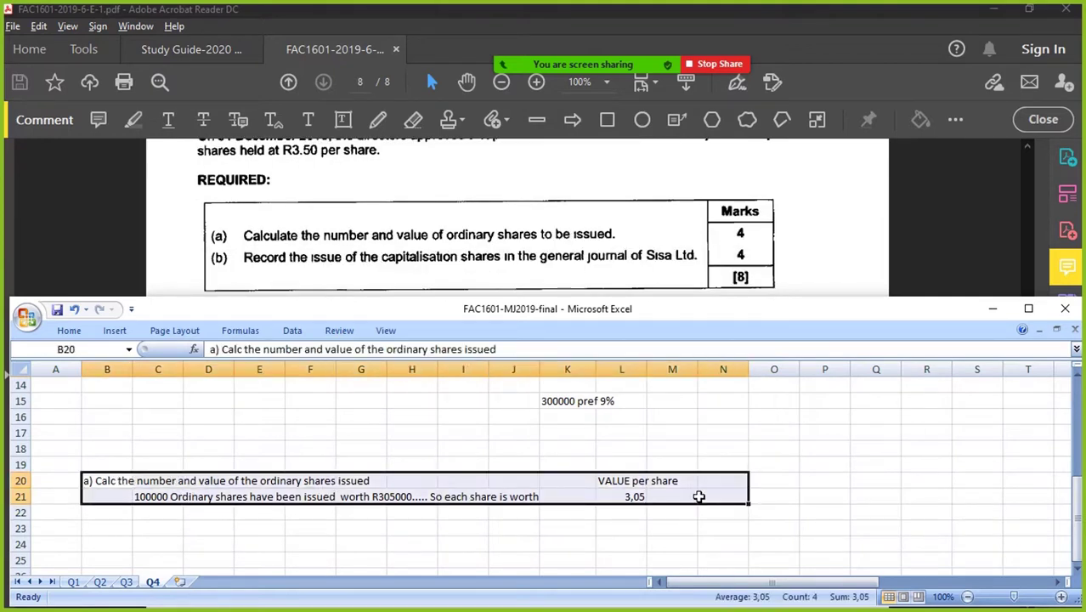
{"action": "scroll", "coordinate": [813, 483], "scroll_direction": "up", "scroll_amount": 4}
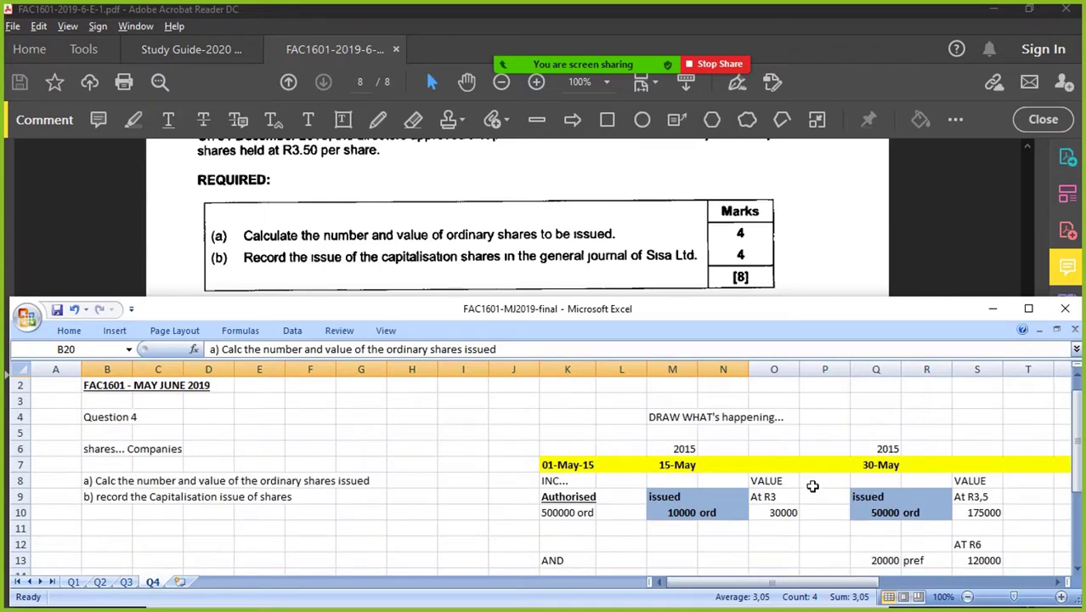
{"action": "left_click", "coordinate": [1059, 583]}
{"action": "left_click_drag", "start_coordinate": [1059, 583], "coordinate": [1059, 583]}
{"action": "scroll", "coordinate": [879, 518], "scroll_direction": "down", "scroll_amount": 1}
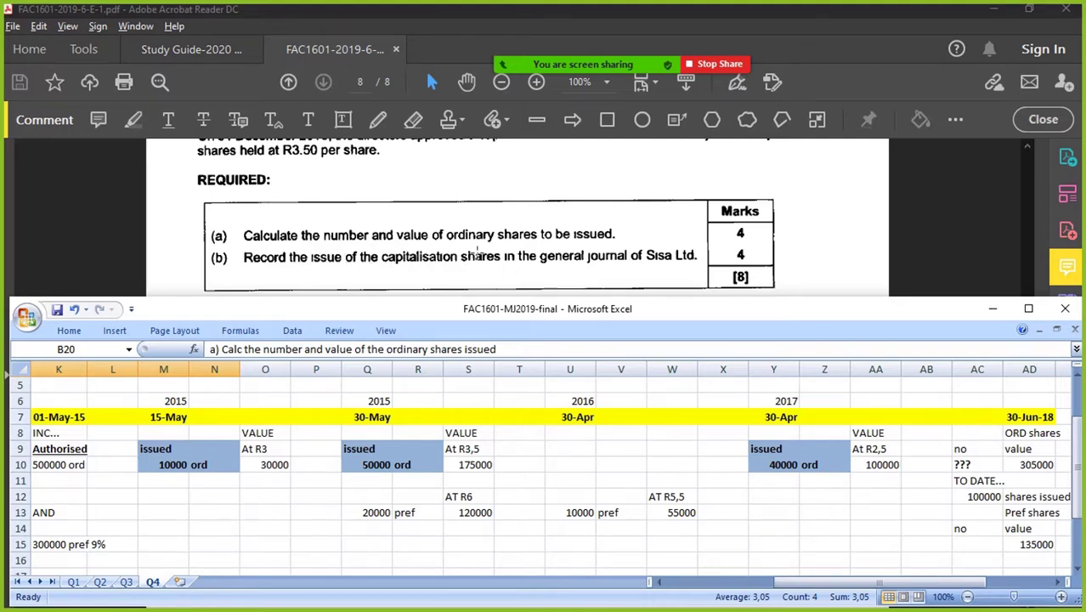
{"action": "left_click_drag", "start_coordinate": [803, 584], "coordinate": [986, 586]}
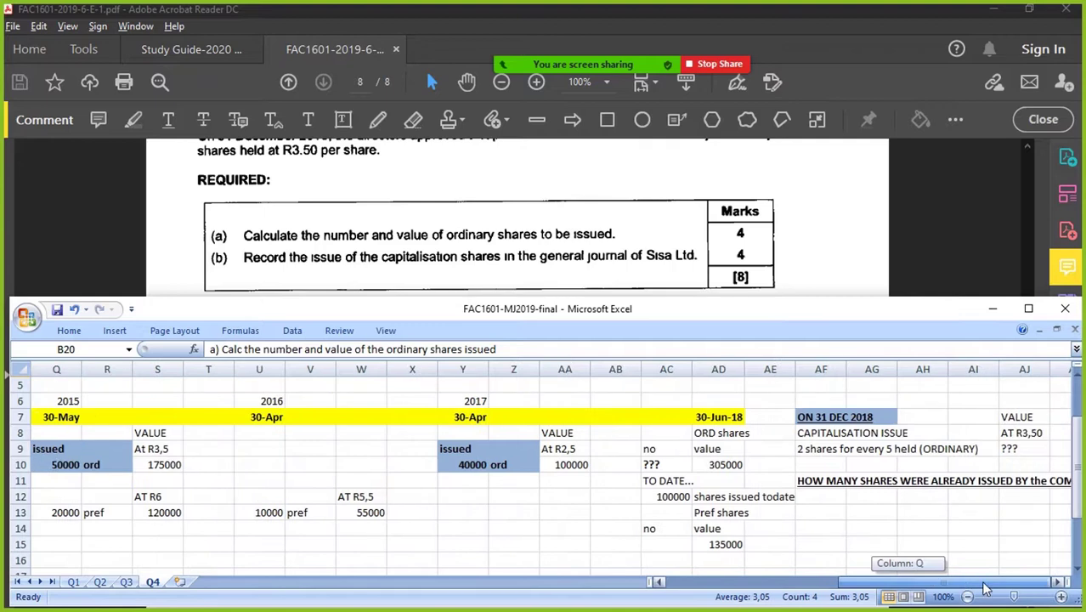
{"action": "scroll", "coordinate": [919, 515], "scroll_direction": "right", "scroll_amount": 3}
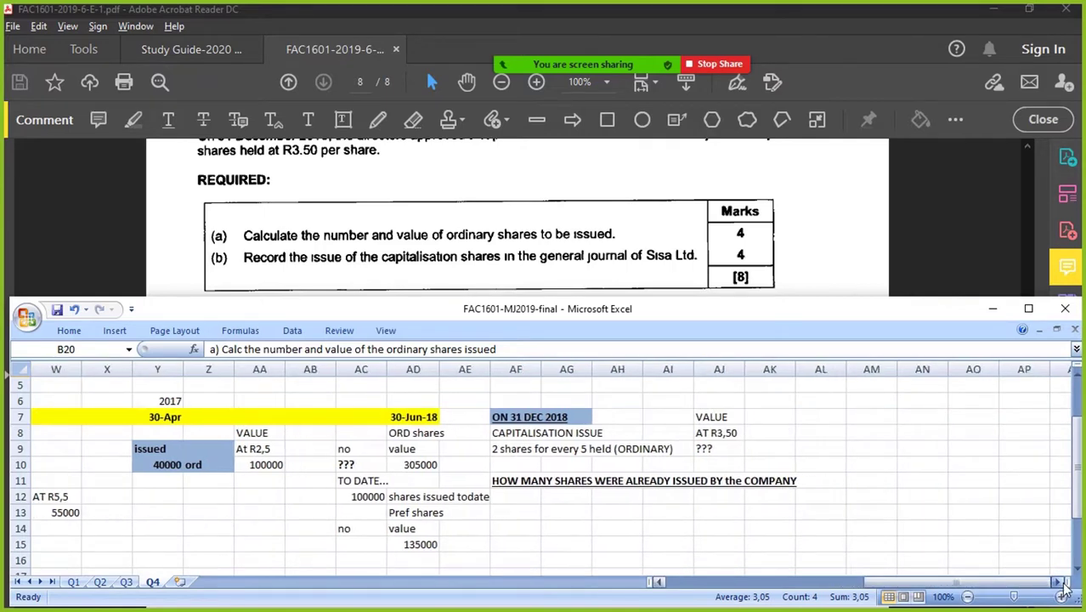
Step: Answer the question of how many shares were already issued by entering "100000 shares" in AM11
{"action": "scroll", "coordinate": [942, 532], "scroll_direction": "down", "scroll_amount": 1}
{"action": "left_click", "coordinate": [1076, 375]}
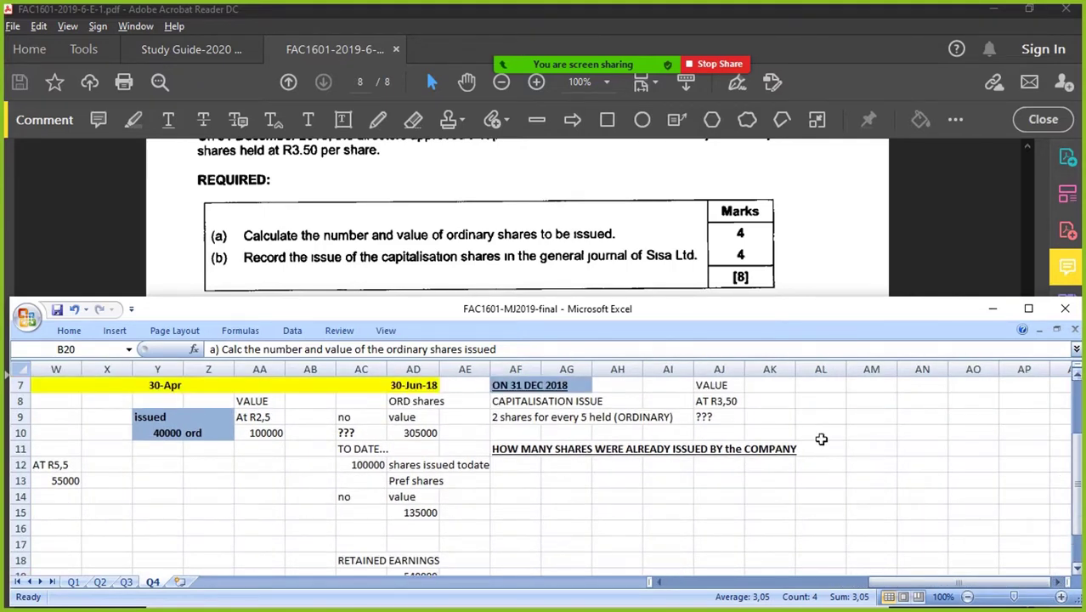
{"action": "left_click", "coordinate": [527, 483]}
{"action": "left_click", "coordinate": [520, 449]}
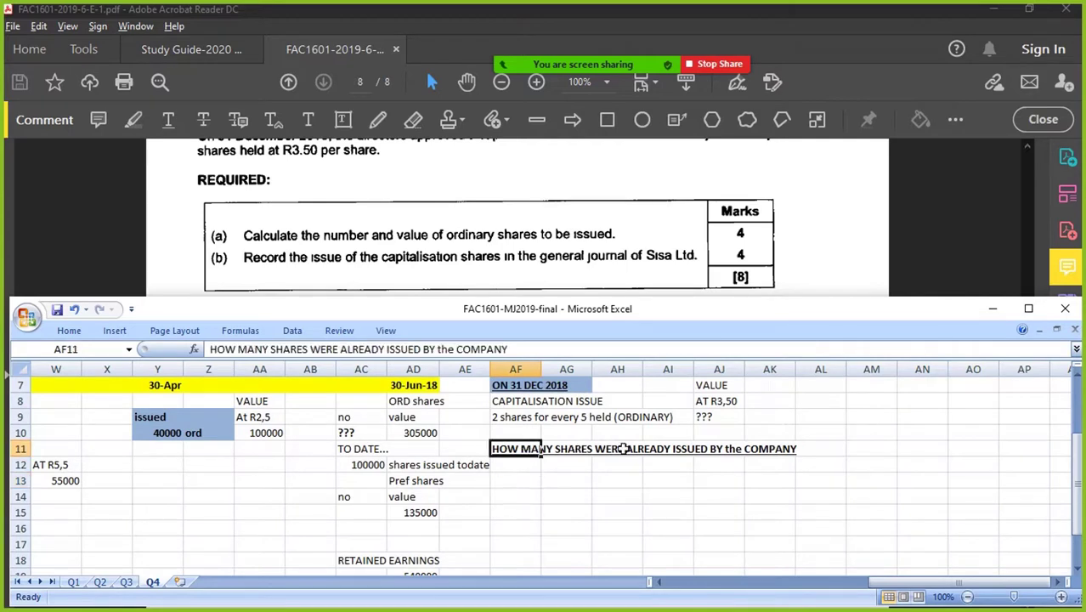
{"action": "left_click", "coordinate": [861, 450]}
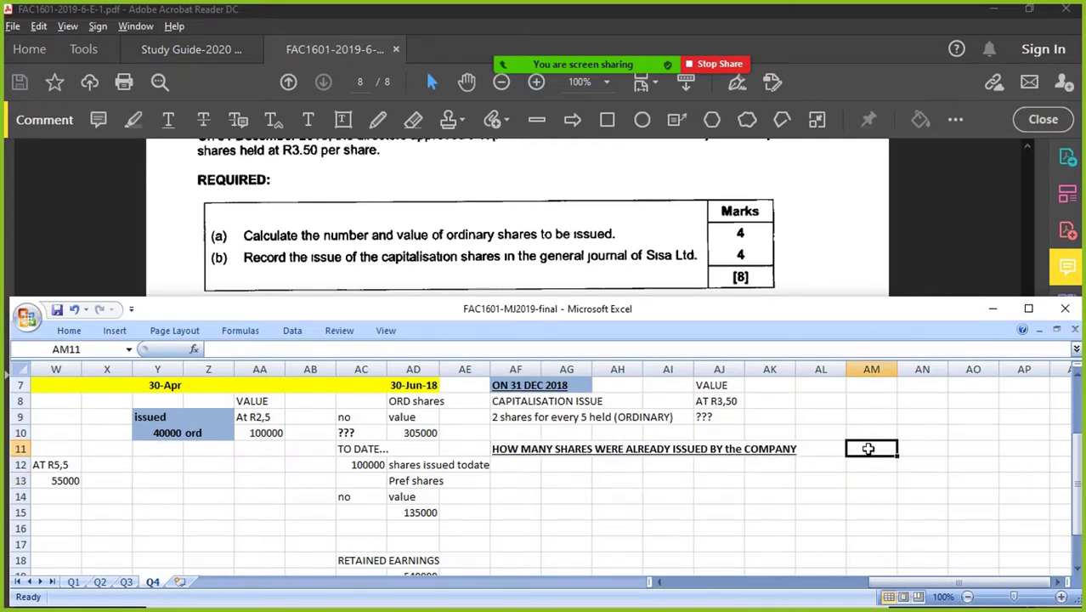
{"action": "type", "text": "100000 shares"}
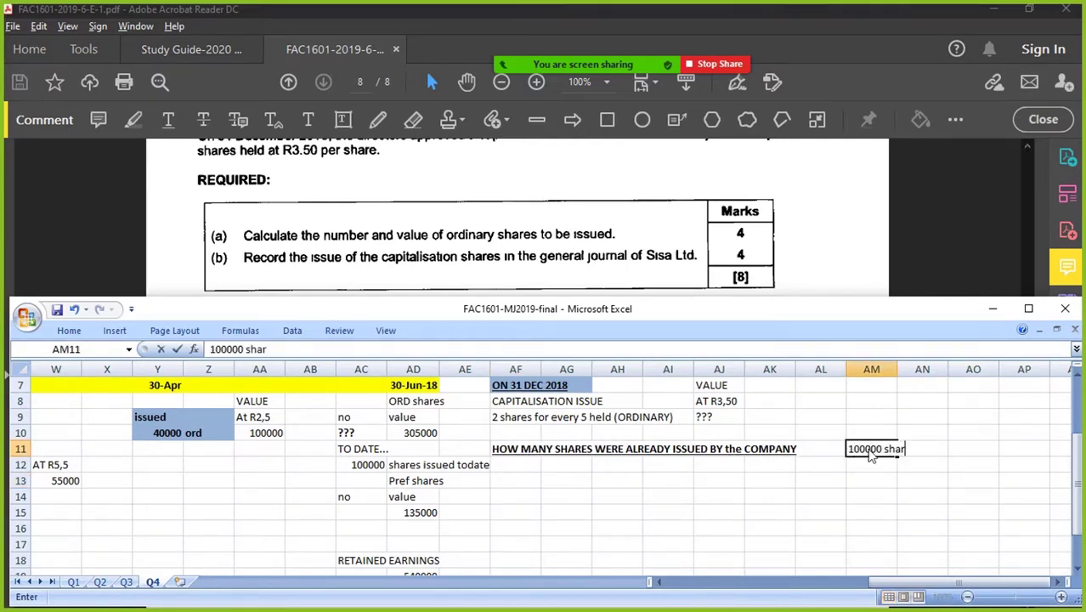
{"action": "key", "text": "Return"}
Step: Enter the label "CAP ISSUE amount of shares =" in AM12 below the issued share count
{"action": "type", "text": "S"}
{"action": "type", "text": "CAP"}
{"action": "type", "text": " ISSUE"}
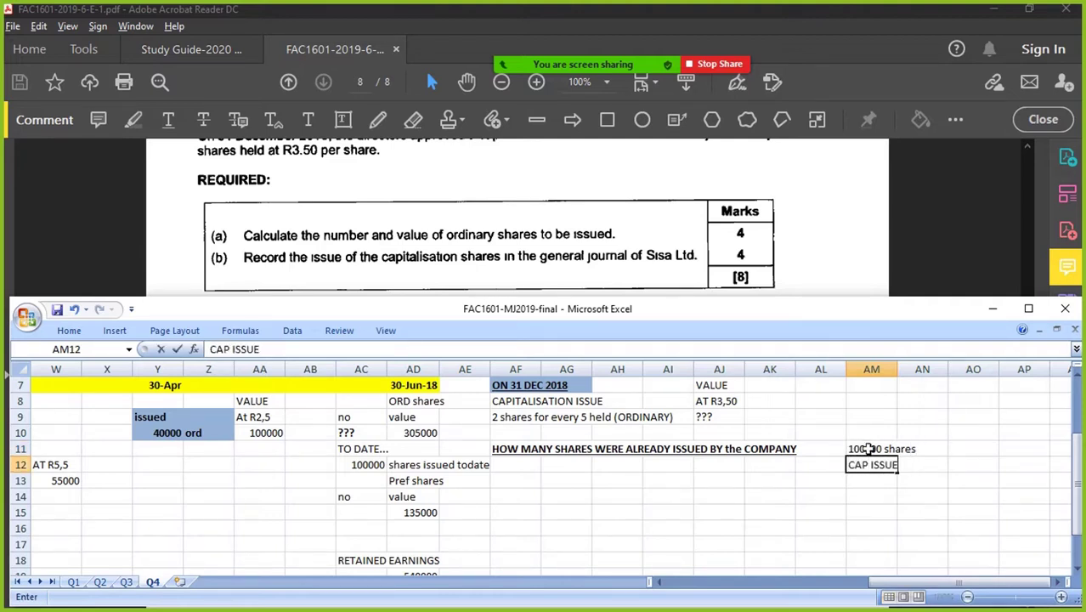
{"action": "type", "text": "shares ="}
{"action": "key", "text": "Return"}
Step: Calculate the capitalisation shares in AP12 as =100000*2/5 and add the unit "shares" in AQ12
{"action": "key", "text": "Up"}
{"action": "key", "text": "Right"}
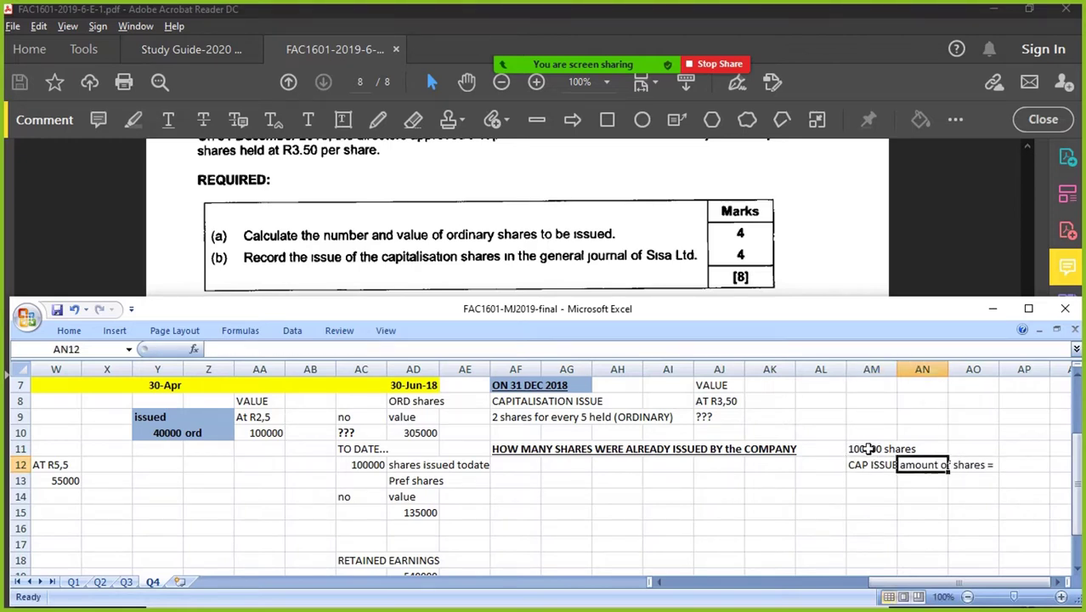
{"action": "key", "text": "Right"}
{"action": "key", "text": "Right"}
{"action": "type", "text": "=100"}
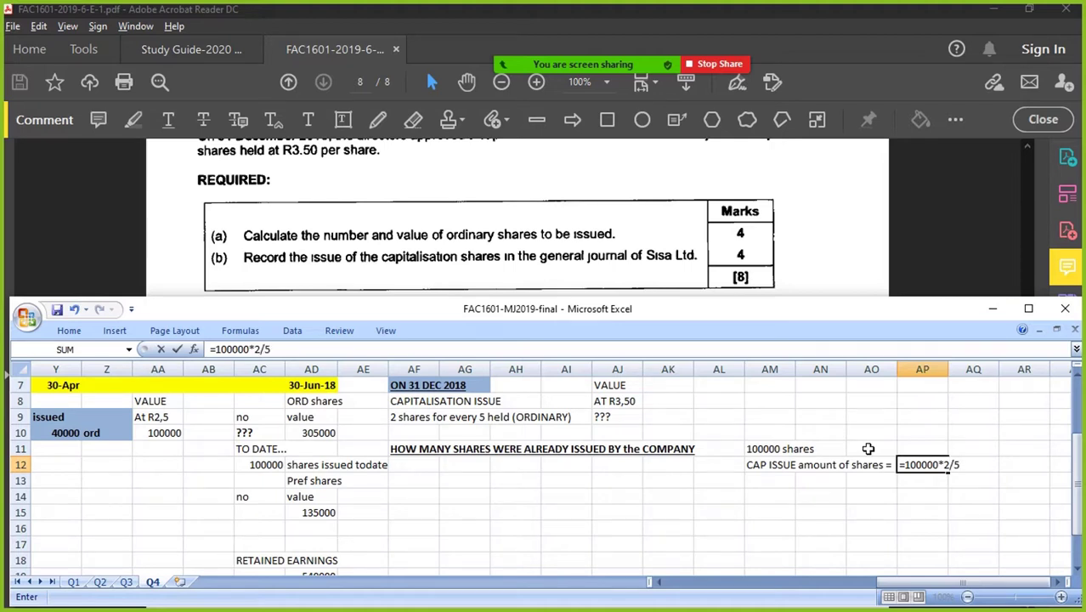
{"action": "key", "text": "Return"}
{"action": "key", "text": "Up"}
{"action": "key", "text": "Right"}
{"action": "type", "text": "shares"}
{"action": "key", "text": "Return"}
Step: Fill the capitalisation share result in AP12:AQ12 with green
{"action": "key", "text": "Up"}
{"action": "key", "text": "Left"}
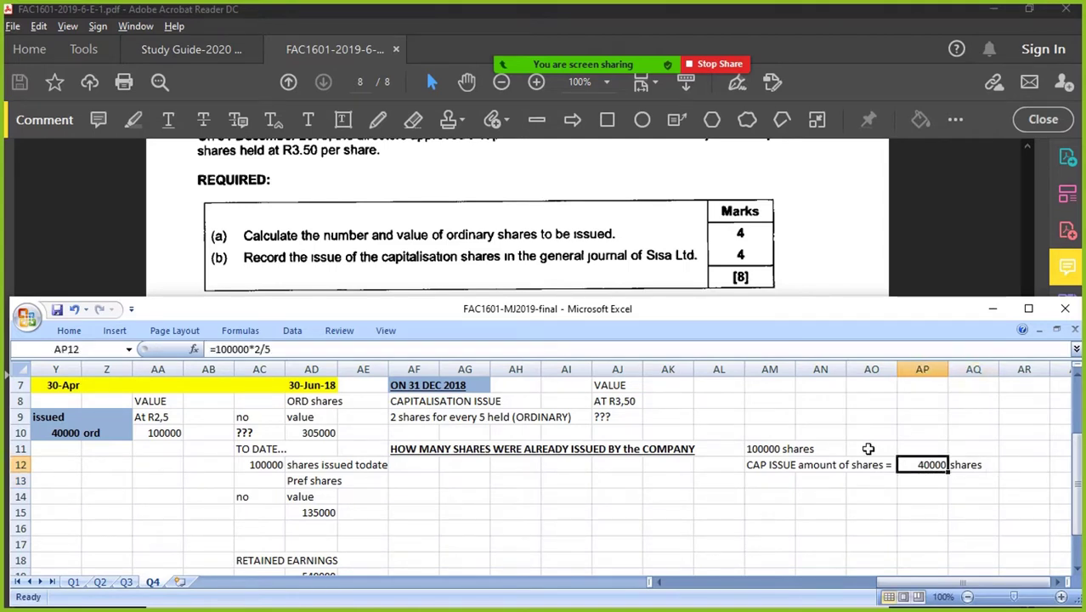
{"action": "key", "text": "shift+Right"}
{"action": "left_click", "coordinate": [76, 332]}
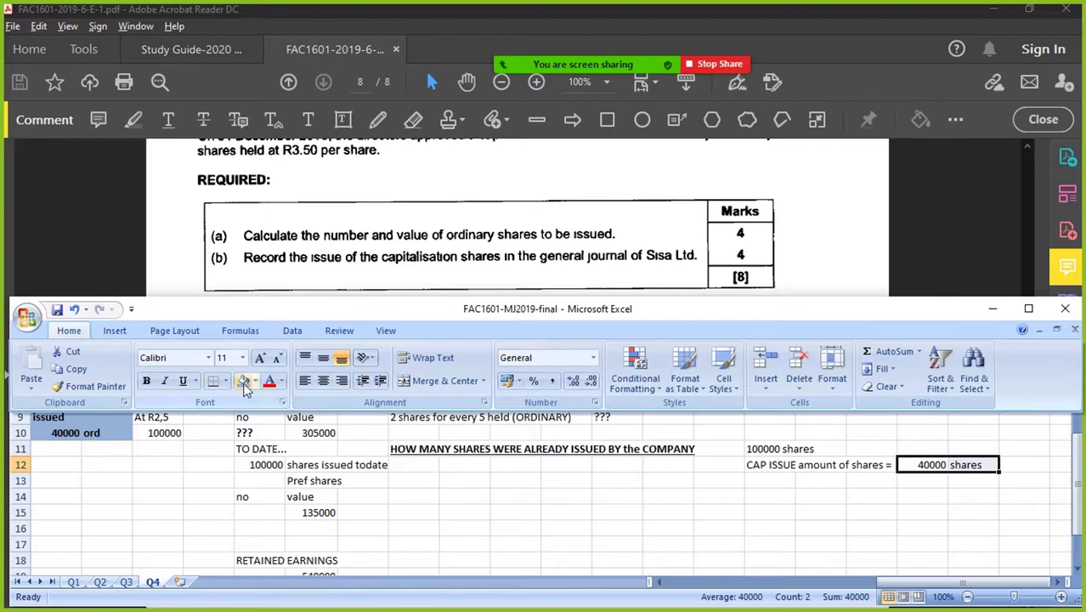
{"action": "left_click", "coordinate": [255, 383]}
{"action": "left_click", "coordinate": [296, 499]}
Step: Enter the heading "CAP ISSUE" in AP11 above the highlighted share result
{"action": "left_click", "coordinate": [932, 446]}
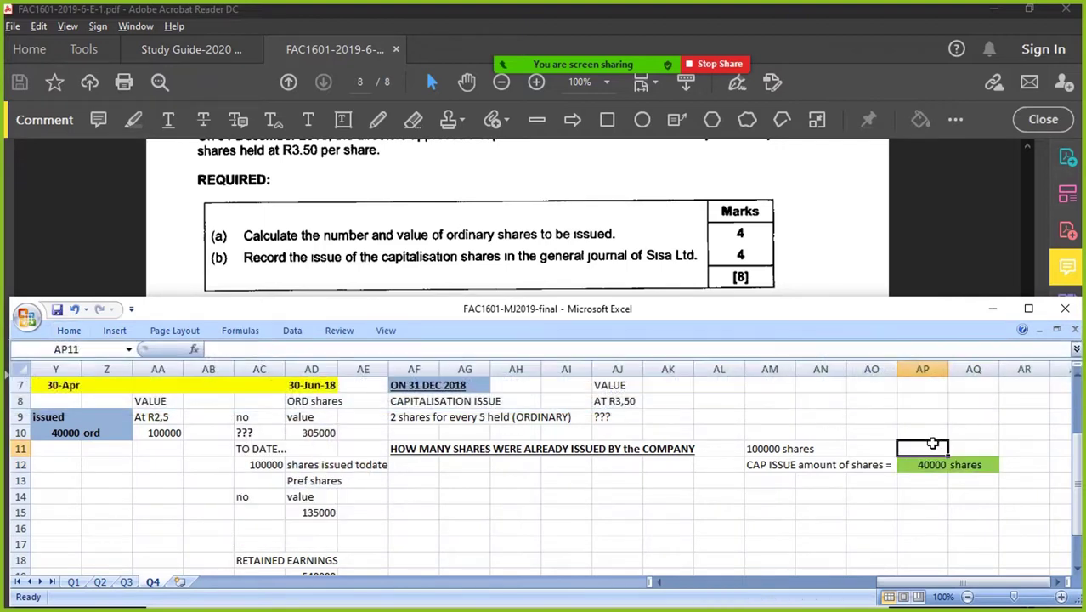
{"action": "type", "text": "CAP ISSUE"}
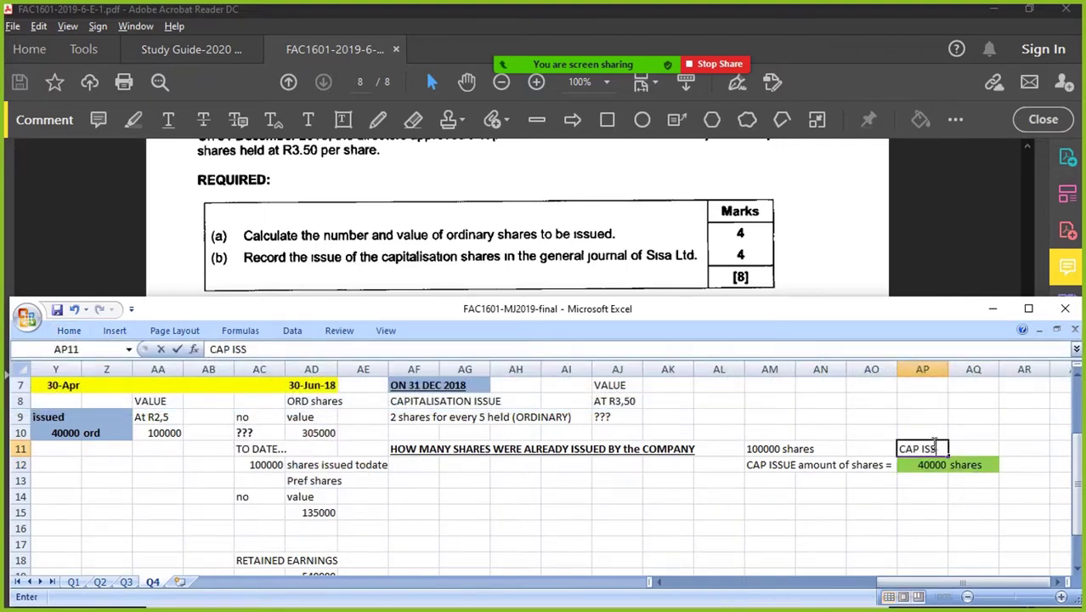
{"action": "key", "text": "Return"}
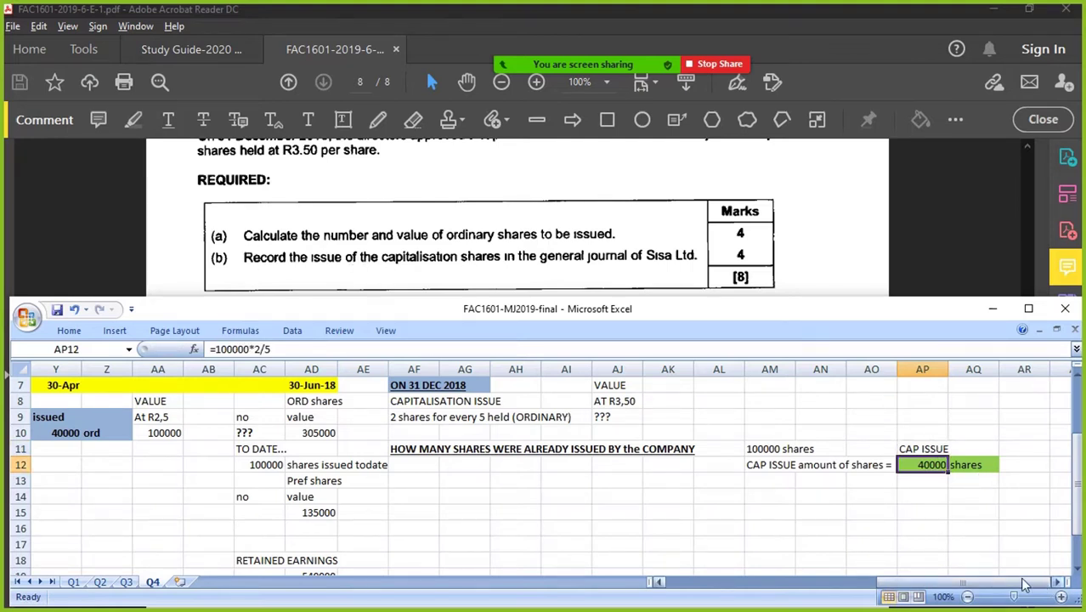
Step: Copy the requirement "b) record the Capitalisation issue of shares" from B9:F9 to AP14
{"action": "left_click_drag", "start_coordinate": [1020, 583], "coordinate": [808, 583]}
{"action": "left_click_drag", "start_coordinate": [119, 423], "coordinate": [323, 423]}
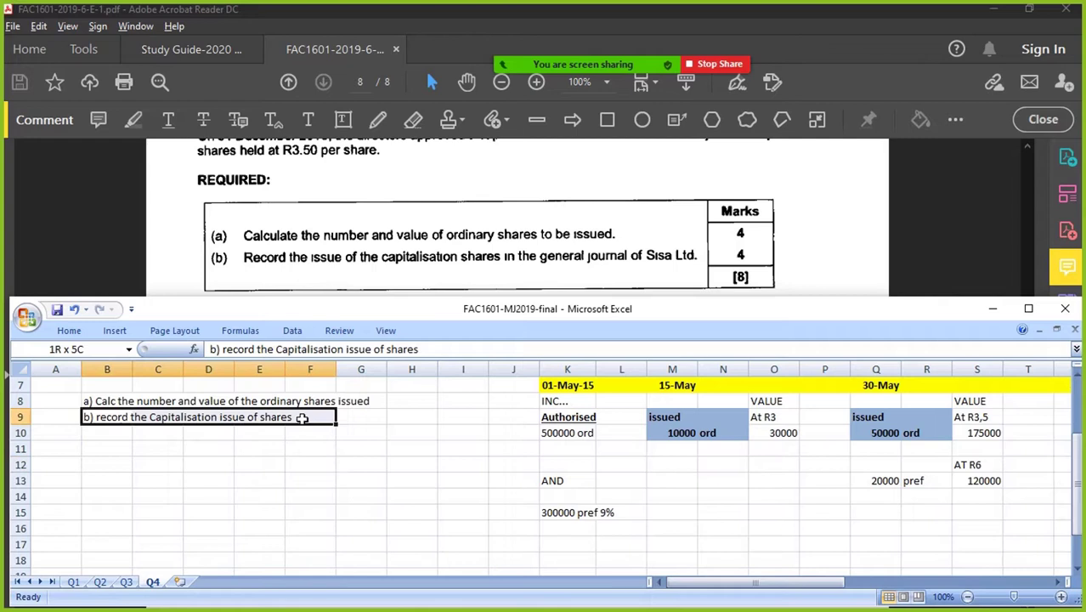
{"action": "key", "text": "ctrl+c"}
{"action": "left_click", "coordinate": [1044, 586]}
{"action": "left_click", "coordinate": [1044, 587]}
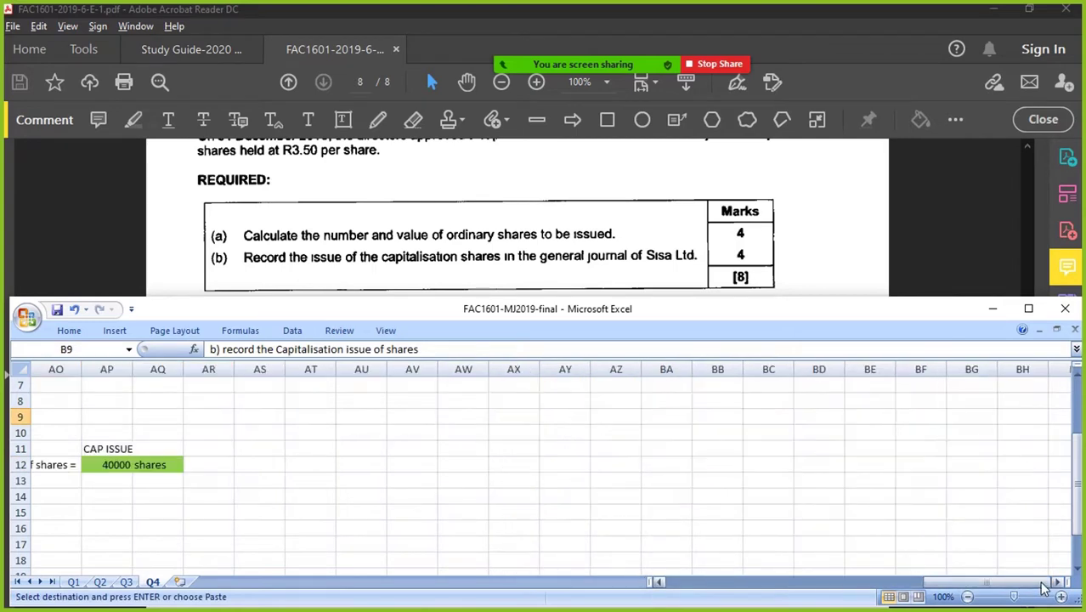
{"action": "left_click", "coordinate": [125, 498]}
{"action": "key", "text": "ctrl+v"}
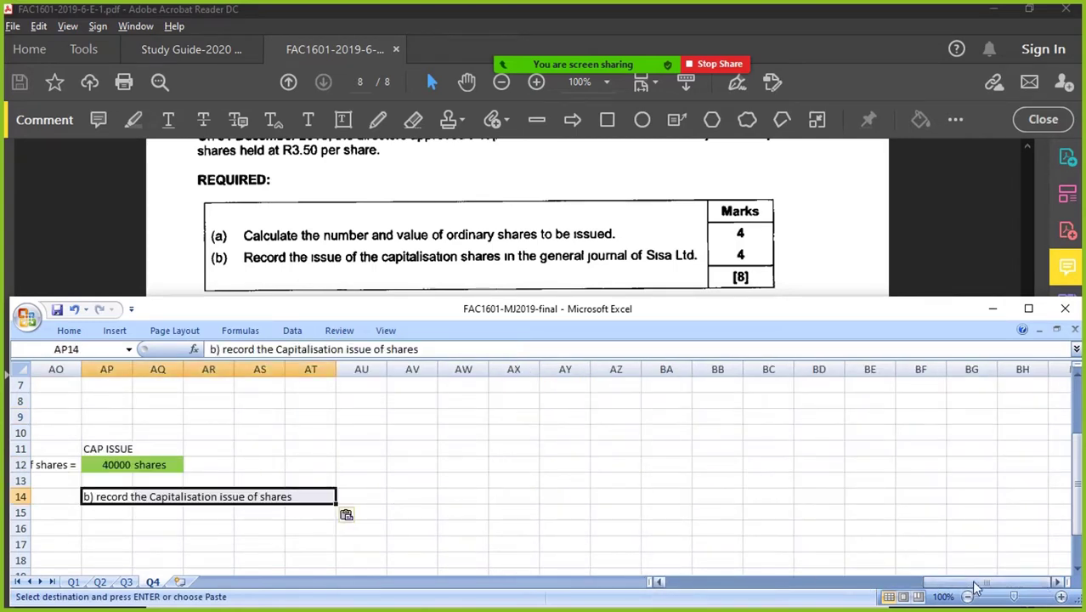
Step: In the maximized workbook, replace the ??? in AJ9 with a link to AP12 and enter "shares" in AK9
{"action": "left_click_drag", "start_coordinate": [977, 583], "coordinate": [943, 583]}
{"action": "left_click", "coordinate": [1028, 308]}
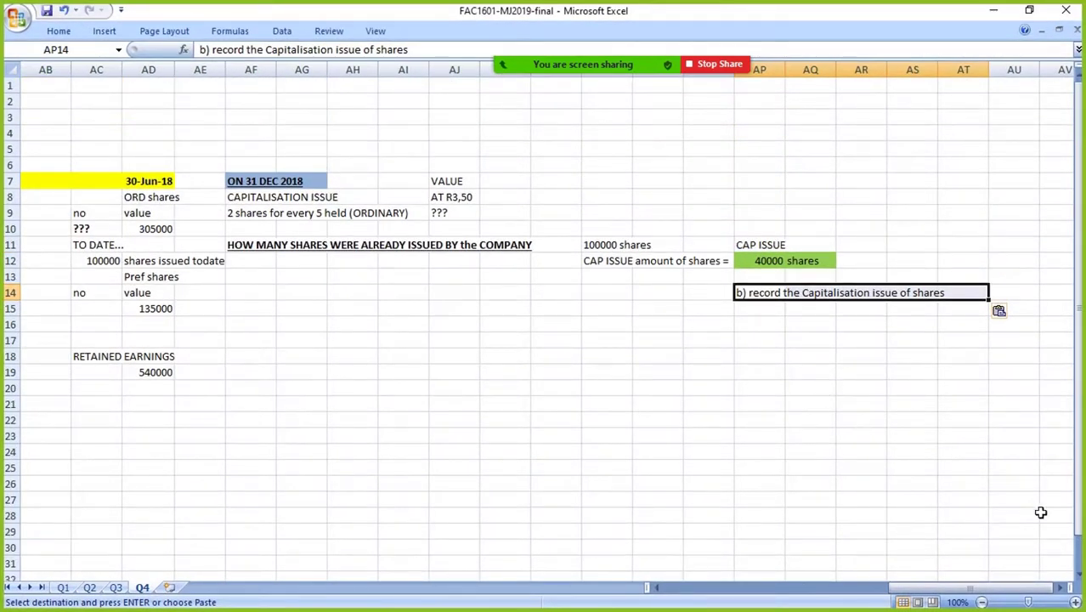
{"action": "left_click", "coordinate": [1060, 588]}
{"action": "left_click", "coordinate": [1060, 587]}
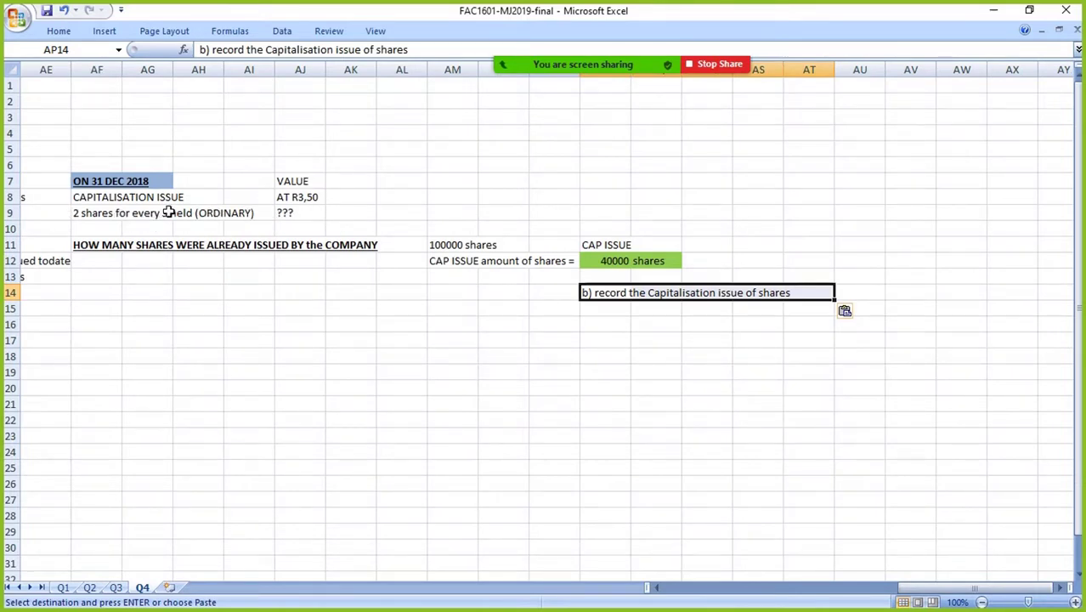
{"action": "left_click", "coordinate": [284, 220]}
{"action": "type", "text": "="}
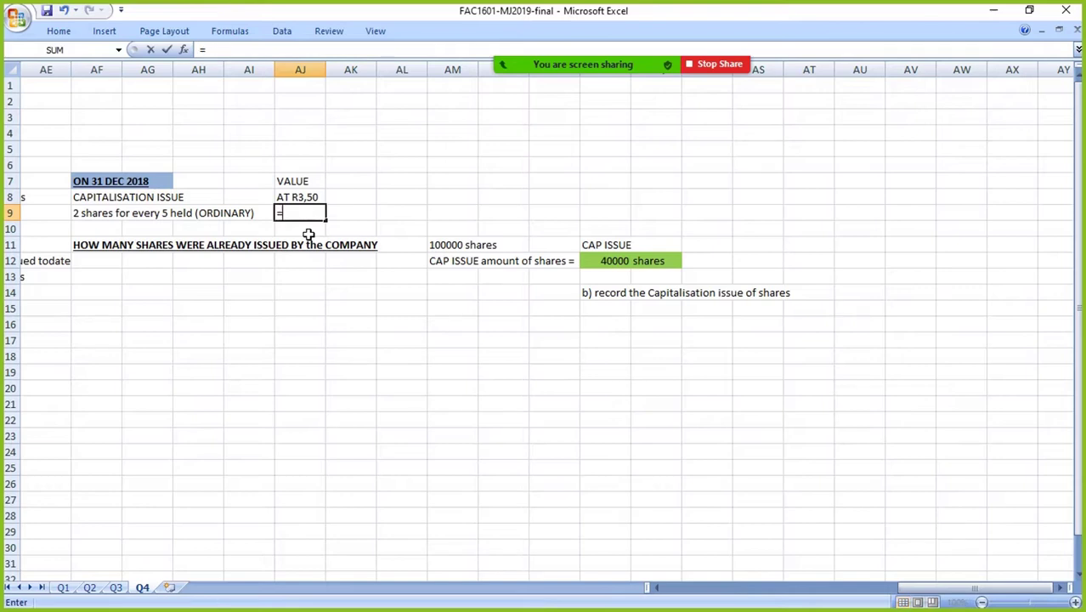
{"action": "left_click", "coordinate": [607, 261]}
{"action": "key", "text": "Return"}
{"action": "key", "text": "Up"}
{"action": "key", "text": "Right"}
{"action": "type", "text": "shares"}
{"action": "key", "text": "Return"}
Step: Move the headings "VALUE" and "AT R3,50" from AJ7:AJ8 to AL7:AL8
{"action": "key", "text": "Up"}
{"action": "key", "text": "Up"}
{"action": "key", "text": "Up"}
{"action": "key", "text": "Left"}
{"action": "key", "text": "shift+Down"}
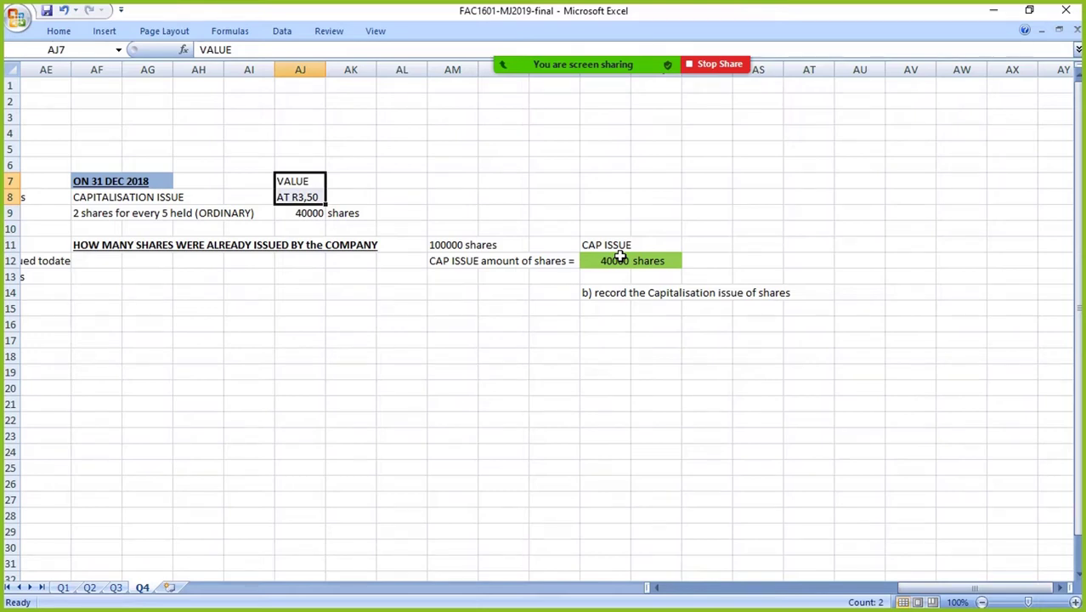
{"action": "key", "text": "ctrl+c"}
{"action": "key", "text": "Right"}
{"action": "key", "text": "Right"}
{"action": "key", "text": "ctrl+v"}
{"action": "key", "text": "Left"}
{"action": "key", "text": "Left"}
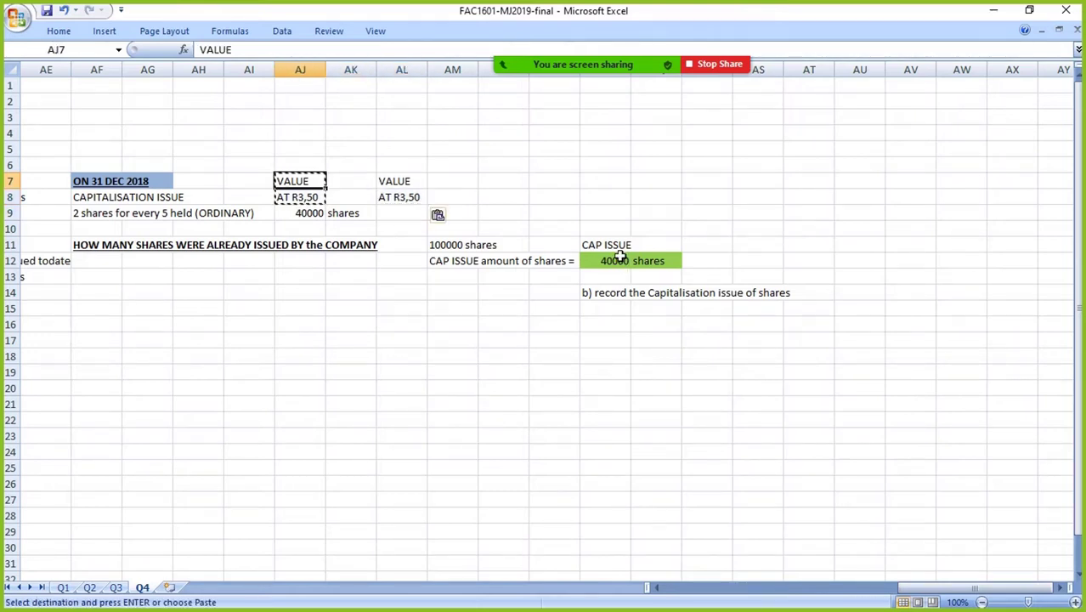
{"action": "key", "text": "Delete"}
{"action": "key", "text": "Down"}
{"action": "key", "text": "Delete"}
Step: Calculate the value of the capitalisation issue in AL9 as =AJ9*3,5
{"action": "key", "text": "Right"}
{"action": "key", "text": "Right"}
{"action": "key", "text": "Down"}
{"action": "type", "text": "="}
{"action": "key", "text": "Left"}
{"action": "key", "text": "Left"}
{"action": "type", "text": "*3,"}
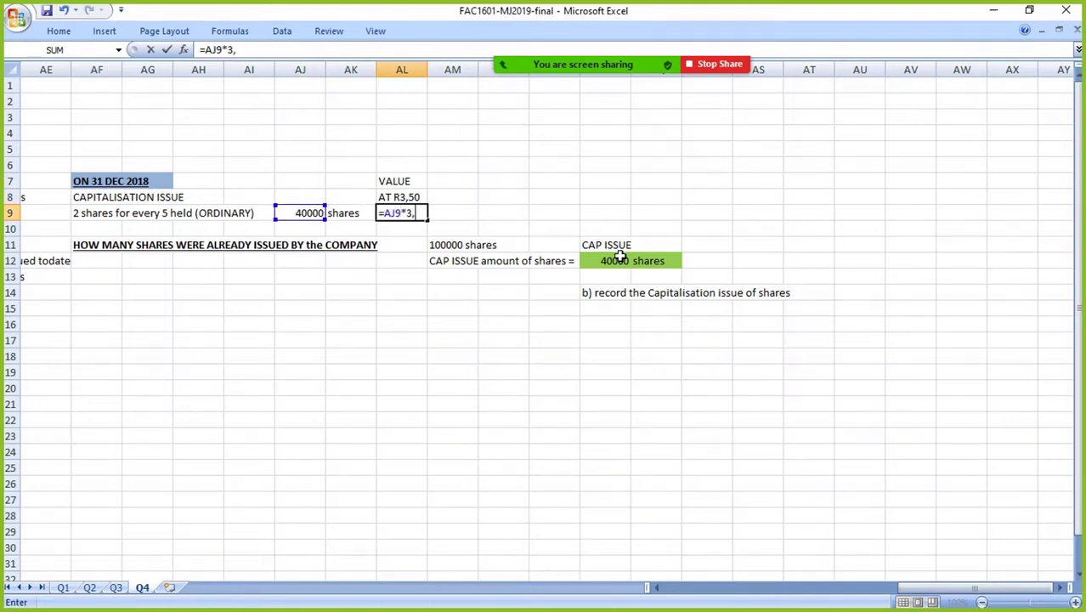
{"action": "type", "text": "5"}
{"action": "key", "text": "Return"}
{"action": "left_click", "coordinate": [415, 212]}
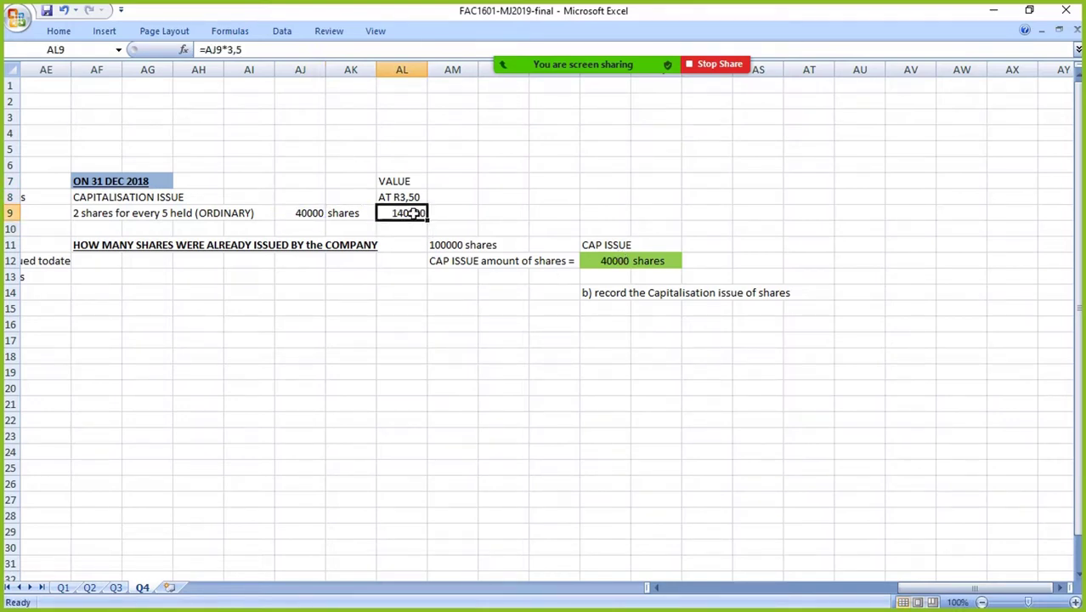
Step: Enter the heading "General Journal entry:" in AP16 below requirement b
{"action": "left_click", "coordinate": [605, 322]}
{"action": "type", "text": "G"}
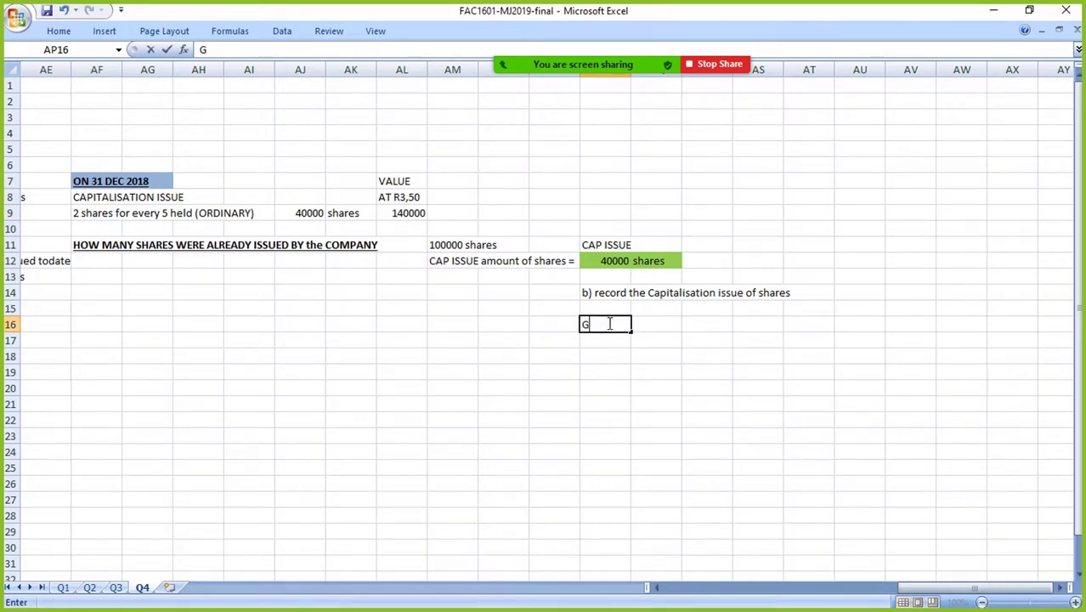
{"action": "type", "text": "eGenera"}
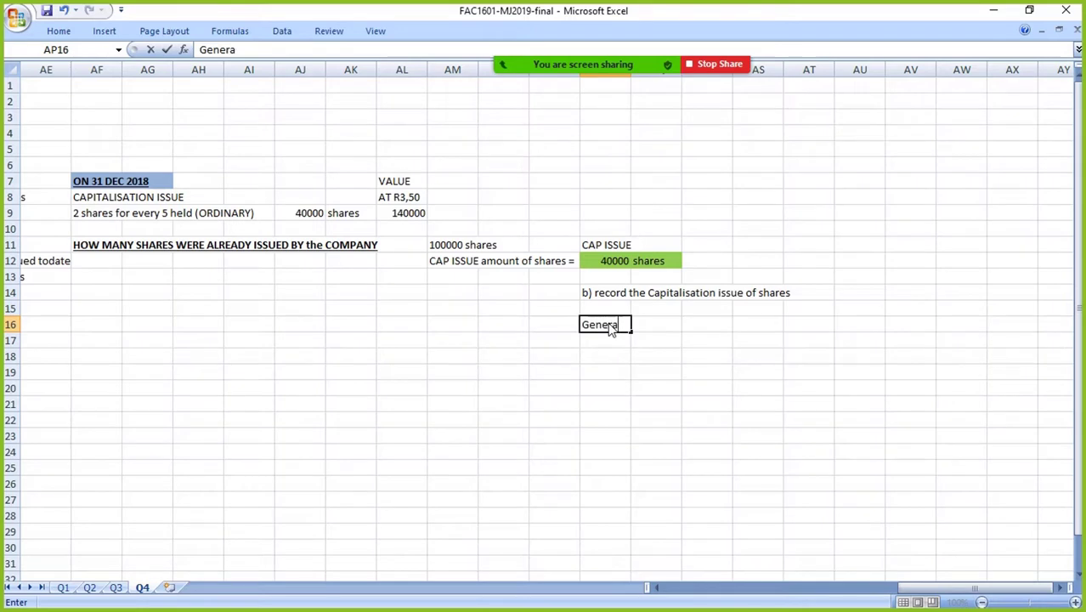
{"action": "type", "text": "l Journal entry:"}
{"action": "key", "text": "Return"}
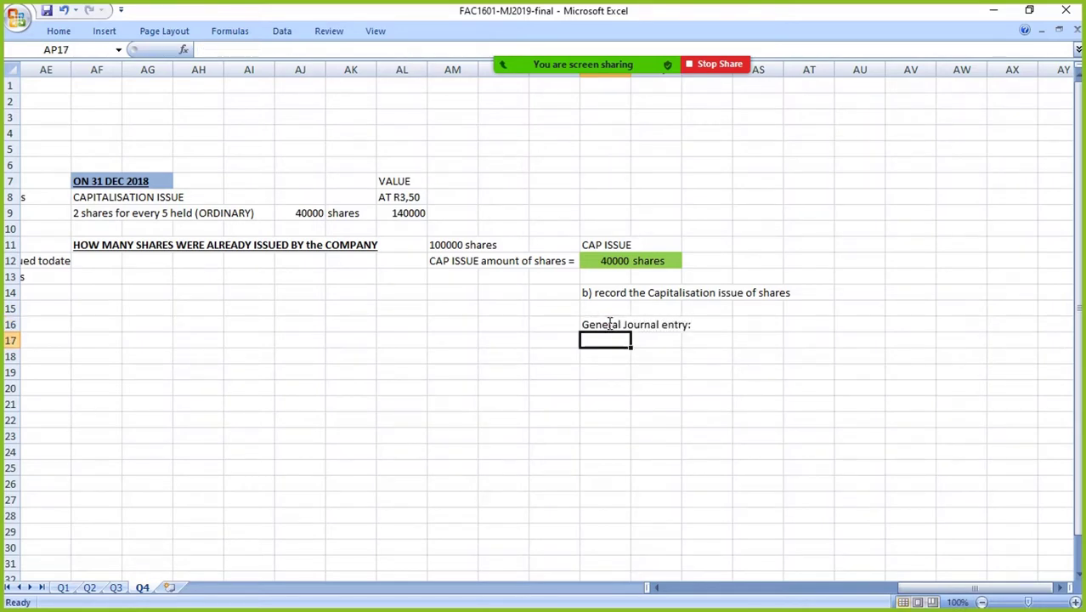
Step: Enter the journal accounts "DR Retained Earnings" in AP17 and "CR Ordinary Share Capital" in AP18
{"action": "type", "text": "DR"}
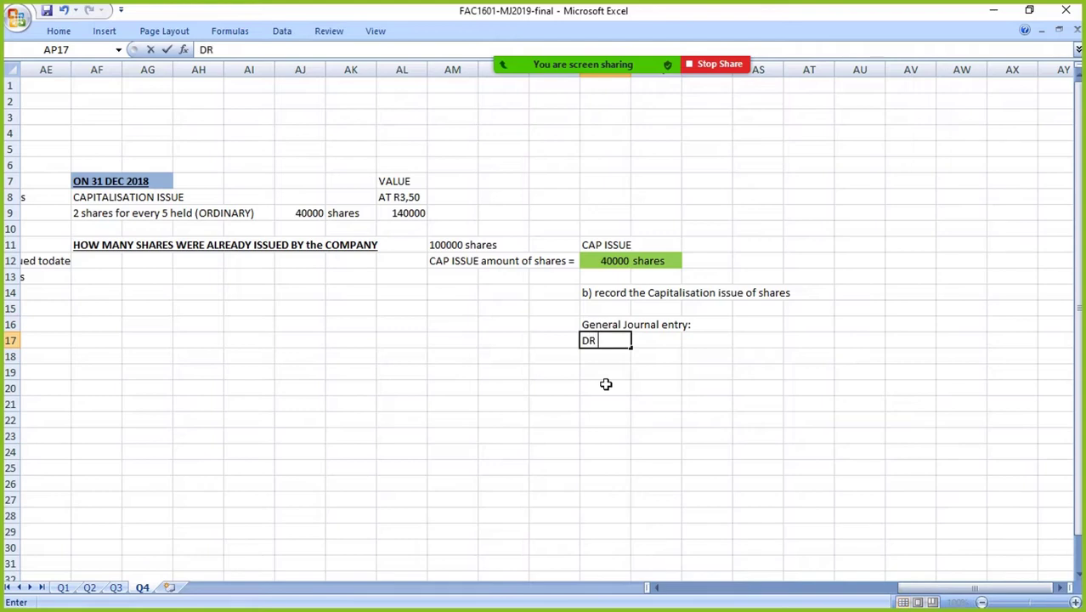
{"action": "type", "text": " Retained Earnings"}
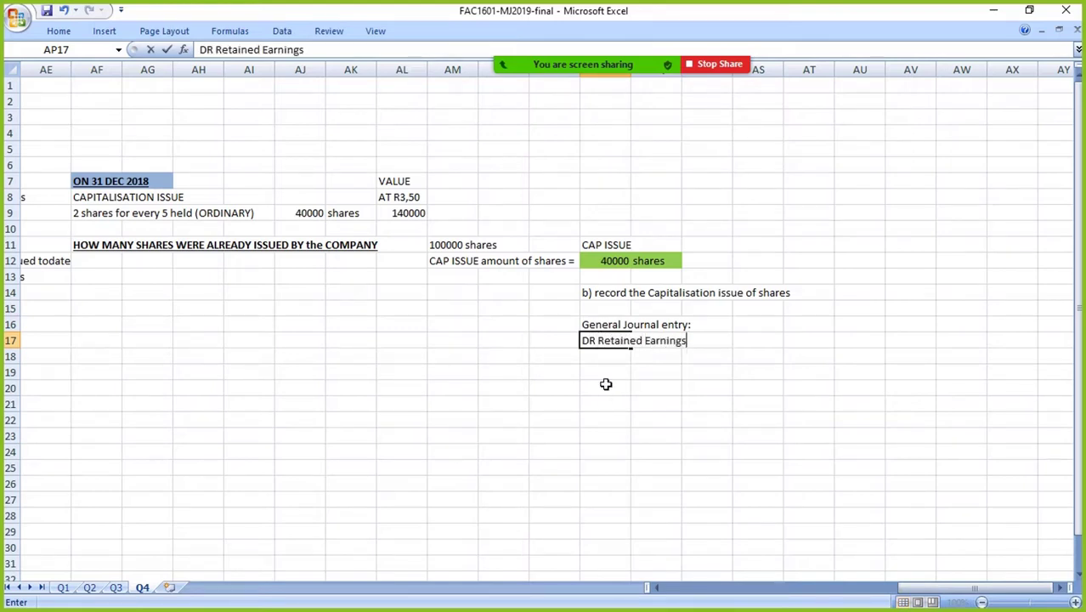
{"action": "key", "text": "Return"}
{"action": "type", "text": "CR "}
{"action": "type", "text": "S"}
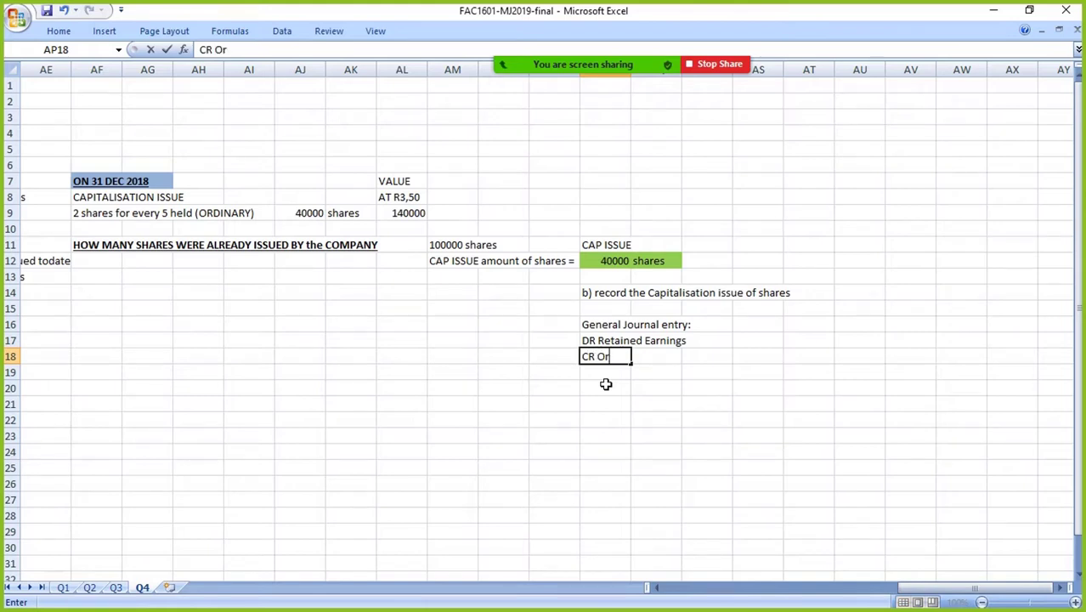
{"action": "type", "text": "rdinary Share Capital"}
{"action": "key", "text": "Return"}
Step: Link the Retained Earnings debit in AT17 and the Ordinary Share Capital credit in AU18 to the issue value in AL9
{"action": "key", "text": "Up"}
{"action": "key", "text": "Up"}
{"action": "key", "text": "Right"}
{"action": "key", "text": "Right"}
{"action": "key", "text": "Right"}
{"action": "key", "text": "Right"}
{"action": "type", "text": "="}
{"action": "left_click", "coordinate": [402, 213]}
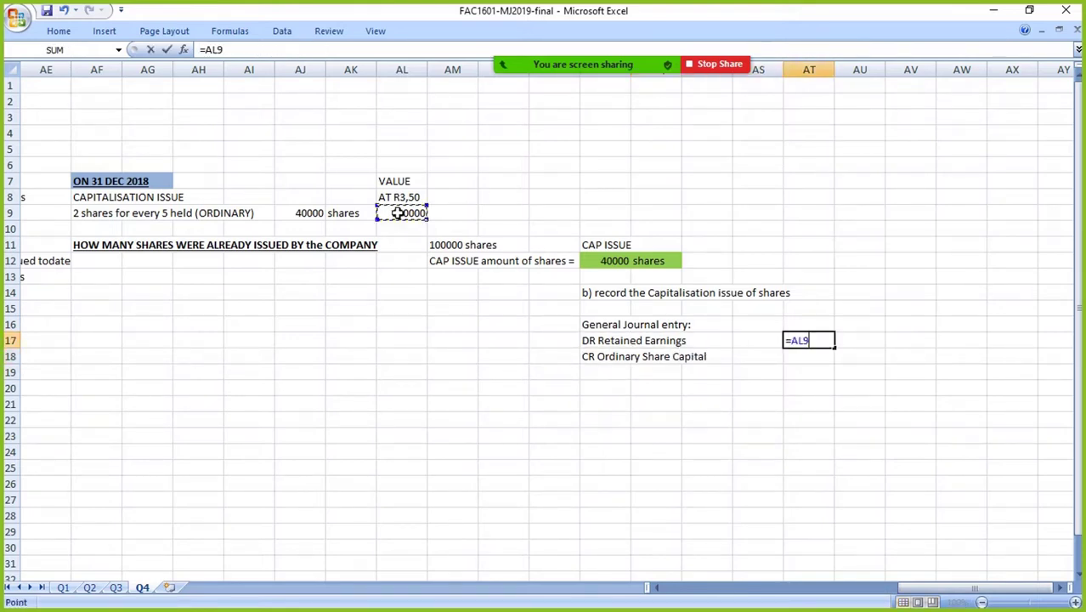
{"action": "key", "text": "Return"}
{"action": "left_click", "coordinate": [844, 354]}
{"action": "type", "text": "="}
{"action": "left_click", "coordinate": [398, 215]}
{"action": "key", "text": "Return"}
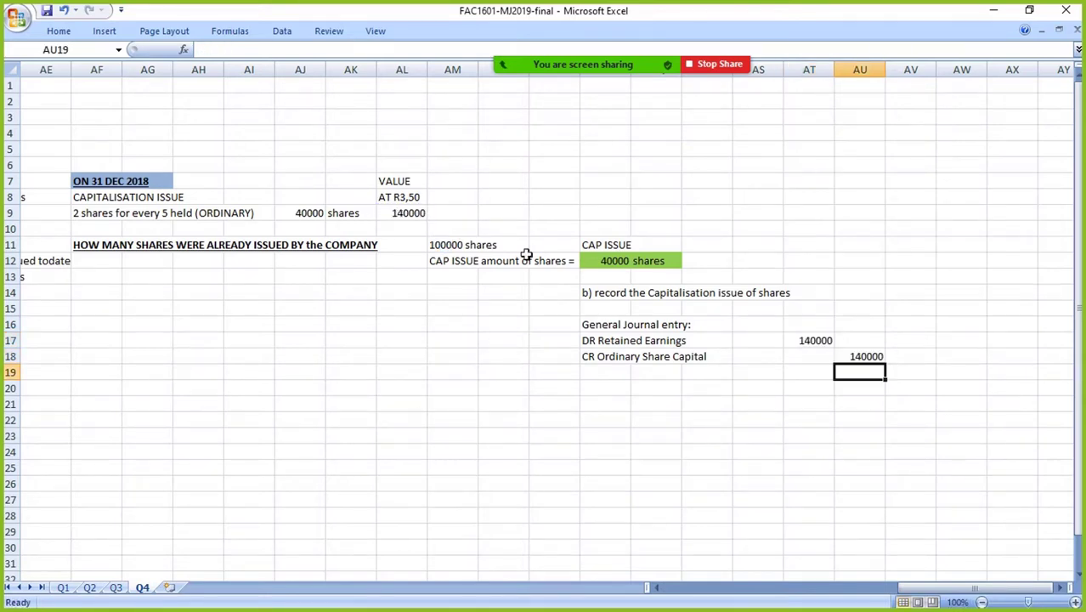
Step: Make the journal lines in AP17:AU18 bold, and the "General Journal entry:" heading bold and underlined
{"action": "left_click_drag", "start_coordinate": [616, 338], "coordinate": [847, 356]}
{"action": "key", "text": "ctrl+b"}
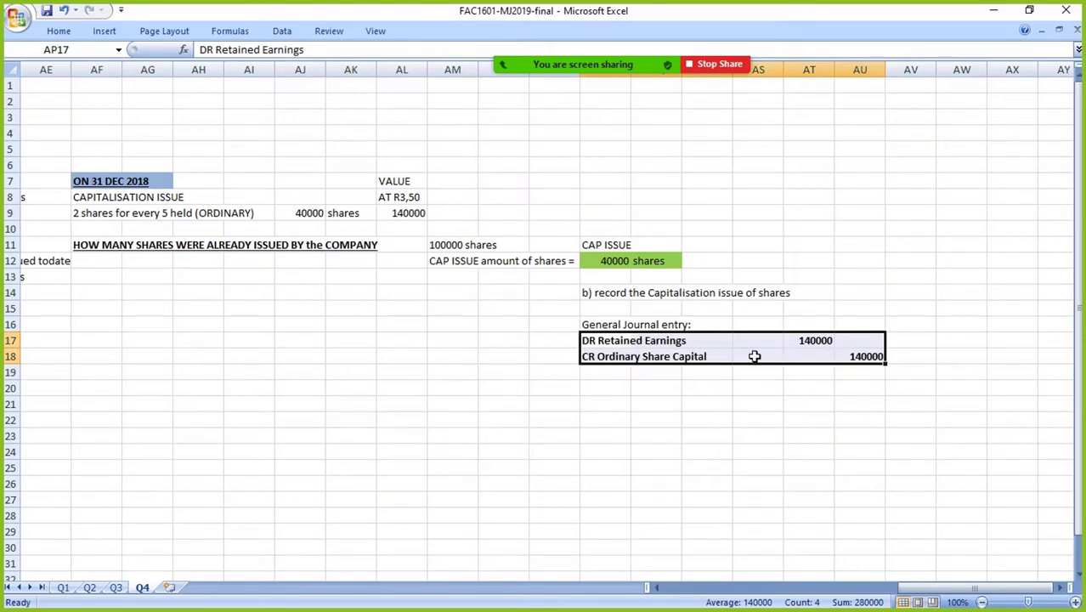
{"action": "left_click", "coordinate": [608, 322]}
{"action": "key", "text": "ctrl+b"}
{"action": "left_click", "coordinate": [596, 372]}
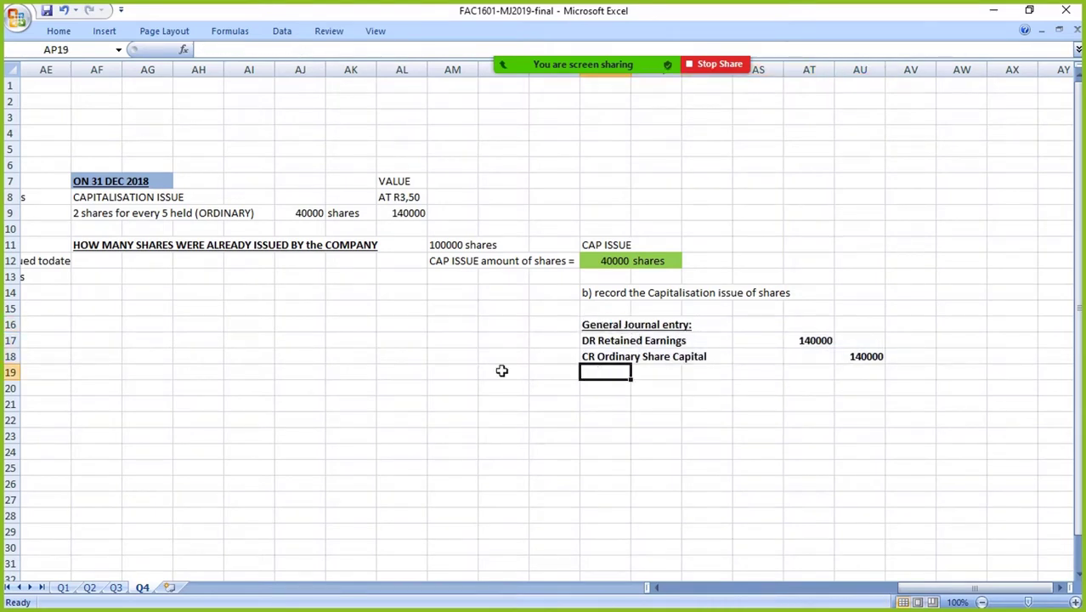
Step: Review the capitalisation share calculation and journal entry, and switch to Acrobat Reader to read the Question 4 information
{"action": "mouse_move", "coordinate": [120, 180]}
{"action": "left_mouse_down"}
{"action": "mouse_move", "coordinate": [827, 347]}
{"action": "mouse_move", "coordinate": [870, 384]}
{"action": "mouse_move", "coordinate": [850, 383]}
{"action": "left_mouse_up"}
{"action": "left_click_drag", "start_coordinate": [615, 323], "coordinate": [848, 356]}
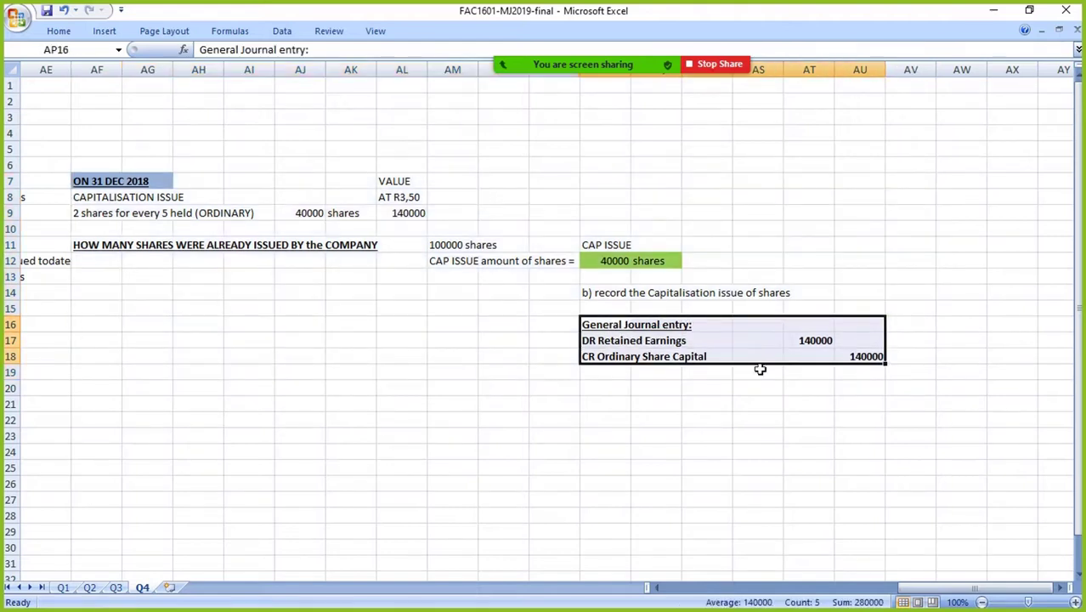
{"action": "left_click_drag", "start_coordinate": [448, 248], "coordinate": [652, 261]}
{"action": "left_click", "coordinate": [648, 260]}
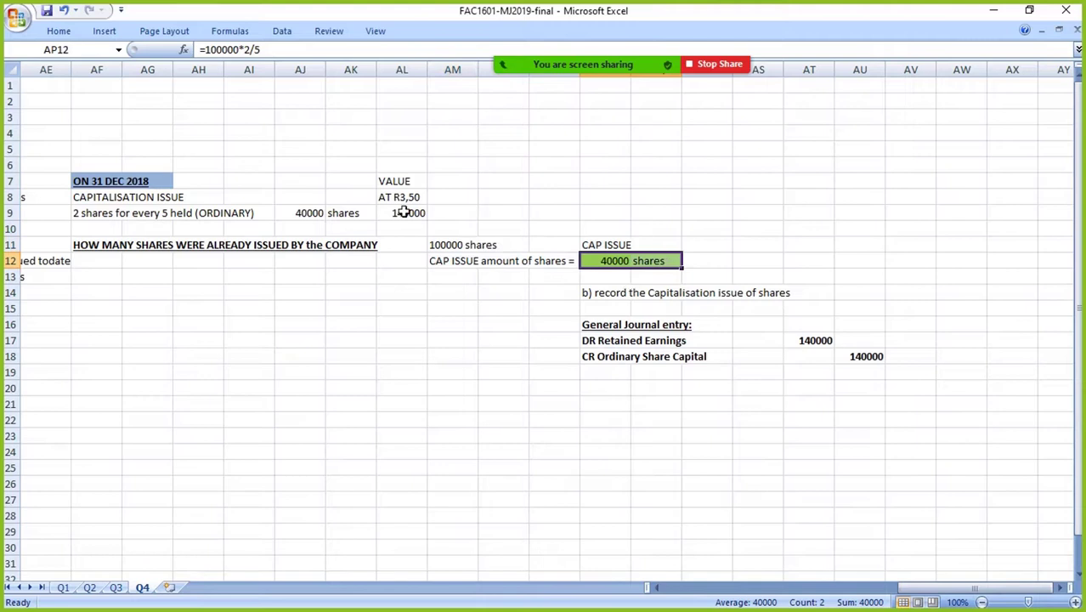
{"action": "key", "text": "alt+Tab"}
{"action": "scroll", "coordinate": [634, 425], "scroll_direction": "up", "scroll_amount": 10}
{"action": "scroll", "coordinate": [633, 425], "scroll_direction": "up", "scroll_amount": 3}
{"action": "scroll", "coordinate": [531, 418], "scroll_direction": "down", "scroll_amount": 2}
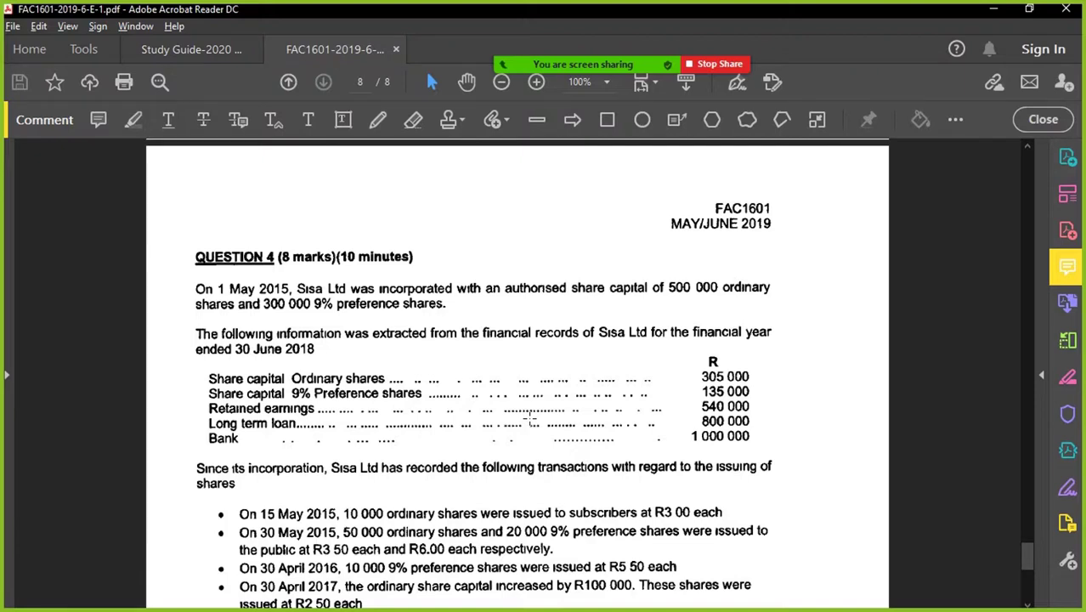
Step: Switch back to Excel and make the "Question 4" heading in B4 of the Q4 sheet bold and underlined
{"action": "scroll", "coordinate": [530, 418], "scroll_direction": "down", "scroll_amount": 2}
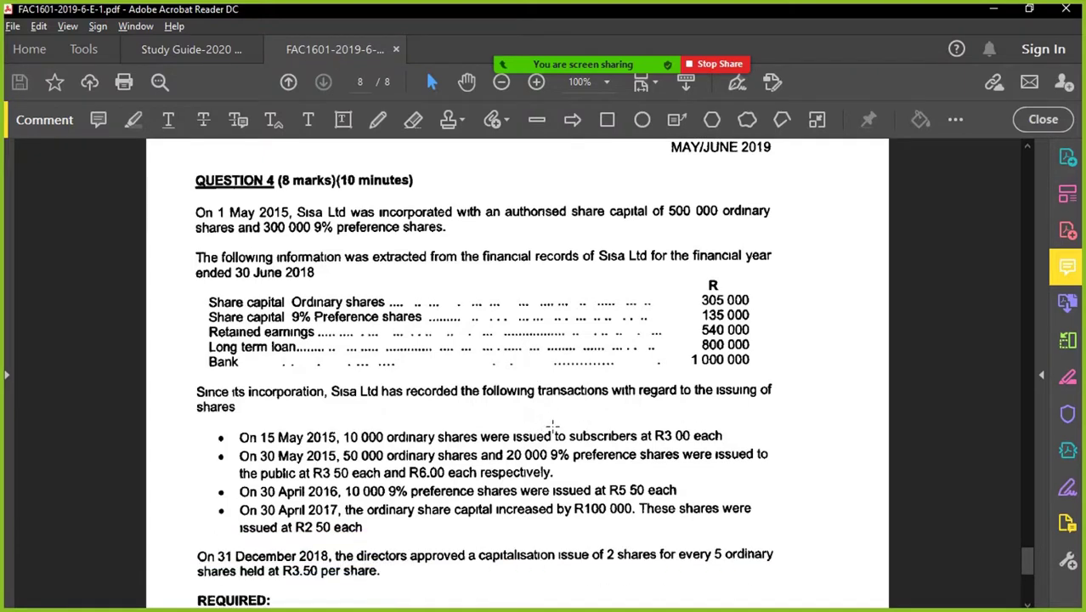
{"action": "key", "text": "alt+Tab"}
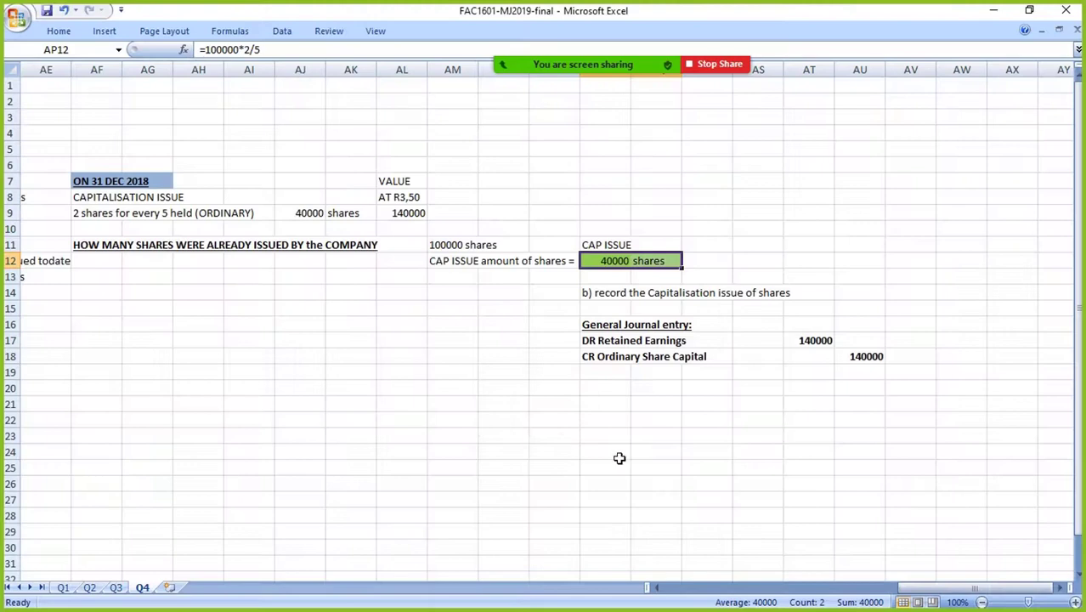
{"action": "left_click_drag", "start_coordinate": [952, 589], "coordinate": [643, 568]}
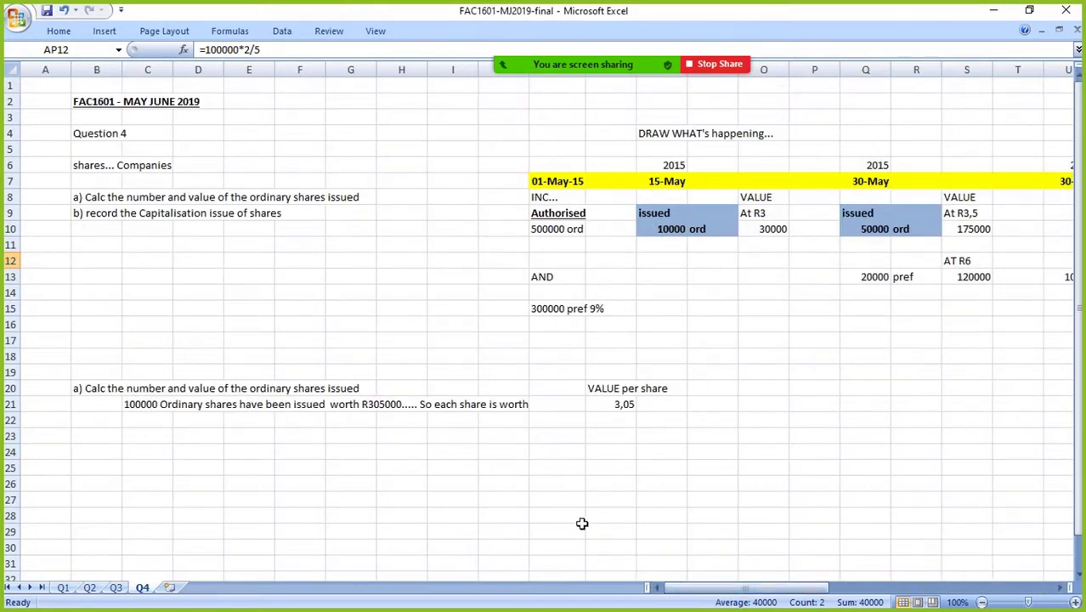
{"action": "left_click", "coordinate": [96, 134]}
Step: Select cell A1, save the workbook, and switch to Acrobat Reader to show the Question 4 information
{"action": "left_click", "coordinate": [244, 404]}
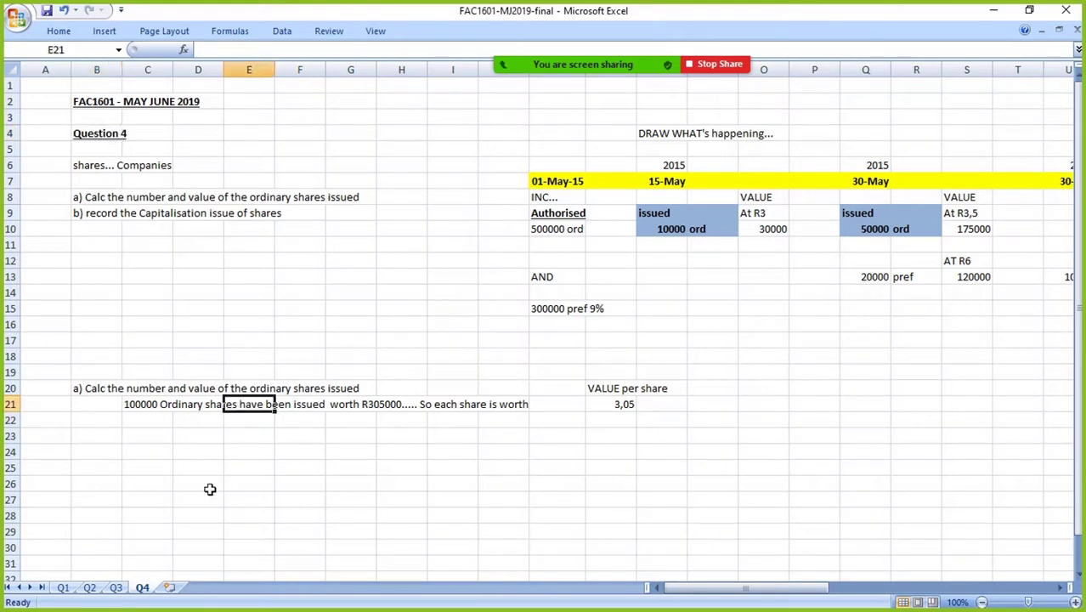
{"action": "left_click", "coordinate": [56, 87]}
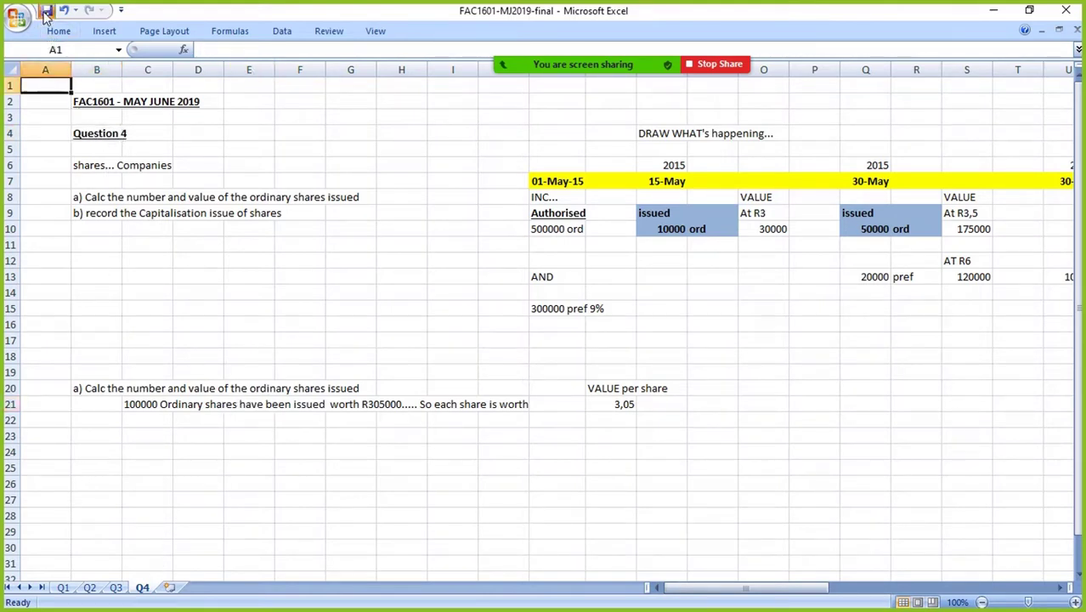
{"action": "key", "text": "alt+Tab"}
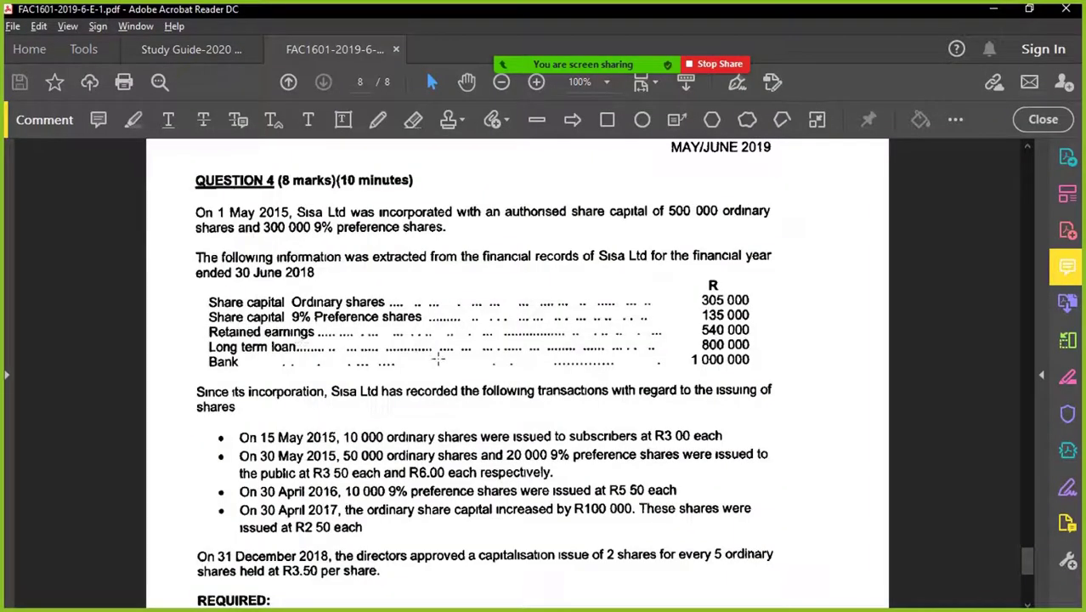